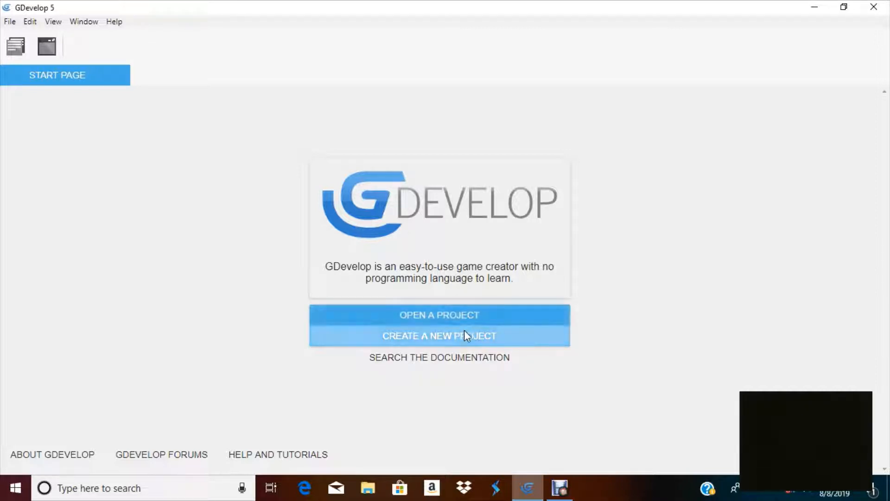
Create a new empty game project, add a new scene and open it in the scene editor
{"action": "left_click", "coordinate": [465, 331]}
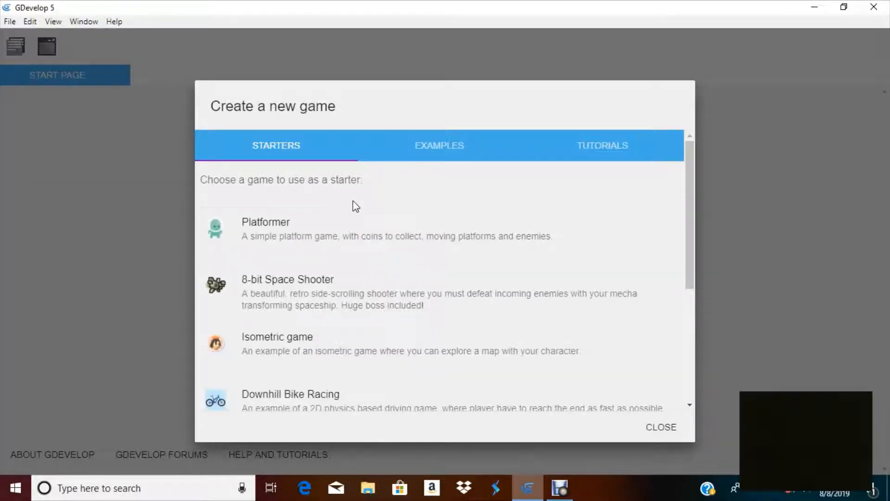
{"action": "scroll", "coordinate": [292, 259], "scroll_direction": "down", "scroll_amount": 5}
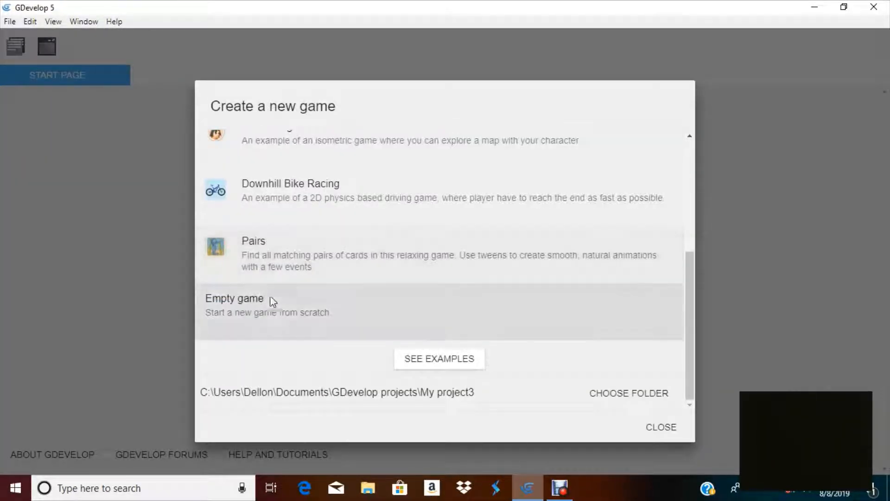
{"action": "left_click", "coordinate": [265, 316]}
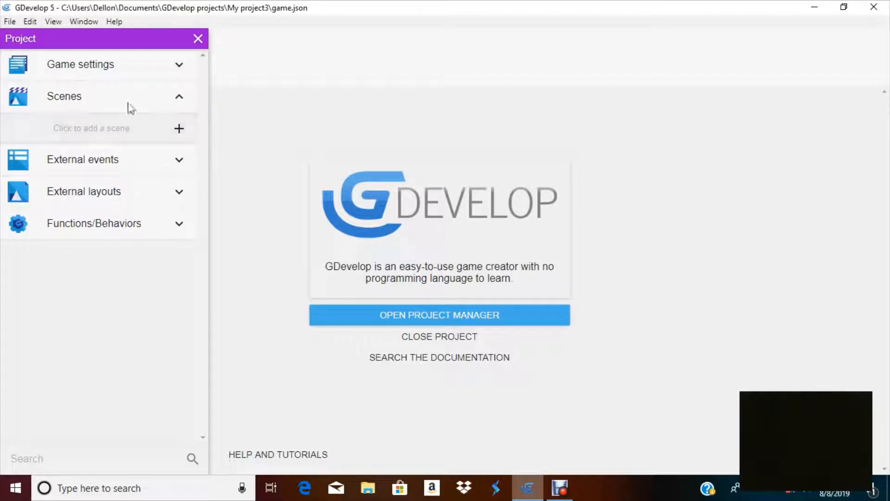
{"action": "left_click", "coordinate": [111, 129]}
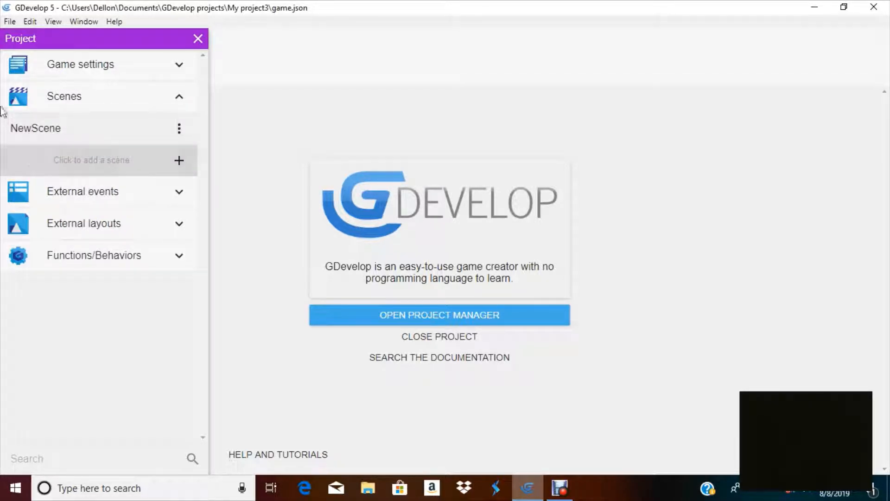
{"action": "left_click", "coordinate": [140, 138]}
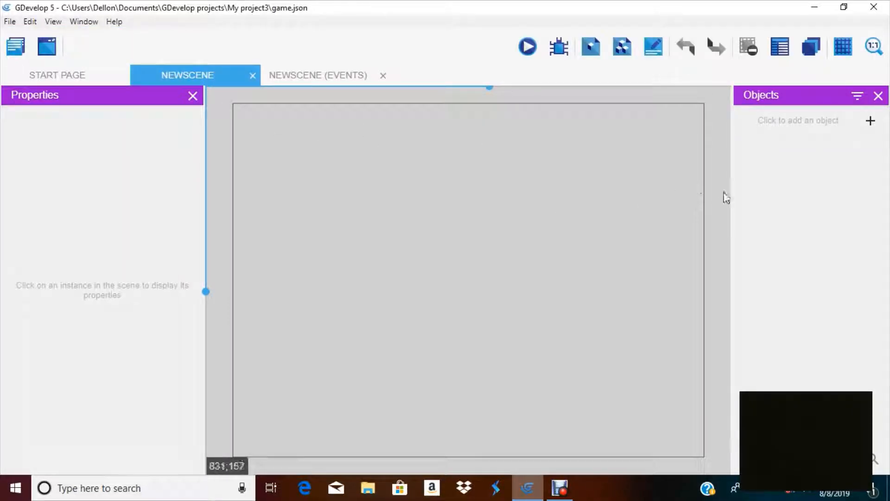
Add a new Sprite object with one animation and open its image in the Piskel editor
{"action": "left_click", "coordinate": [801, 121]}
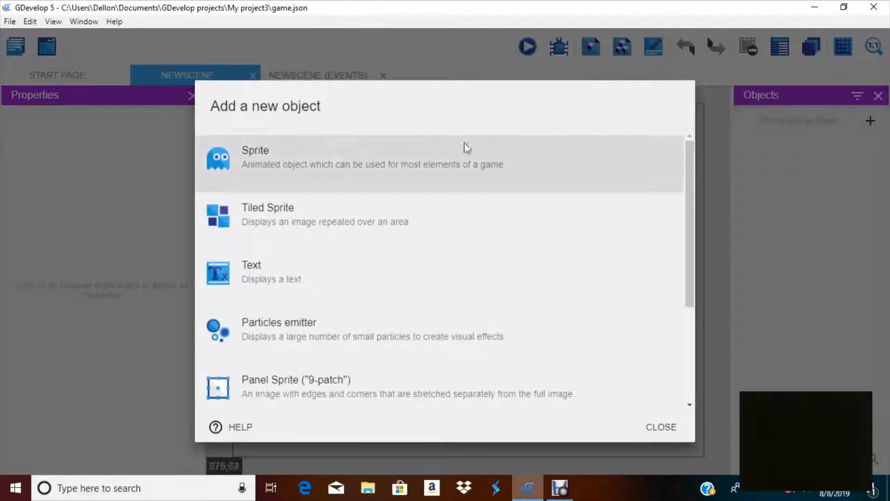
{"action": "left_click", "coordinate": [252, 169]}
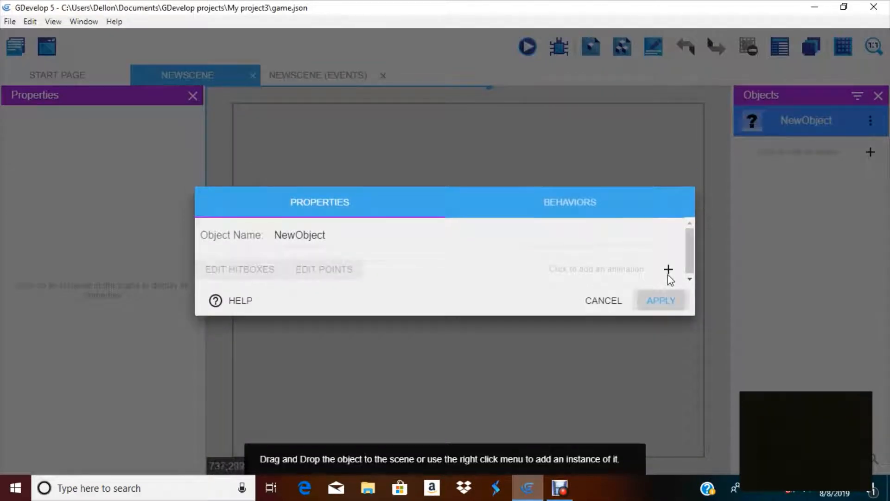
{"action": "left_click", "coordinate": [668, 270]}
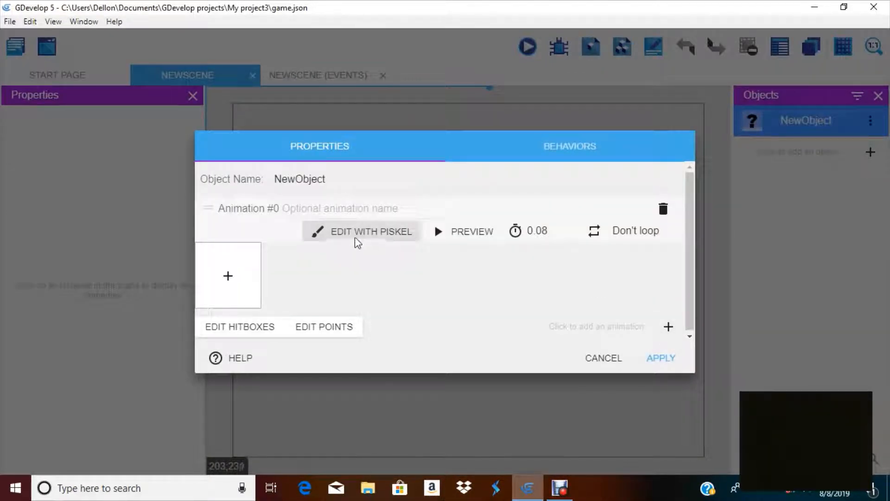
{"action": "left_click", "coordinate": [332, 235]}
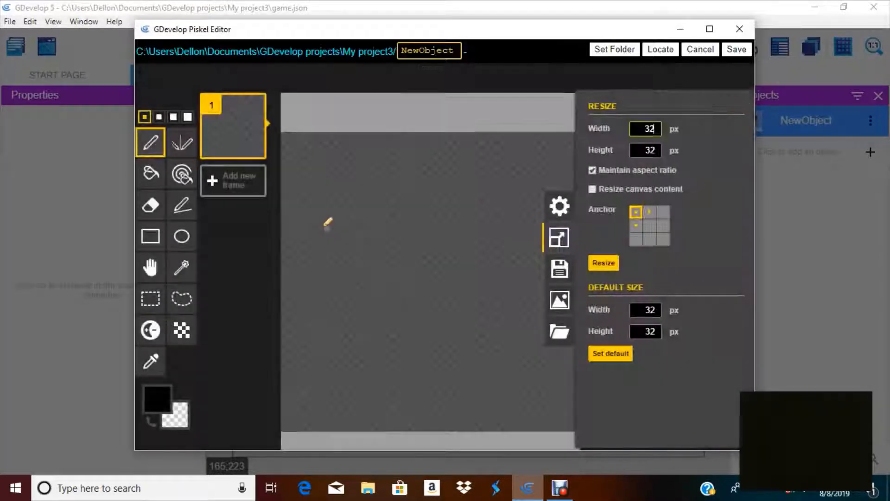
Draw a rectangle border around the full 64x64 canvas
{"action": "left_click", "coordinate": [150, 236]}
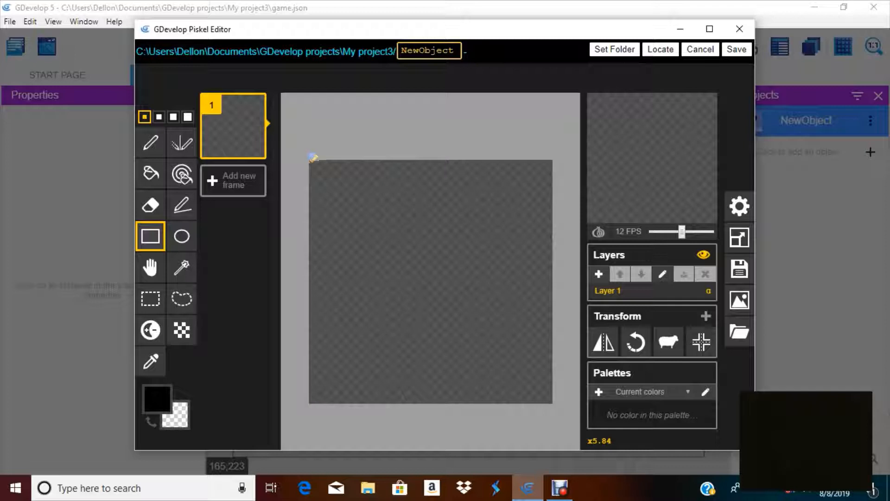
{"action": "left_click_drag", "start_coordinate": [313, 157], "coordinate": [551, 396]}
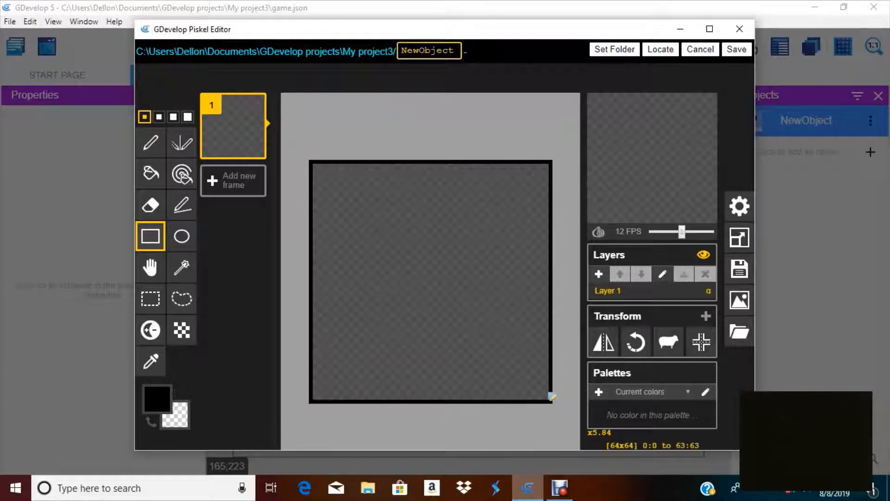
Draw six small ellipses scattered across the canvas as stones
{"action": "left_click", "coordinate": [181, 236]}
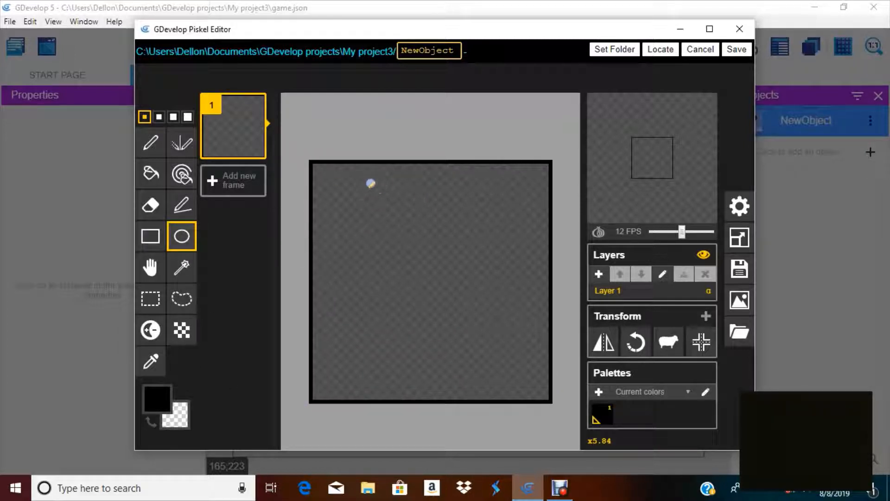
{"action": "left_click_drag", "start_coordinate": [363, 202], "coordinate": [383, 218]}
{"action": "left_click_drag", "start_coordinate": [390, 267], "coordinate": [434, 311]}
{"action": "left_click_drag", "start_coordinate": [466, 232], "coordinate": [487, 257]}
{"action": "left_click_drag", "start_coordinate": [454, 328], "coordinate": [481, 346]}
{"action": "left_click_drag", "start_coordinate": [364, 343], "coordinate": [373, 361]}
{"action": "left_click_drag", "start_coordinate": [367, 264], "coordinate": [393, 277]}
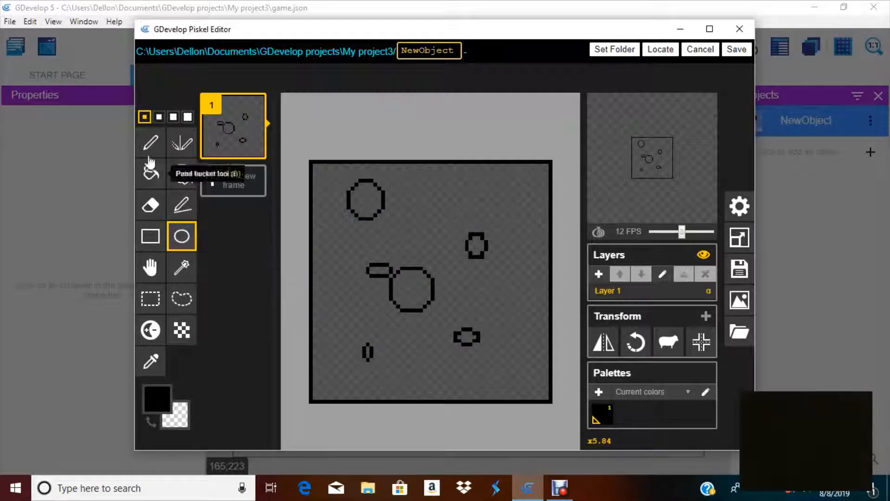
Draw a wavy grass line across the top of the tile with the pencil
{"action": "left_click", "coordinate": [150, 142]}
{"action": "left_click_drag", "start_coordinate": [315, 176], "coordinate": [519, 208]}
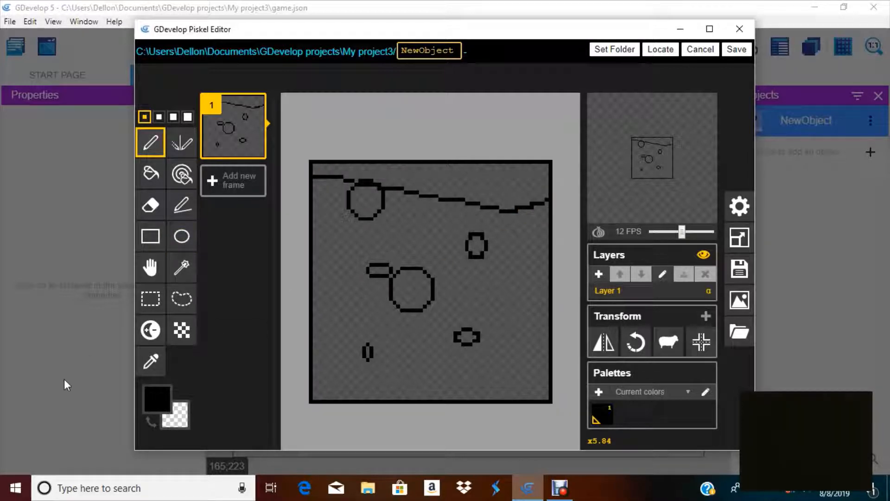
Set the primary colour to bright green #74ff00 and fill the area above the wavy line
{"action": "left_click", "coordinate": [156, 399]}
{"action": "left_click_drag", "start_coordinate": [284, 295], "coordinate": [286, 289]}
{"action": "left_click_drag", "start_coordinate": [235, 274], "coordinate": [281, 262]}
{"action": "left_click", "coordinate": [150, 173]}
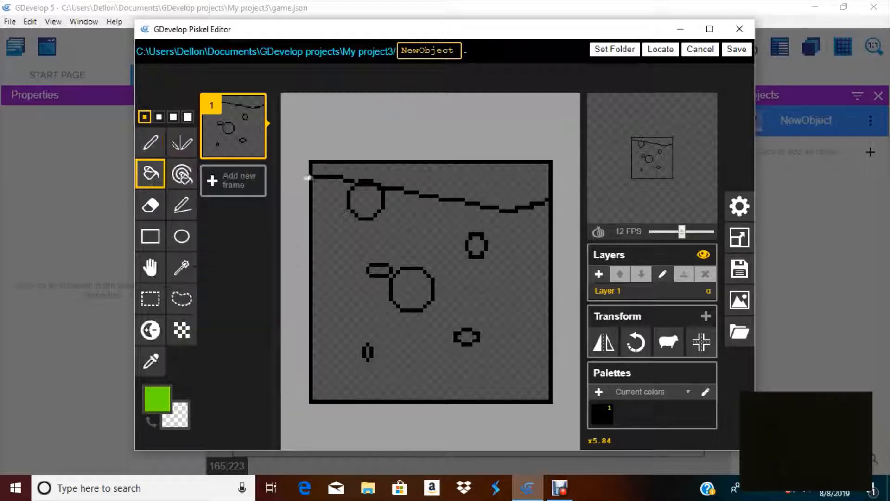
{"action": "left_click", "coordinate": [357, 171]}
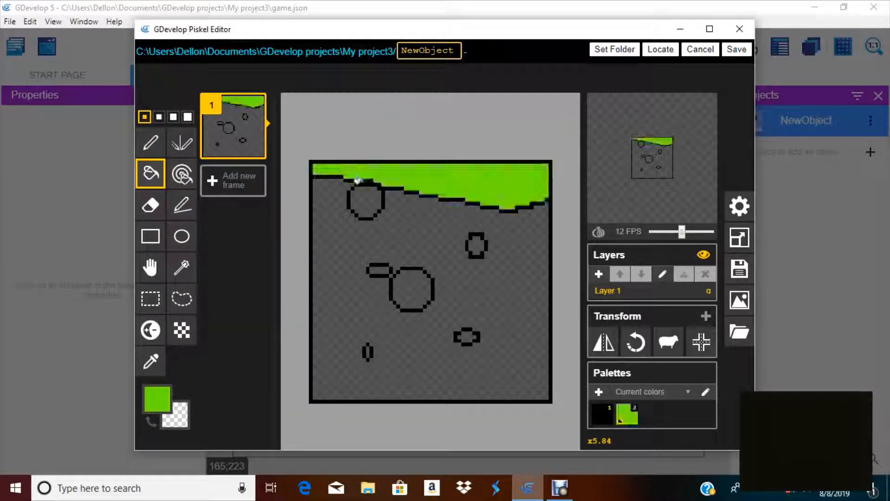
Pick a dark brown colour and fill the dirt area below the grass
{"action": "left_click", "coordinate": [160, 399]}
{"action": "mouse_move", "coordinate": [296, 286]}
{"action": "left_mouse_down"}
{"action": "mouse_move", "coordinate": [297, 268]}
{"action": "mouse_move", "coordinate": [299, 277]}
{"action": "left_mouse_up"}
{"action": "mouse_move", "coordinate": [237, 287]}
{"action": "left_mouse_down"}
{"action": "mouse_move", "coordinate": [215, 316]}
{"action": "mouse_move", "coordinate": [230, 295]}
{"action": "mouse_move", "coordinate": [234, 325]}
{"action": "left_mouse_up"}
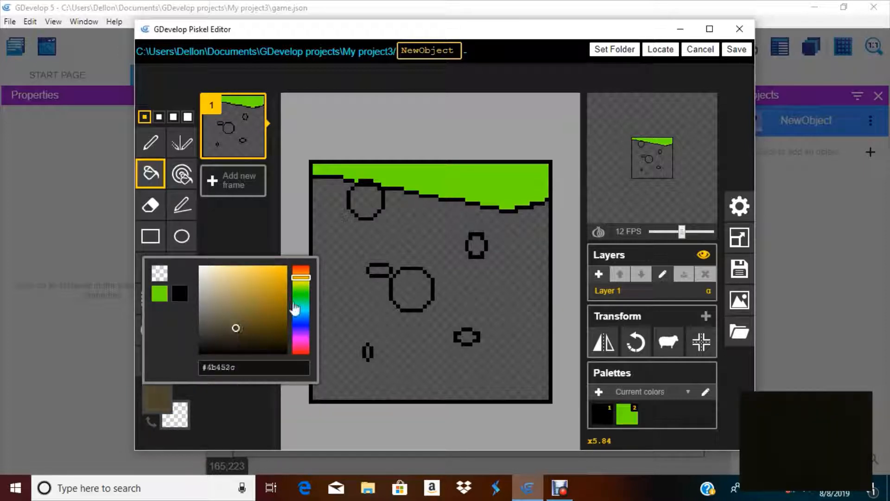
{"action": "left_click", "coordinate": [351, 240]}
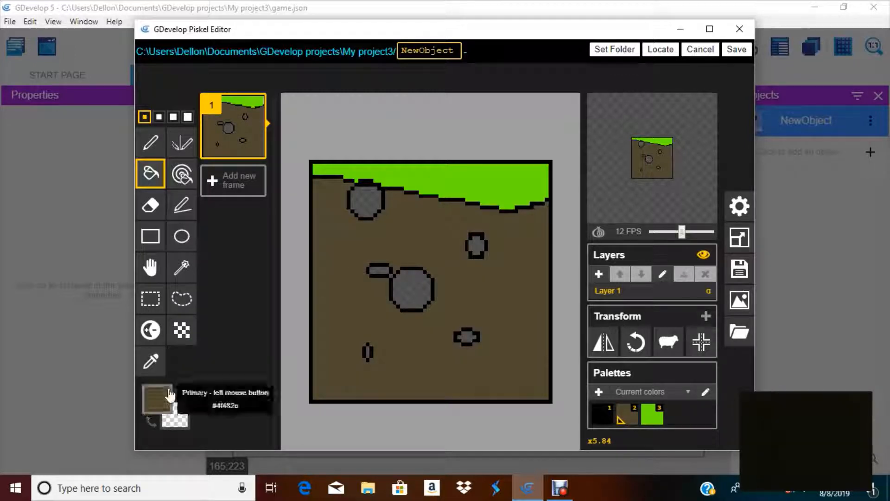
Pick a tan colour #cabe8c and fill each stone with it
{"action": "left_click", "coordinate": [156, 397]}
{"action": "mouse_move", "coordinate": [246, 297]}
{"action": "left_mouse_down"}
{"action": "mouse_move", "coordinate": [295, 277]}
{"action": "mouse_move", "coordinate": [249, 312]}
{"action": "mouse_move", "coordinate": [227, 288]}
{"action": "left_mouse_up"}
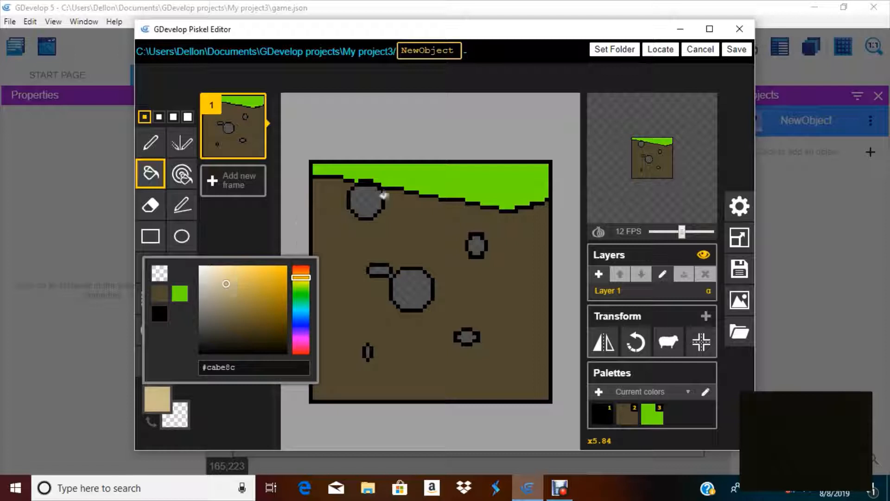
{"action": "left_click", "coordinate": [377, 209]}
{"action": "left_click", "coordinate": [413, 292]}
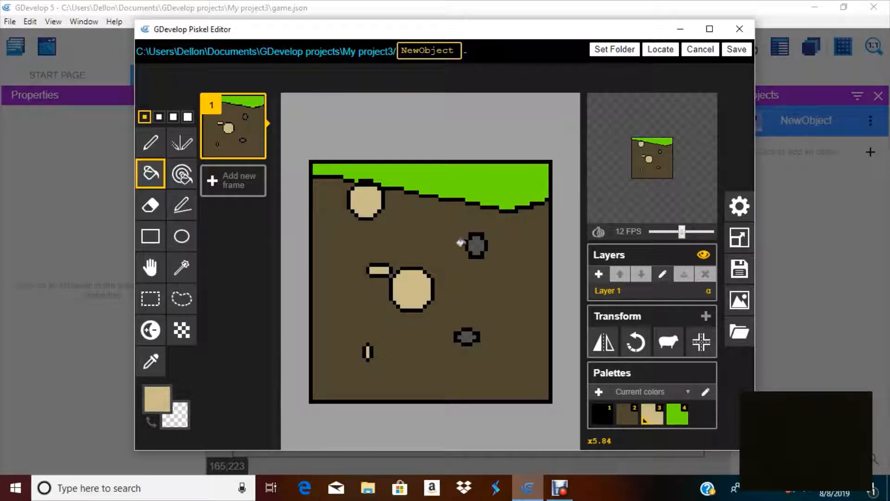
{"action": "left_click", "coordinate": [468, 245]}
{"action": "left_click", "coordinate": [455, 336]}
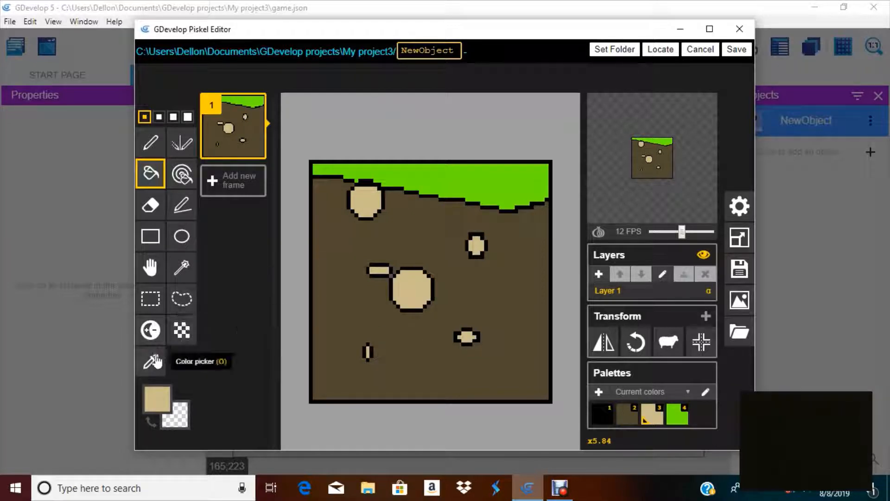
Sample the brown dirt colour back with the color picker and save the sprite image
{"action": "left_click", "coordinate": [150, 360]}
{"action": "left_click", "coordinate": [316, 251]}
{"action": "left_click", "coordinate": [151, 174]}
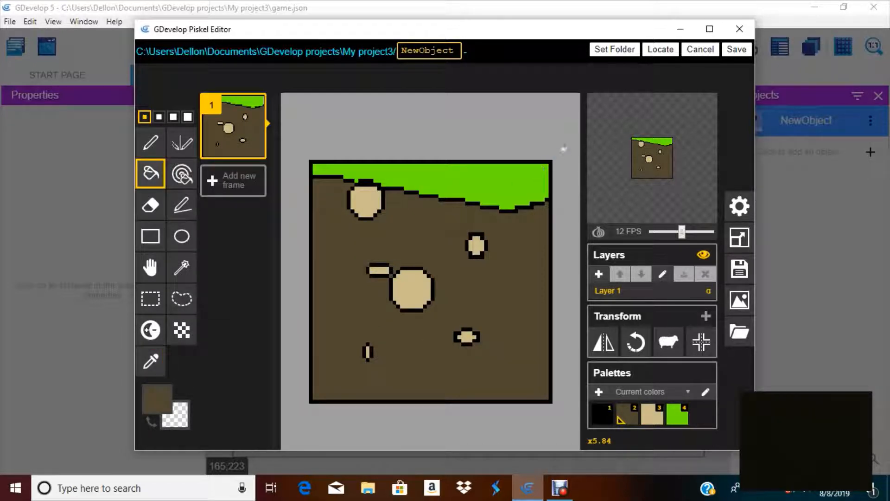
{"action": "left_click", "coordinate": [740, 53]}
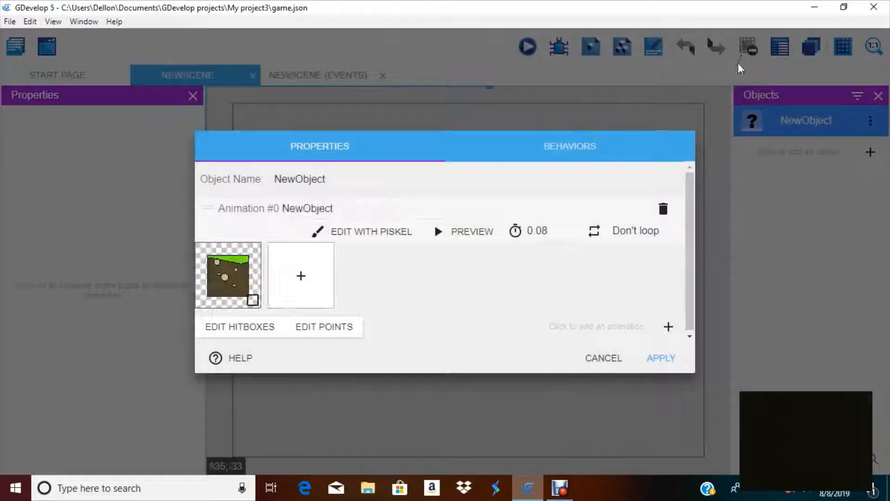
Rename the object grass_ground, add the Platform behavior and apply the changes
{"action": "double_click", "coordinate": [353, 181]}
{"action": "key", "text": "BackSpace"}
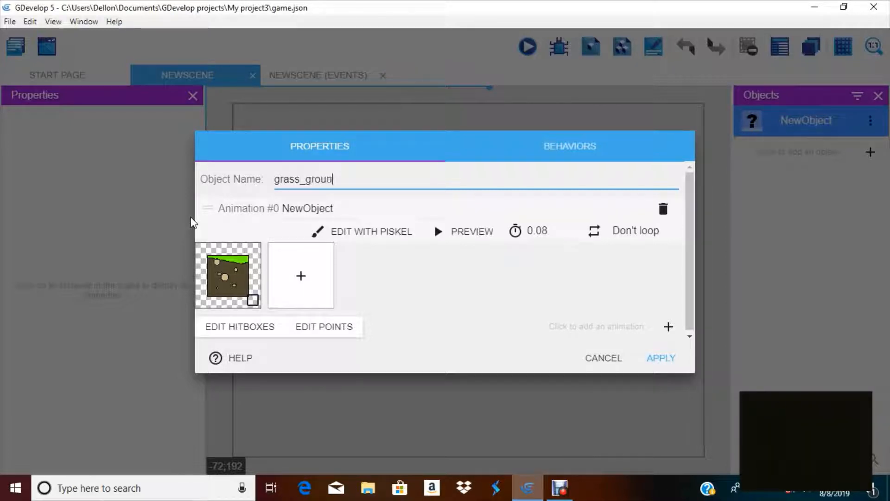
{"action": "left_click", "coordinate": [570, 144]}
{"action": "left_click", "coordinate": [679, 271]}
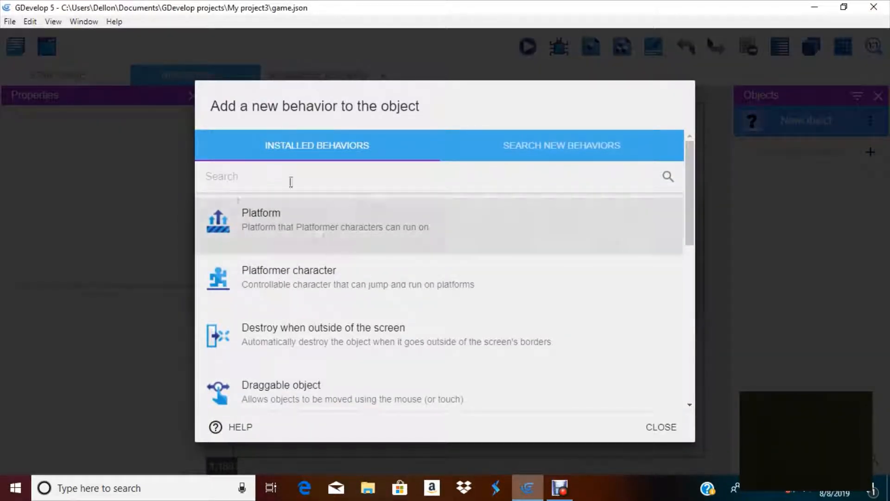
{"action": "left_click", "coordinate": [300, 235]}
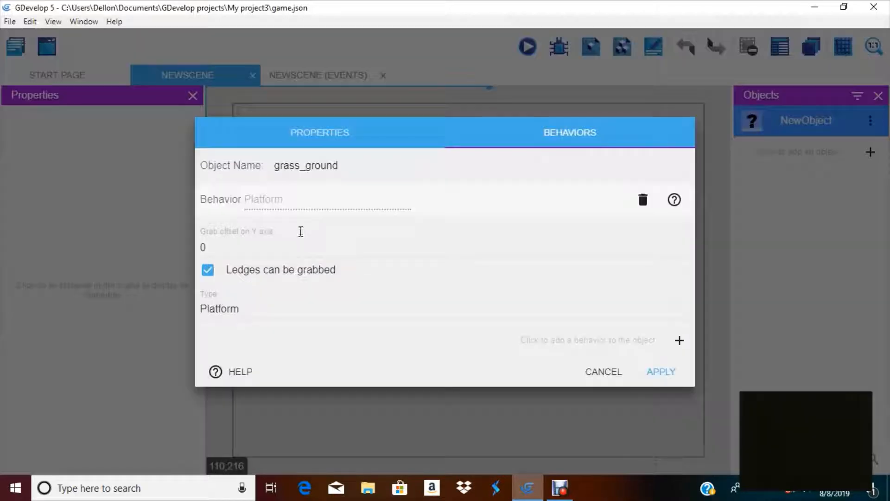
{"action": "left_click", "coordinate": [667, 372]}
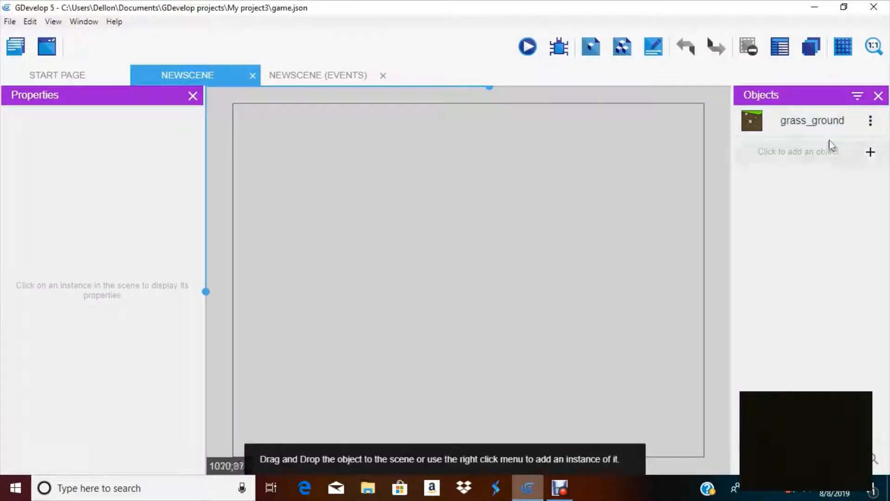
Place a grass_ground instance near the scene's lower-left corner and stretch it to about 84 px wide
{"action": "left_click_drag", "start_coordinate": [823, 123], "coordinate": [235, 406]}
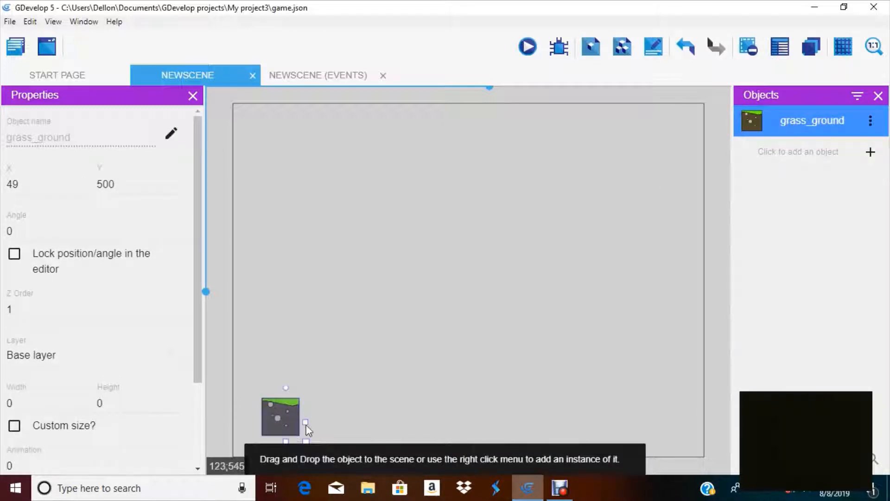
{"action": "left_click_drag", "start_coordinate": [305, 422], "coordinate": [318, 406]}
Place two more grass_ground instances along the bottom and stretch the third to about 285 px wide
{"action": "left_click_drag", "start_coordinate": [785, 121], "coordinate": [336, 405]}
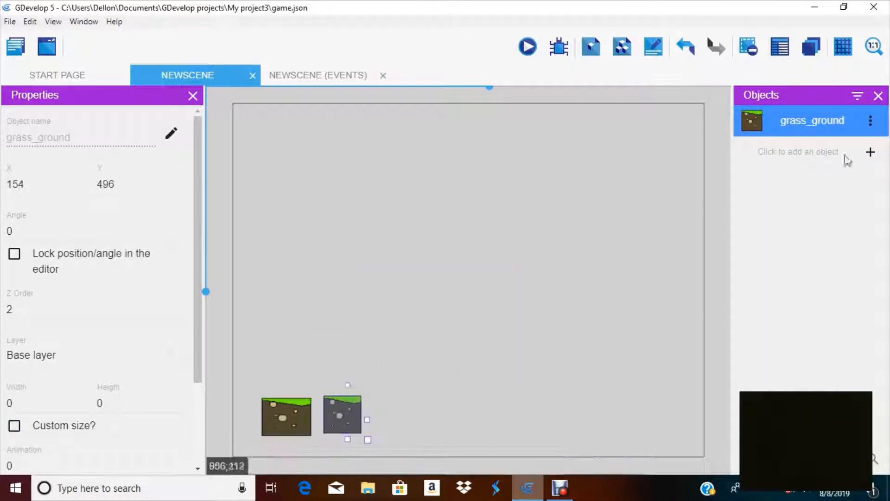
{"action": "left_click_drag", "start_coordinate": [831, 135], "coordinate": [392, 406]}
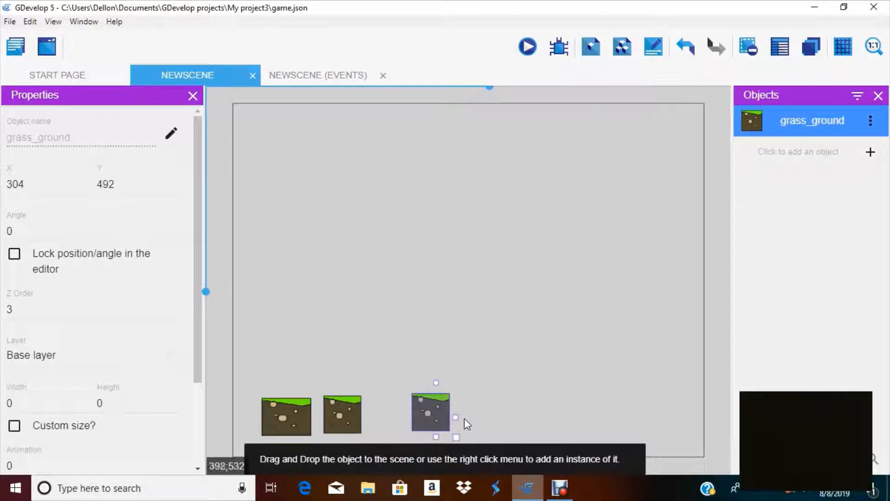
{"action": "left_click_drag", "start_coordinate": [455, 417], "coordinate": [599, 420]}
{"action": "left_click", "coordinate": [541, 277]}
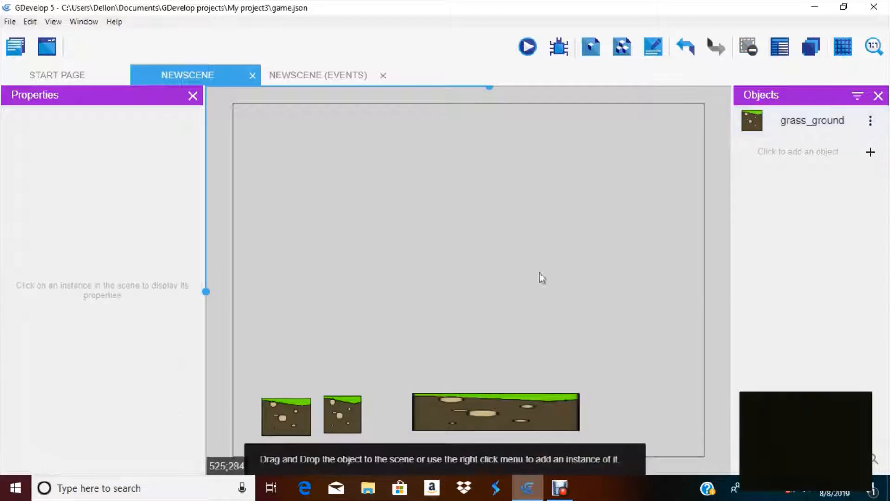
Move the three ground instances down so they sit on the scene's bottom edge
{"action": "left_click_drag", "start_coordinate": [453, 430], "coordinate": [441, 444]}
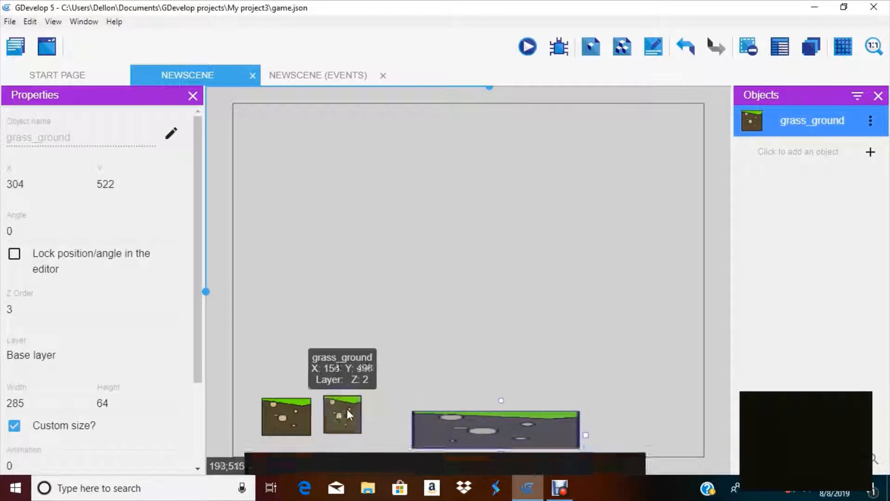
{"action": "left_click_drag", "start_coordinate": [348, 413], "coordinate": [297, 445]}
{"action": "left_click", "coordinate": [297, 429]}
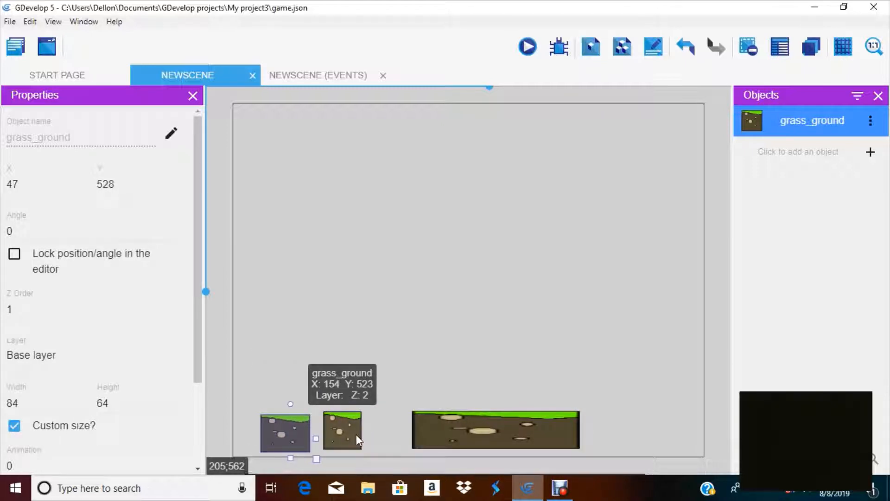
{"action": "left_click_drag", "start_coordinate": [356, 434], "coordinate": [348, 446]}
{"action": "left_click_drag", "start_coordinate": [285, 424], "coordinate": [286, 434]}
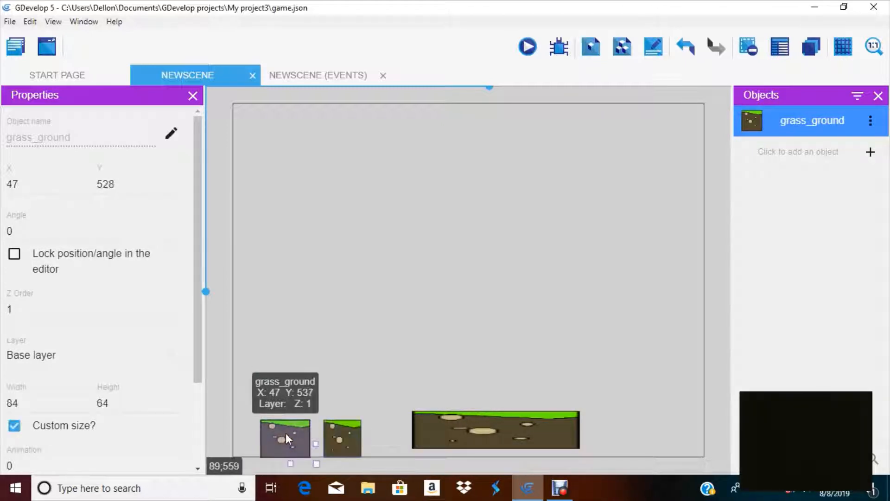
{"action": "left_click_drag", "start_coordinate": [446, 440], "coordinate": [446, 452]}
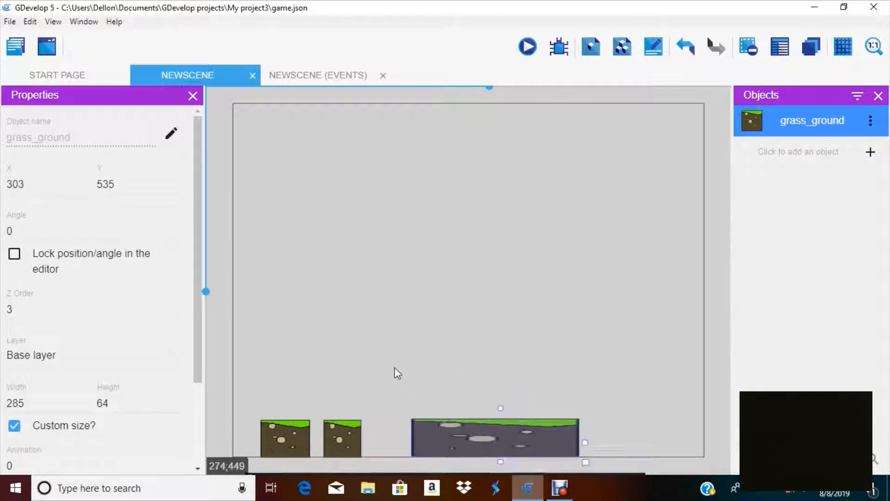
{"action": "left_click", "coordinate": [397, 372]}
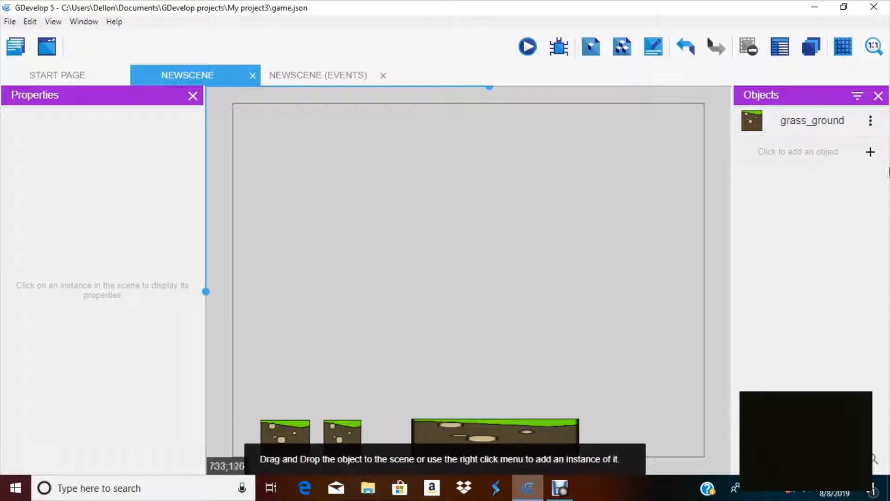
{"action": "left_click", "coordinate": [791, 154]}
{"action": "left_click", "coordinate": [268, 152]}
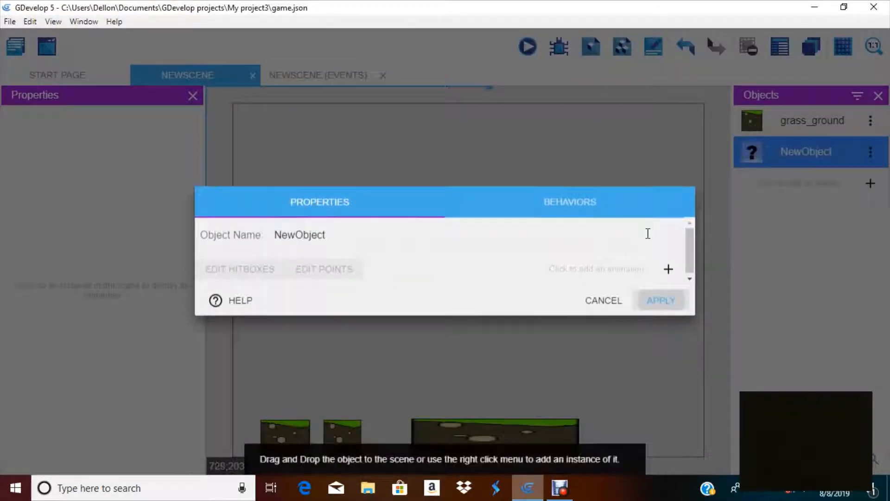
{"action": "left_click", "coordinate": [668, 270]}
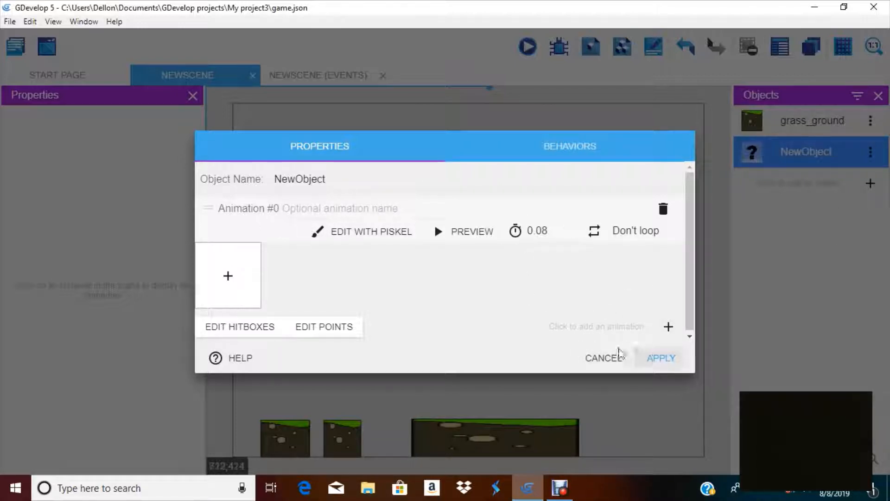
{"action": "left_click", "coordinate": [603, 357]}
{"action": "right_click", "coordinate": [809, 163]}
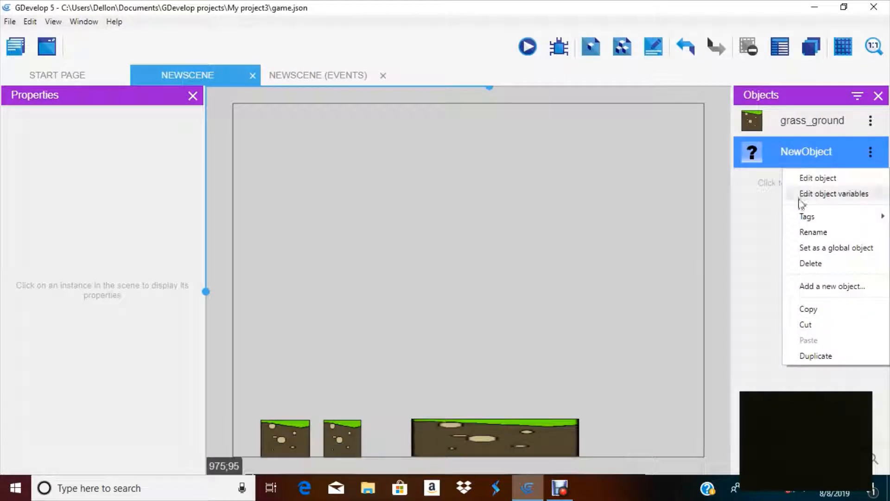
{"action": "left_click", "coordinate": [754, 261]}
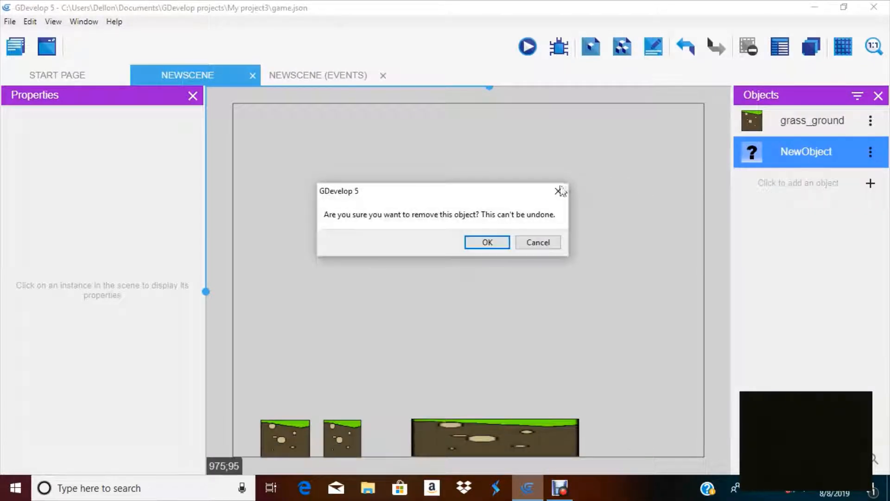
{"action": "left_click", "coordinate": [559, 190]}
{"action": "left_click", "coordinate": [870, 151]}
{"action": "left_click", "coordinate": [833, 265]}
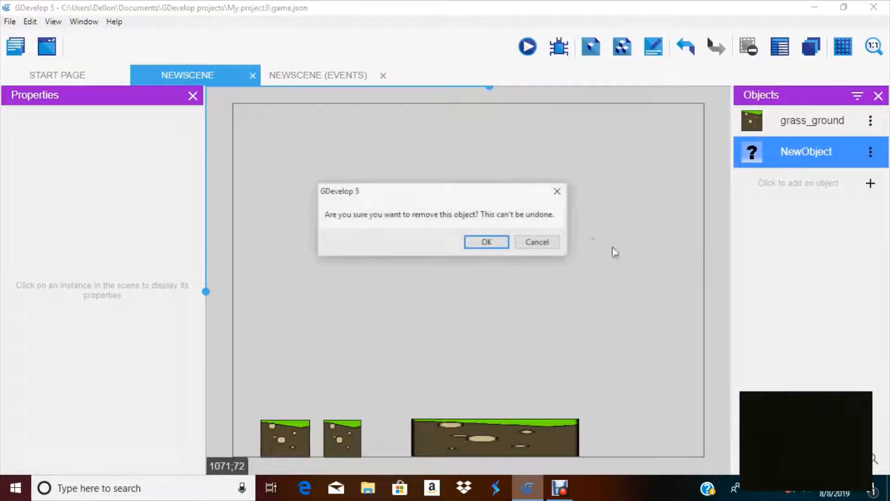
{"action": "left_click", "coordinate": [486, 242]}
{"action": "left_click", "coordinate": [564, 249]}
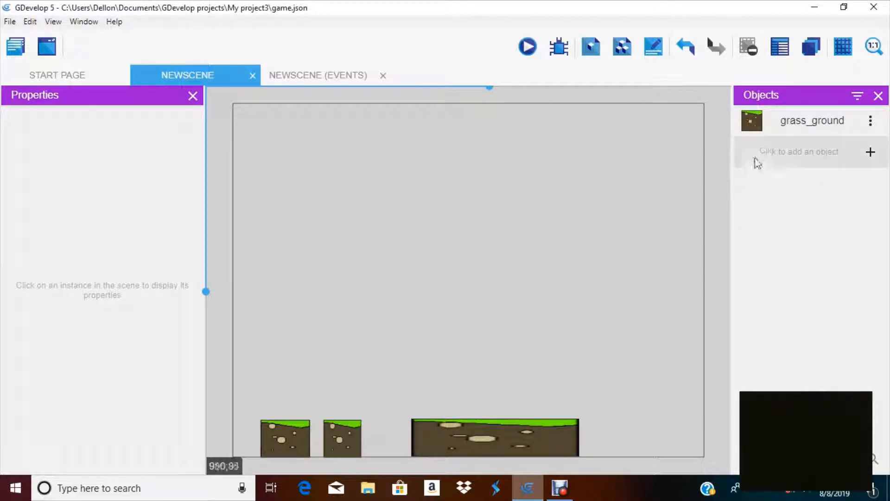
Add a new Sprite object, open its animation in the Piskel editor and erase the stray stroke on the canvas
{"action": "left_click", "coordinate": [769, 152]}
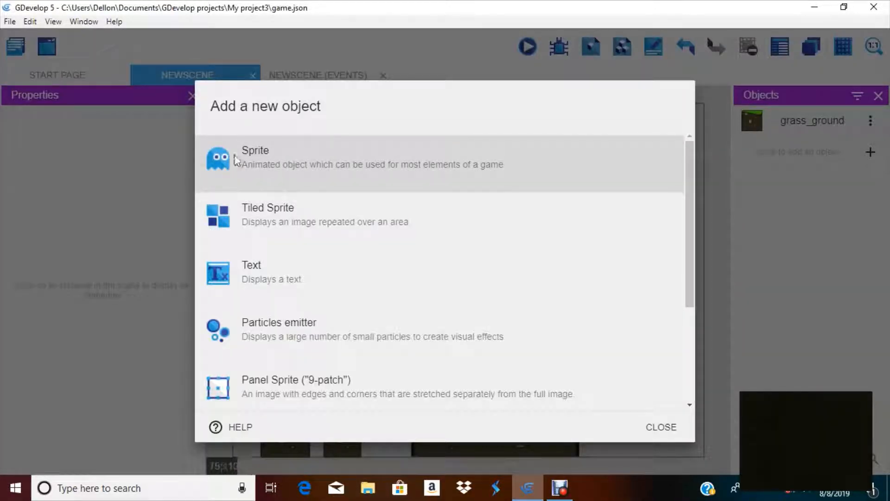
{"action": "left_click", "coordinate": [284, 180]}
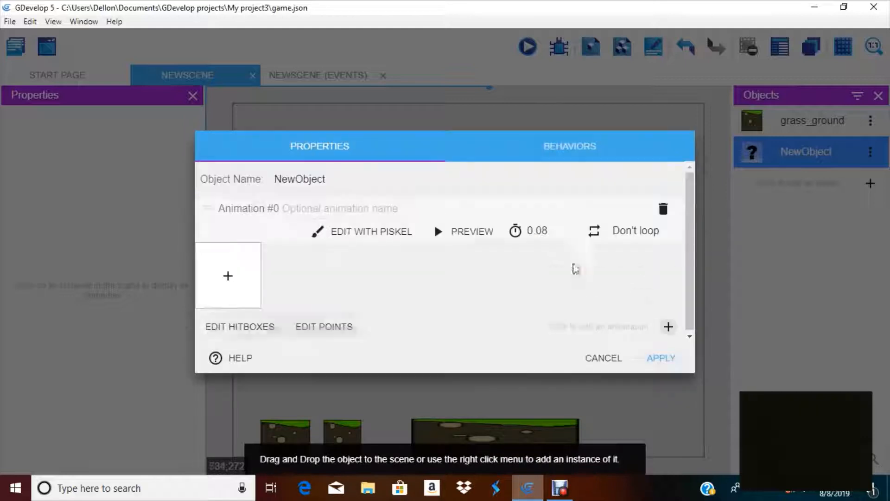
{"action": "left_click", "coordinate": [328, 234]}
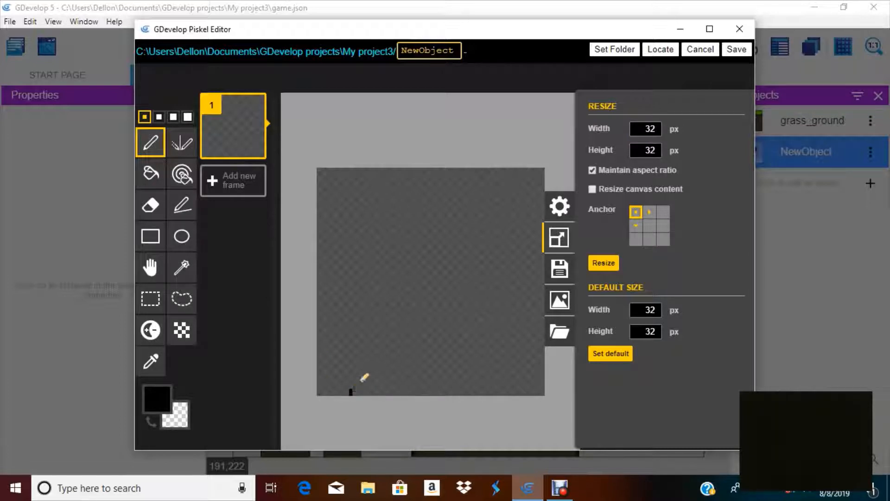
{"action": "left_click", "coordinate": [150, 204]}
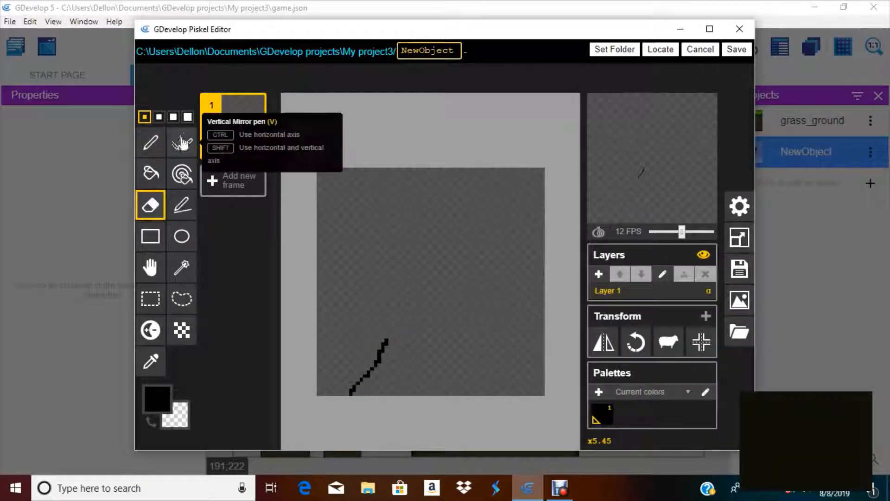
{"action": "left_click", "coordinate": [187, 116]}
{"action": "mouse_move", "coordinate": [387, 339]}
{"action": "left_mouse_down"}
{"action": "mouse_move", "coordinate": [348, 376]}
{"action": "mouse_move", "coordinate": [354, 383]}
{"action": "left_mouse_up"}
Draw a stick figure with the Stroke tool for legs, body and arms and the Ellipse tool for the head
{"action": "left_click", "coordinate": [182, 205]}
{"action": "left_click", "coordinate": [144, 117]}
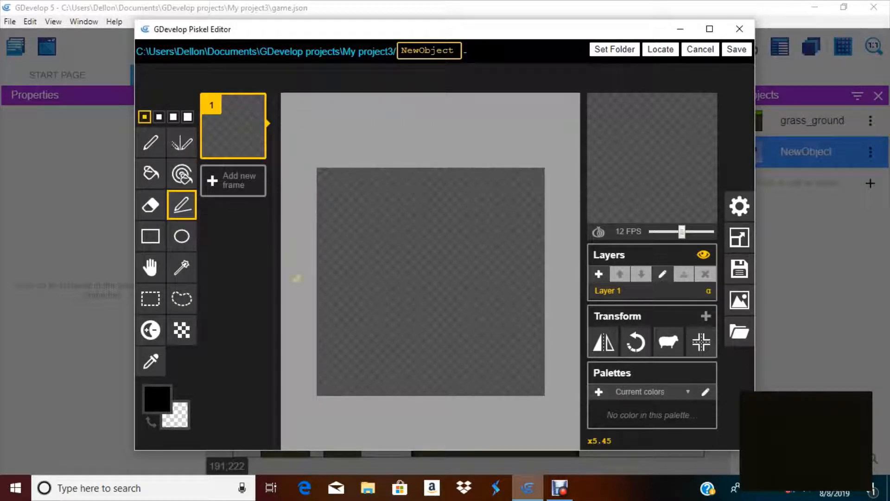
{"action": "mouse_move", "coordinate": [351, 384]}
{"action": "left_mouse_down"}
{"action": "mouse_move", "coordinate": [390, 336]}
{"action": "mouse_move", "coordinate": [395, 293]}
{"action": "mouse_move", "coordinate": [413, 294]}
{"action": "left_mouse_up"}
{"action": "left_click_drag", "start_coordinate": [412, 294], "coordinate": [440, 370]}
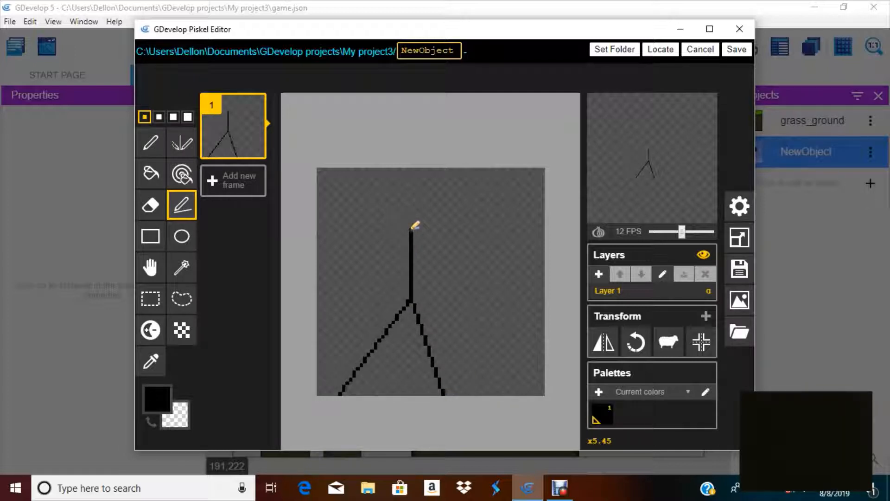
{"action": "left_click_drag", "start_coordinate": [412, 228], "coordinate": [366, 287]}
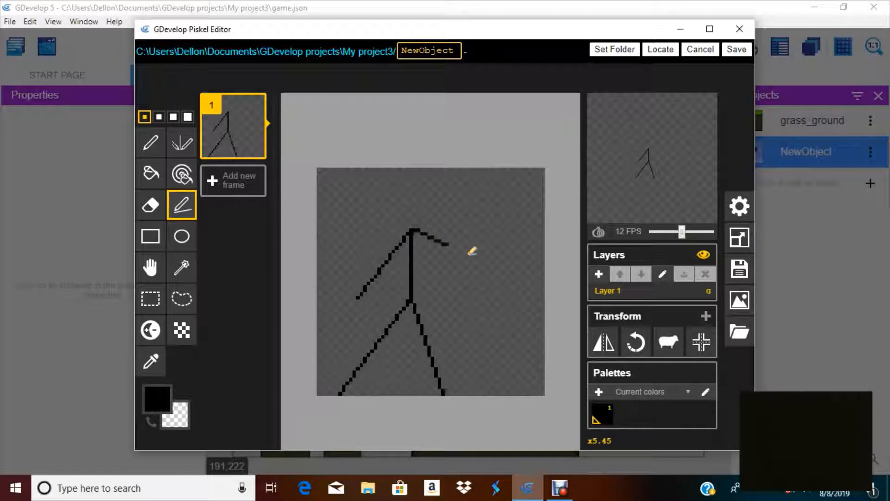
{"action": "left_click_drag", "start_coordinate": [470, 252], "coordinate": [494, 269]}
{"action": "left_click", "coordinate": [182, 237]}
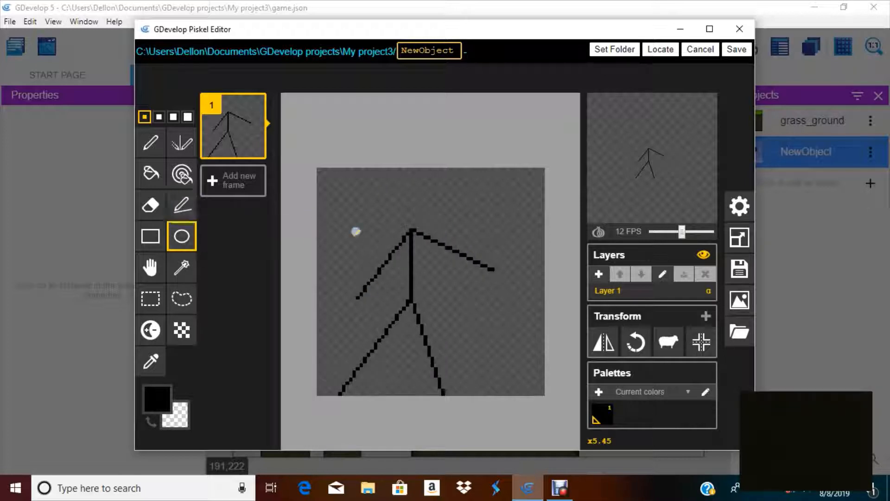
{"action": "left_click_drag", "start_coordinate": [393, 186], "coordinate": [427, 222]}
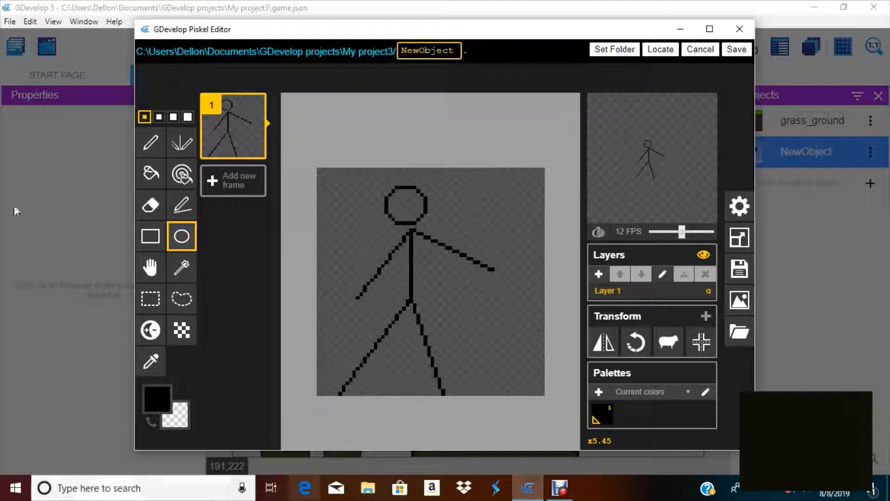
Erase the stick figure's left leg, redraw it straight down, and save the drawing
{"action": "left_click", "coordinate": [150, 204]}
{"action": "left_click", "coordinate": [187, 116]}
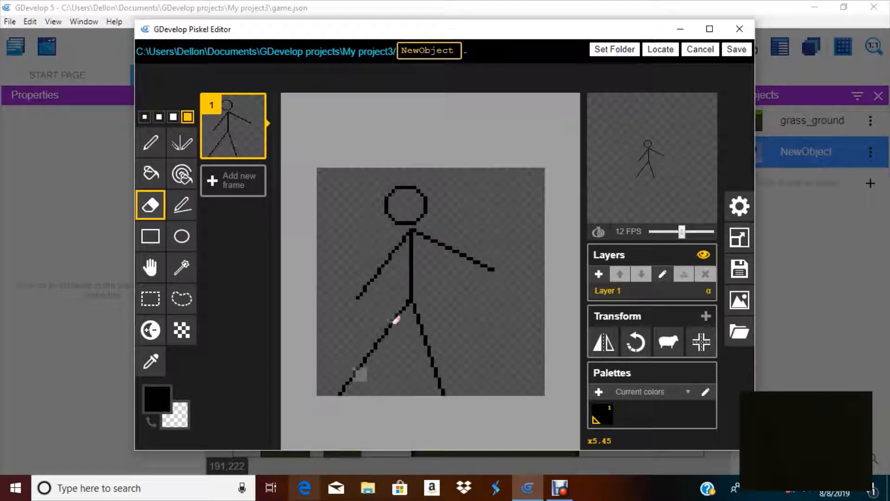
{"action": "left_click", "coordinate": [407, 306]}
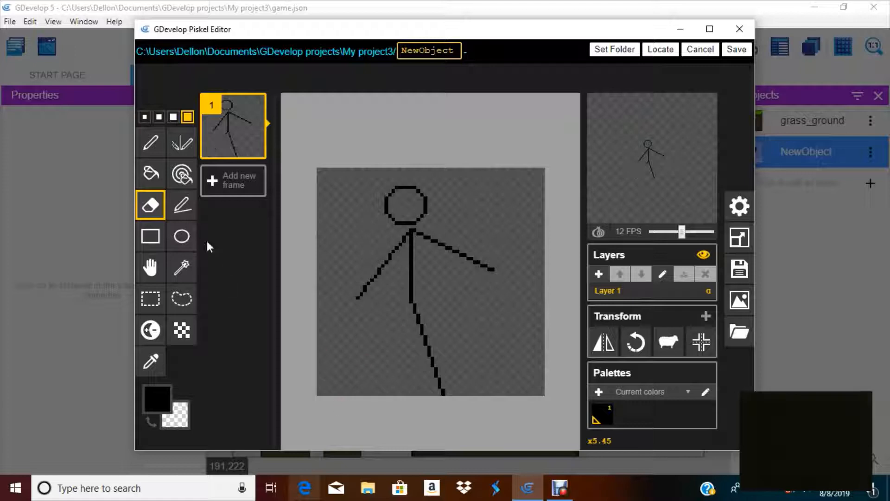
{"action": "left_click", "coordinate": [182, 204]}
{"action": "left_click", "coordinate": [144, 117]}
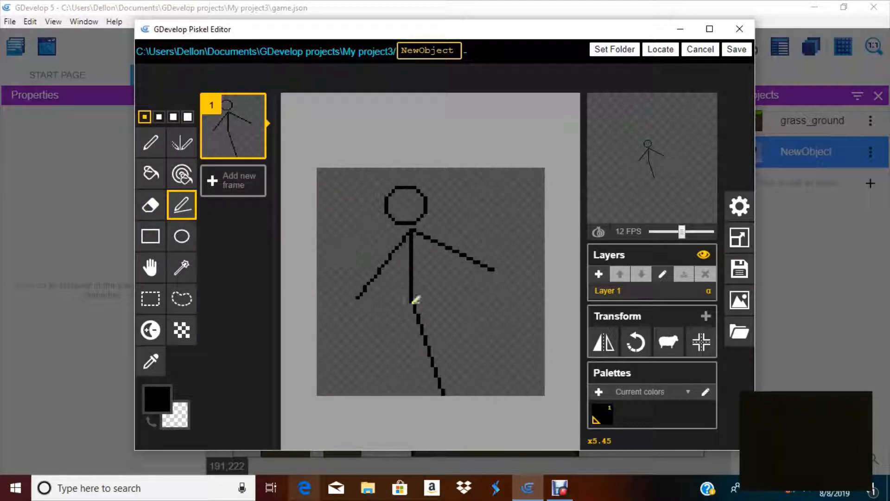
{"action": "left_click_drag", "start_coordinate": [415, 298], "coordinate": [390, 393]}
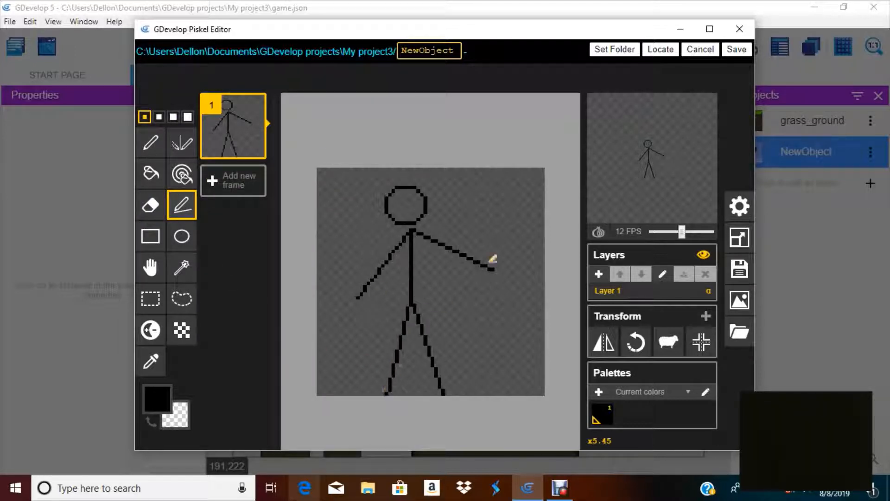
{"action": "left_click", "coordinate": [727, 54]}
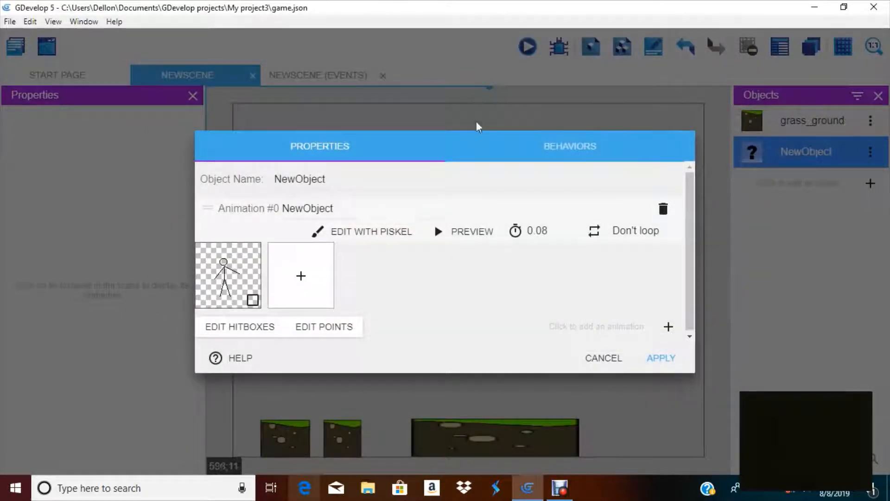
Name the object stickman and its first animation stand
{"action": "key", "text": "BackSpace"}
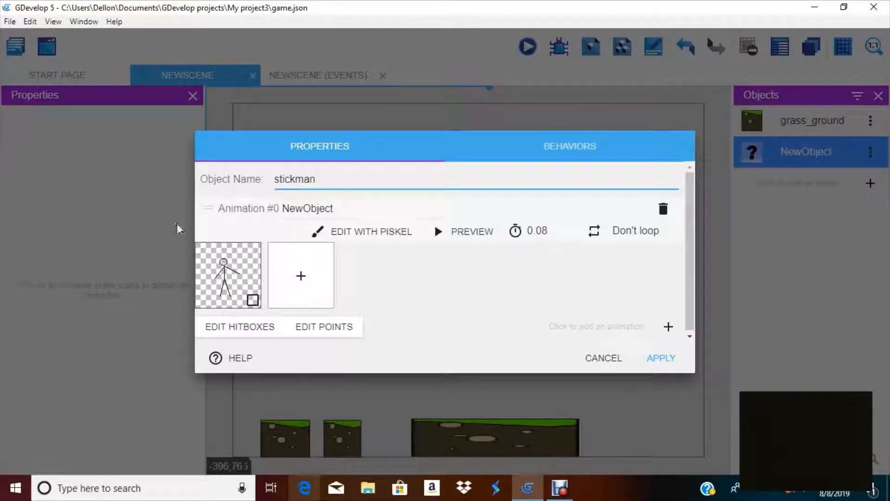
{"action": "left_click", "coordinate": [353, 210]}
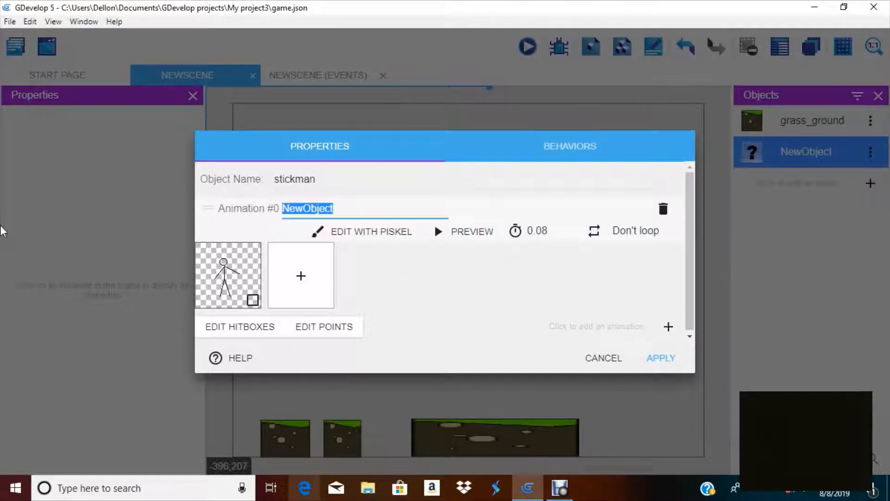
{"action": "key", "text": "BackSpace"}
{"action": "type", "text": "stand"}
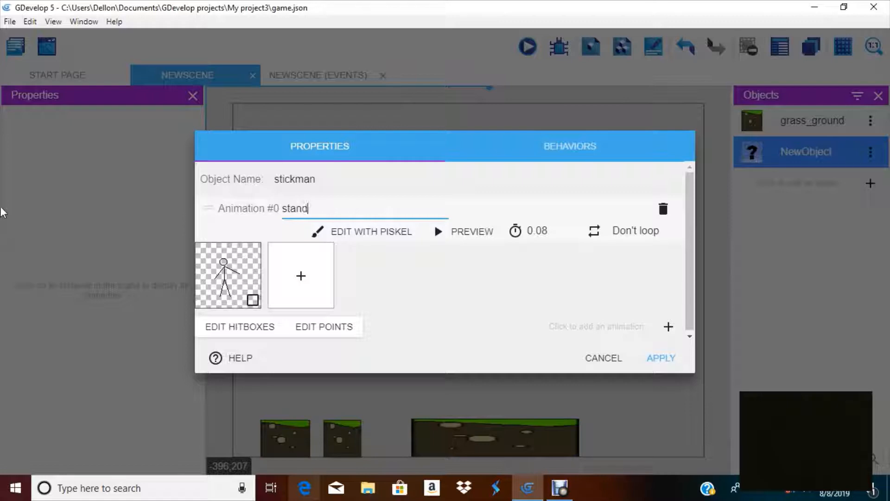
Add a second animation, open it in Piskel and draw the figure's head with the Ellipse tool
{"action": "left_click", "coordinate": [668, 327]}
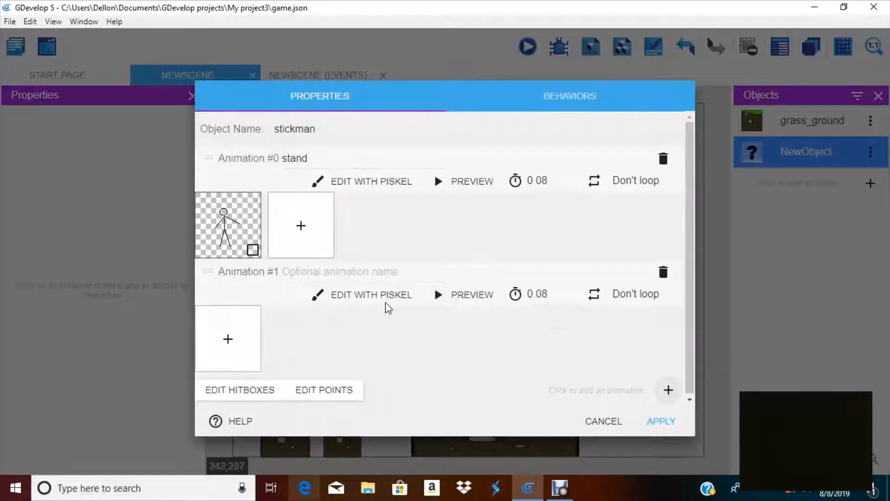
{"action": "left_click", "coordinate": [328, 295]}
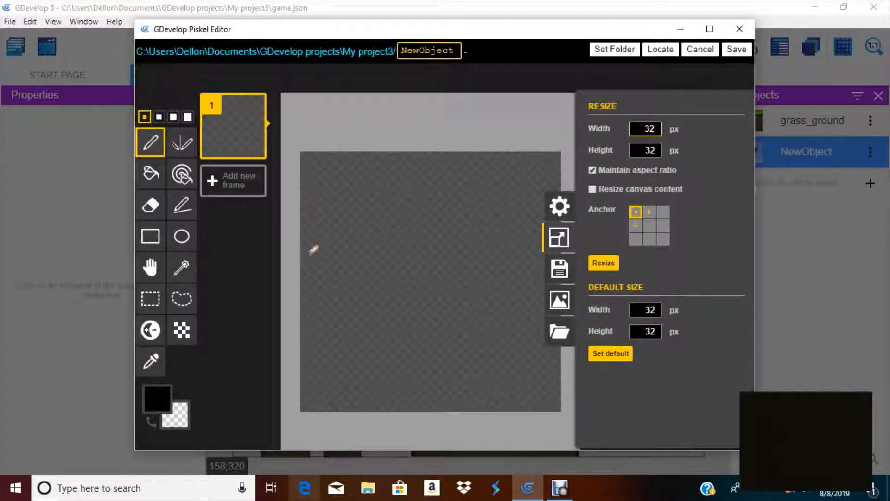
{"action": "left_click", "coordinate": [176, 237]}
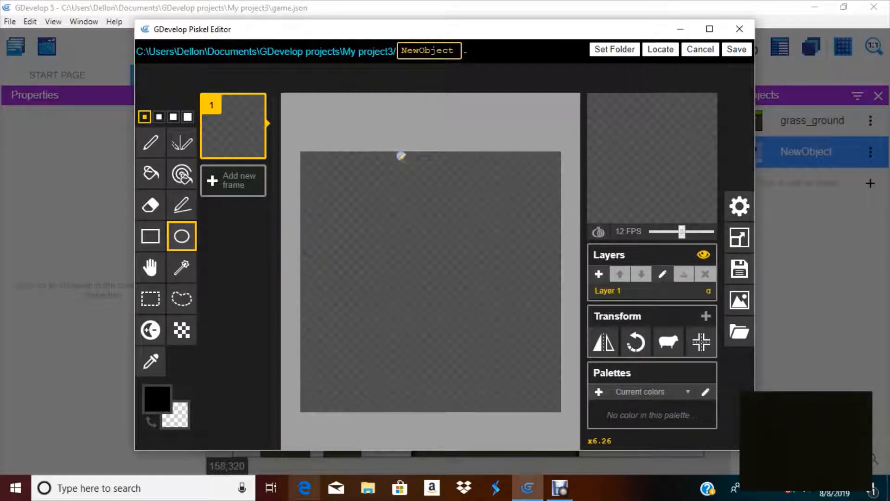
{"action": "left_click_drag", "start_coordinate": [401, 156], "coordinate": [453, 198]}
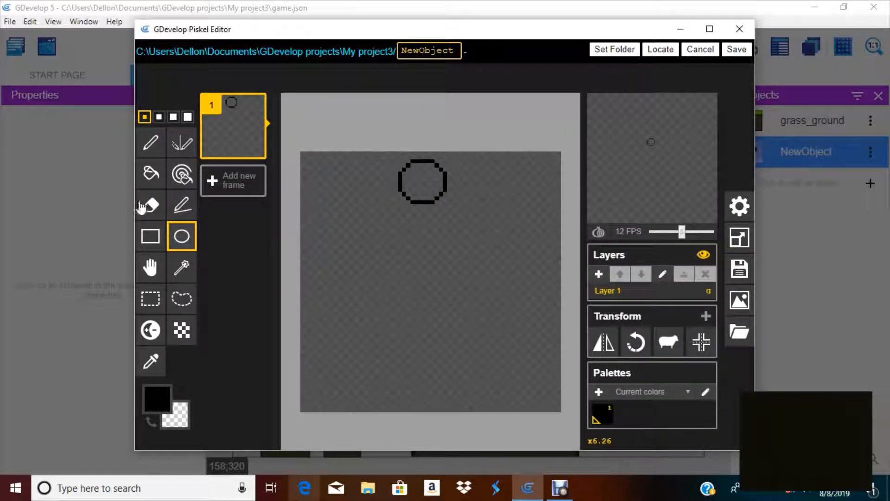
Draw a walking figure's body, arms and striding legs below the head with the Stroke tool
{"action": "left_click", "coordinate": [182, 204]}
{"action": "left_click", "coordinate": [150, 143]}
{"action": "left_click", "coordinate": [182, 205]}
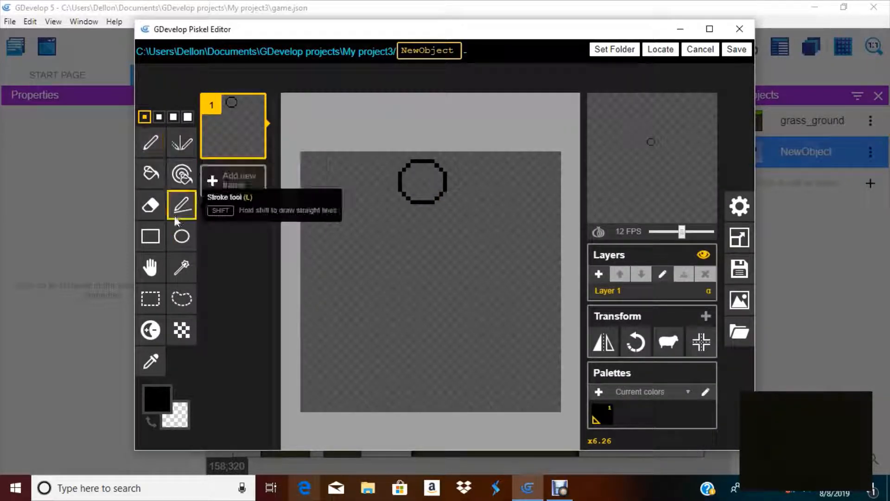
{"action": "mouse_move", "coordinate": [418, 207]}
{"action": "left_mouse_down"}
{"action": "mouse_move", "coordinate": [338, 268]}
{"action": "mouse_move", "coordinate": [373, 235]}
{"action": "mouse_move", "coordinate": [374, 272]}
{"action": "mouse_move", "coordinate": [361, 269]}
{"action": "left_mouse_up"}
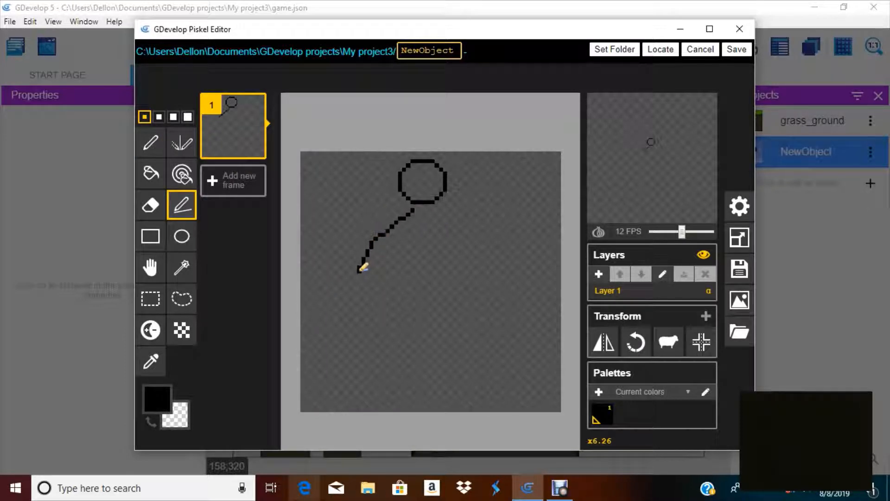
{"action": "mouse_move", "coordinate": [417, 249]}
{"action": "left_mouse_down"}
{"action": "mouse_move", "coordinate": [397, 332]}
{"action": "mouse_move", "coordinate": [419, 305]}
{"action": "mouse_move", "coordinate": [400, 315]}
{"action": "left_mouse_up"}
{"action": "mouse_move", "coordinate": [400, 315]}
{"action": "left_mouse_down"}
{"action": "mouse_move", "coordinate": [442, 348]}
{"action": "mouse_move", "coordinate": [491, 415]}
{"action": "mouse_move", "coordinate": [494, 407]}
{"action": "left_mouse_up"}
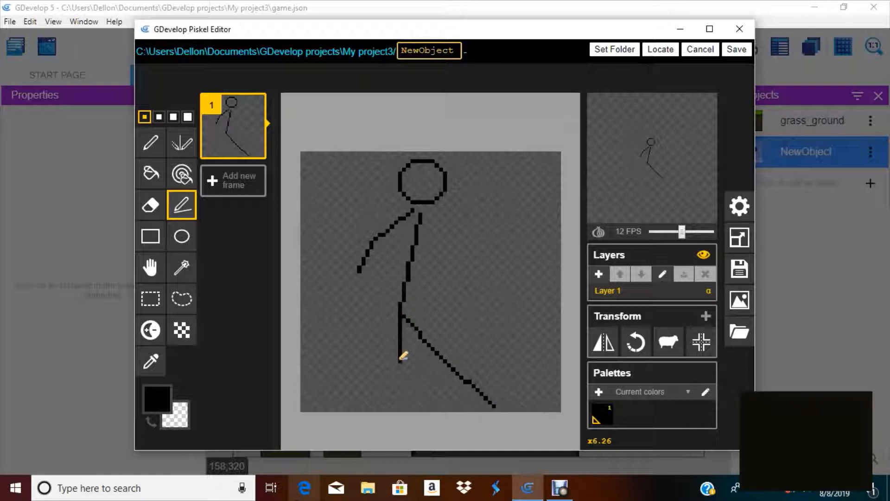
{"action": "left_click_drag", "start_coordinate": [400, 361], "coordinate": [360, 402]}
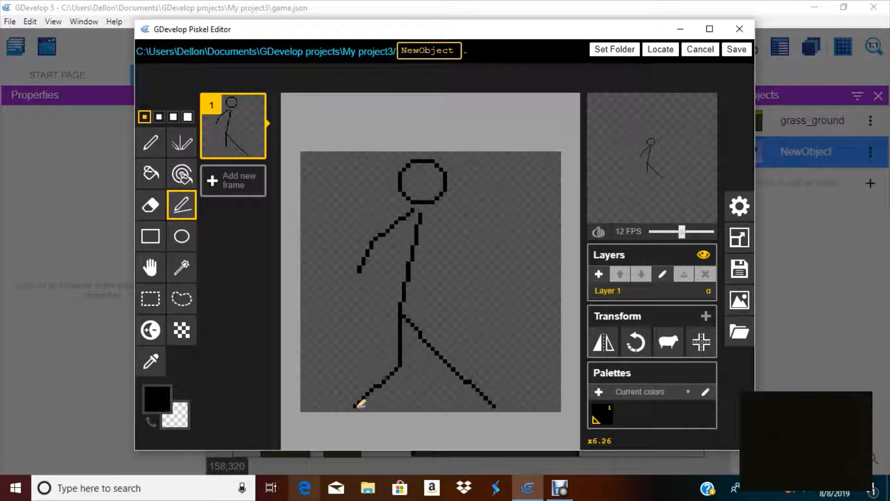
{"action": "mouse_move", "coordinate": [419, 216]}
{"action": "left_mouse_down"}
{"action": "mouse_move", "coordinate": [451, 261]}
{"action": "mouse_move", "coordinate": [491, 240]}
{"action": "left_mouse_up"}
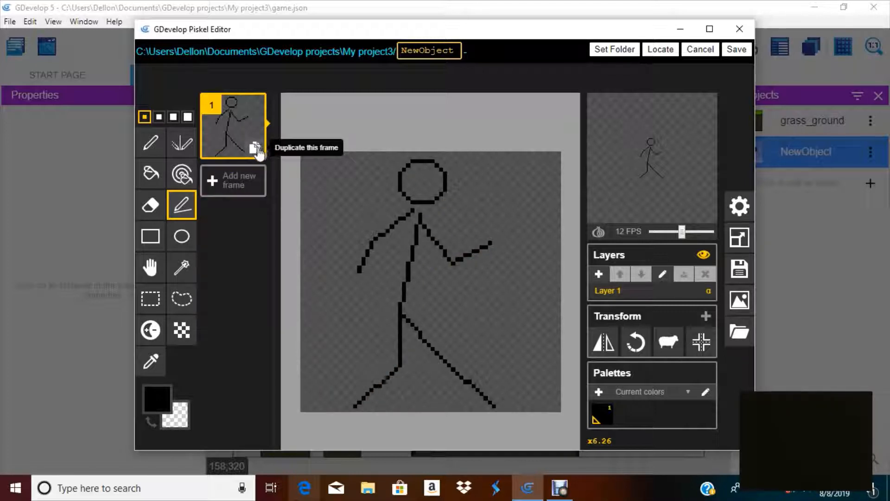
Duplicate the walking frame and erase the lower legs in the second frame with a larger eraser
{"action": "left_click", "coordinate": [255, 148]}
{"action": "left_click", "coordinate": [150, 205]}
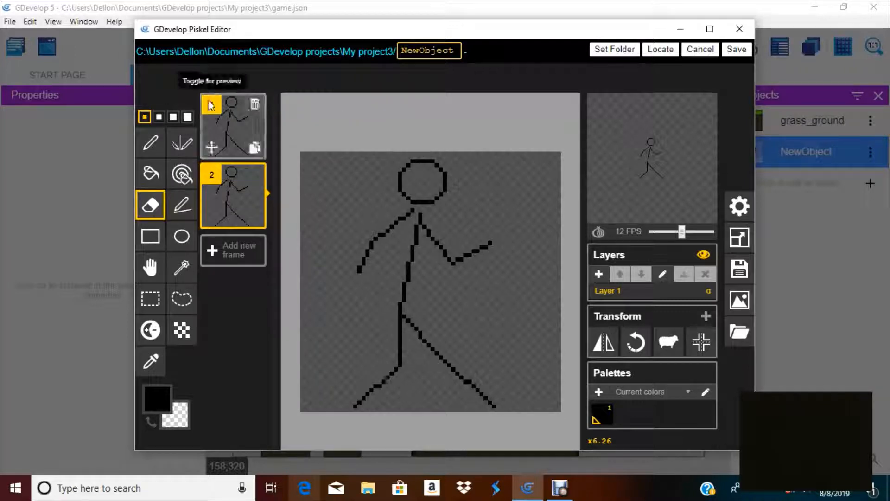
{"action": "left_click", "coordinate": [188, 117]}
{"action": "left_click_drag", "start_coordinate": [400, 310], "coordinate": [474, 381]}
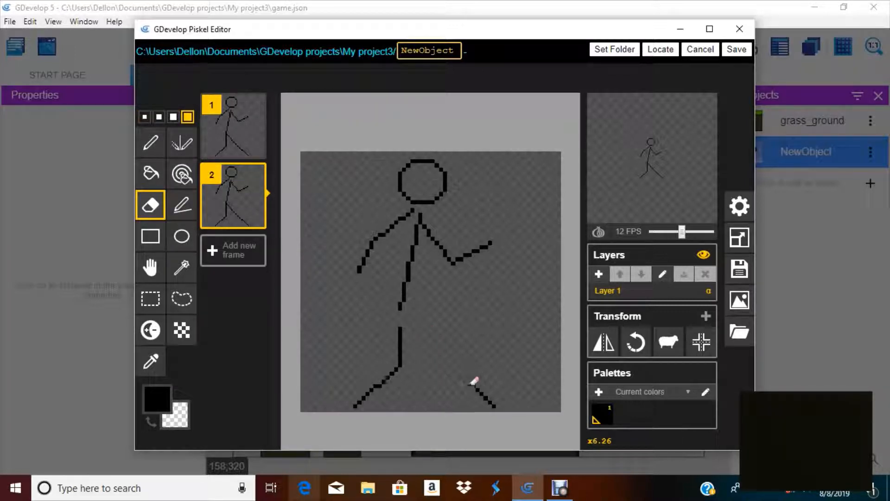
Erase the remaining legs in frame 2 and redraw them as bent, crossing legs with the thin Stroke tool
{"action": "mouse_move", "coordinate": [400, 381]}
{"action": "left_mouse_down"}
{"action": "mouse_move", "coordinate": [374, 383]}
{"action": "mouse_move", "coordinate": [480, 385]}
{"action": "left_mouse_up"}
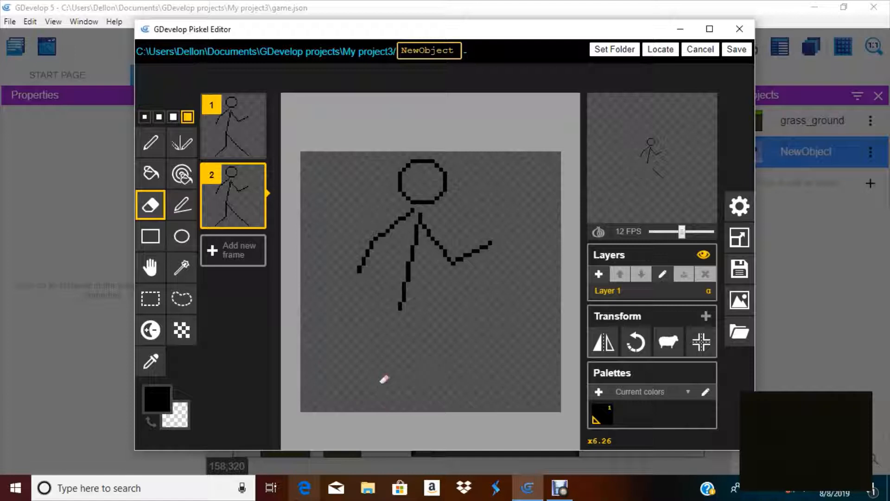
{"action": "left_click", "coordinate": [181, 204]}
{"action": "left_click", "coordinate": [145, 116]}
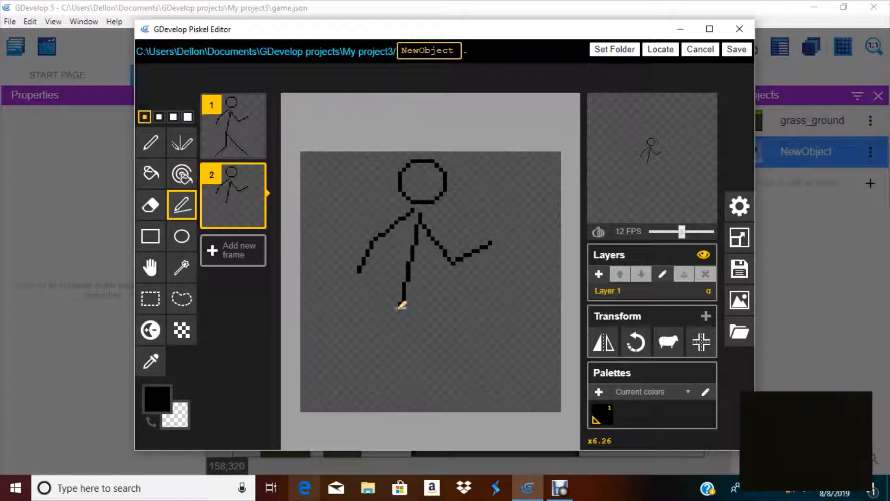
{"action": "mouse_move", "coordinate": [403, 305]}
{"action": "left_mouse_down"}
{"action": "mouse_move", "coordinate": [458, 360]}
{"action": "mouse_move", "coordinate": [443, 357]}
{"action": "mouse_move", "coordinate": [448, 365]}
{"action": "mouse_move", "coordinate": [458, 361]}
{"action": "mouse_move", "coordinate": [429, 403]}
{"action": "left_mouse_up"}
{"action": "mouse_move", "coordinate": [401, 309]}
{"action": "left_mouse_down"}
{"action": "mouse_move", "coordinate": [418, 356]}
{"action": "mouse_move", "coordinate": [385, 408]}
{"action": "left_mouse_up"}
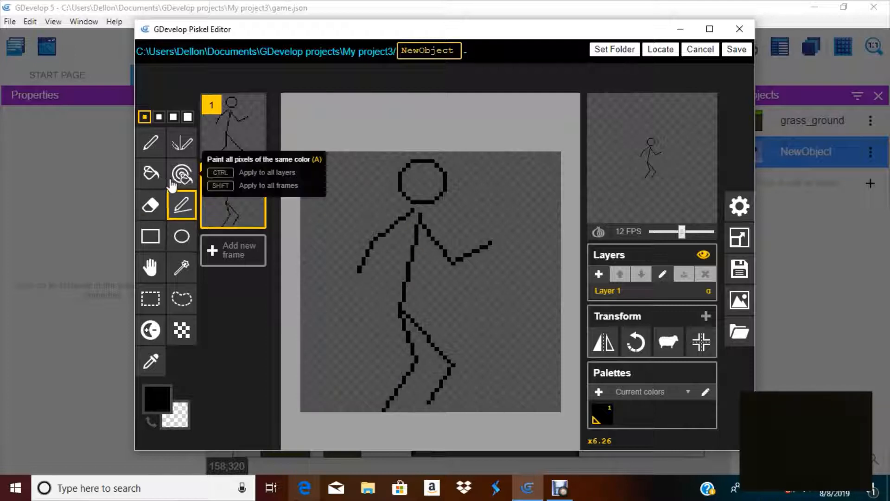
Erase the arms in frame 2 with the large eraser and redraw them bent close to the body with the Stroke tool
{"action": "left_click", "coordinate": [151, 205]}
{"action": "left_click", "coordinate": [187, 117]}
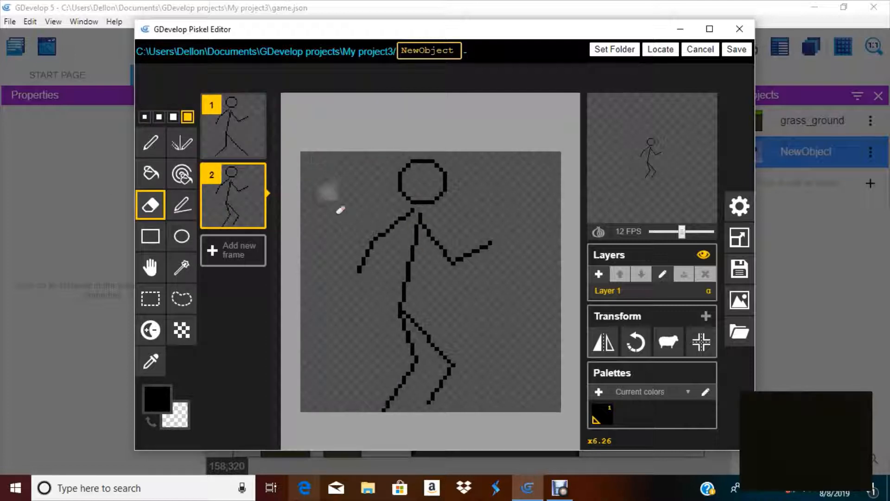
{"action": "mouse_move", "coordinate": [371, 255]}
{"action": "left_mouse_down"}
{"action": "mouse_move", "coordinate": [407, 207]}
{"action": "mouse_move", "coordinate": [417, 214]}
{"action": "left_mouse_up"}
{"action": "mouse_move", "coordinate": [473, 221]}
{"action": "left_mouse_down"}
{"action": "mouse_move", "coordinate": [437, 241]}
{"action": "mouse_move", "coordinate": [513, 246]}
{"action": "mouse_move", "coordinate": [482, 248]}
{"action": "left_mouse_up"}
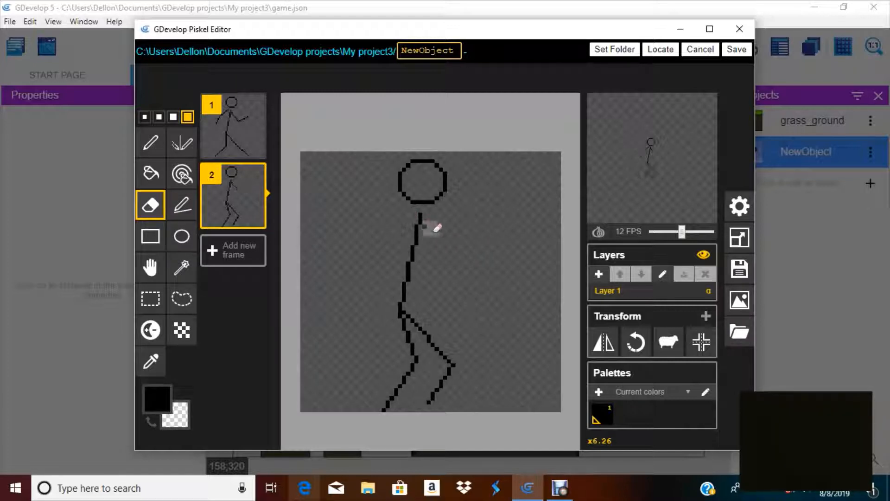
{"action": "left_click", "coordinate": [182, 205]}
{"action": "left_click", "coordinate": [144, 117]}
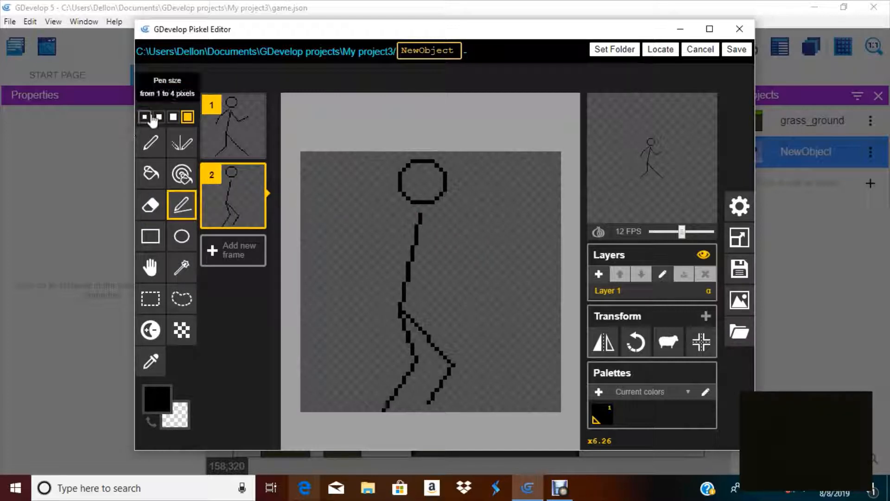
{"action": "mouse_move", "coordinate": [419, 215]}
{"action": "left_mouse_down"}
{"action": "mouse_move", "coordinate": [392, 257]}
{"action": "mouse_move", "coordinate": [445, 279]}
{"action": "left_mouse_up"}
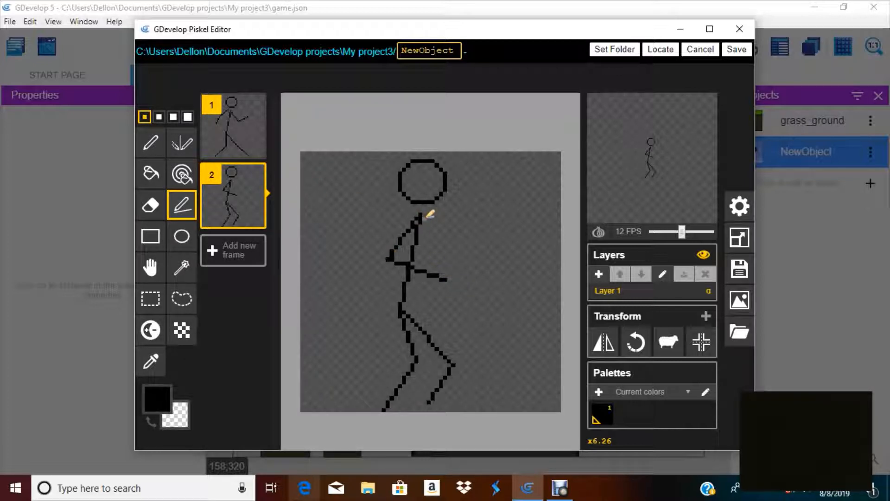
{"action": "mouse_move", "coordinate": [424, 251]}
{"action": "left_mouse_down"}
{"action": "mouse_move", "coordinate": [448, 241]}
{"action": "mouse_move", "coordinate": [436, 254]}
{"action": "mouse_move", "coordinate": [406, 254]}
{"action": "left_mouse_up"}
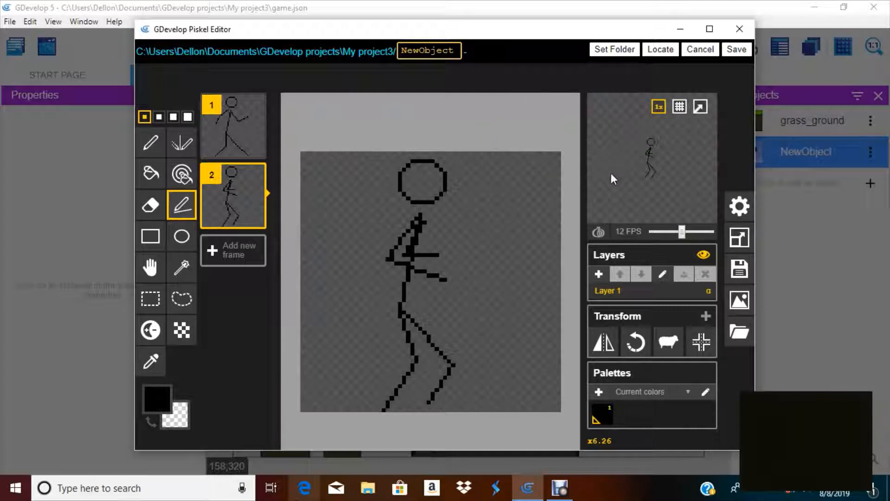
Set the animation preview speed to 7 FPS and duplicate the second frame as frame 3
{"action": "left_click_drag", "start_coordinate": [681, 232], "coordinate": [670, 235]}
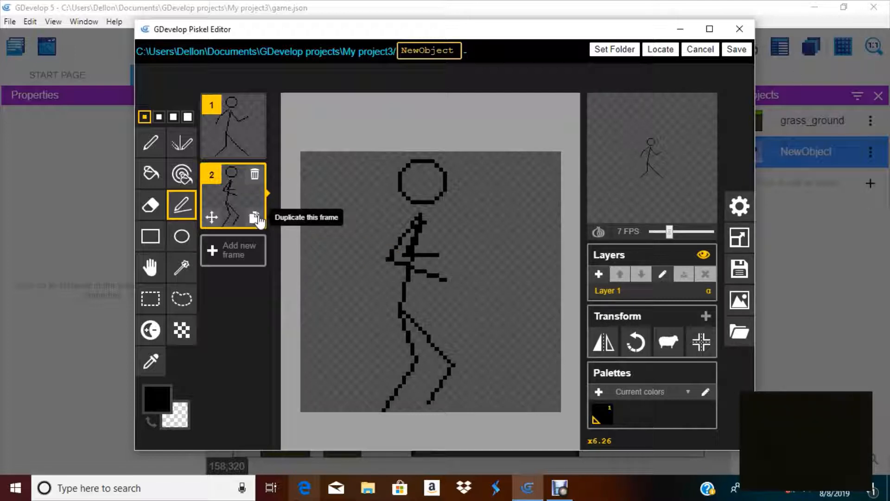
{"action": "left_click", "coordinate": [255, 179]}
Erase the legs in frame 3 and draw wide striding legs with the thin Stroke tool
{"action": "left_click", "coordinate": [151, 203]}
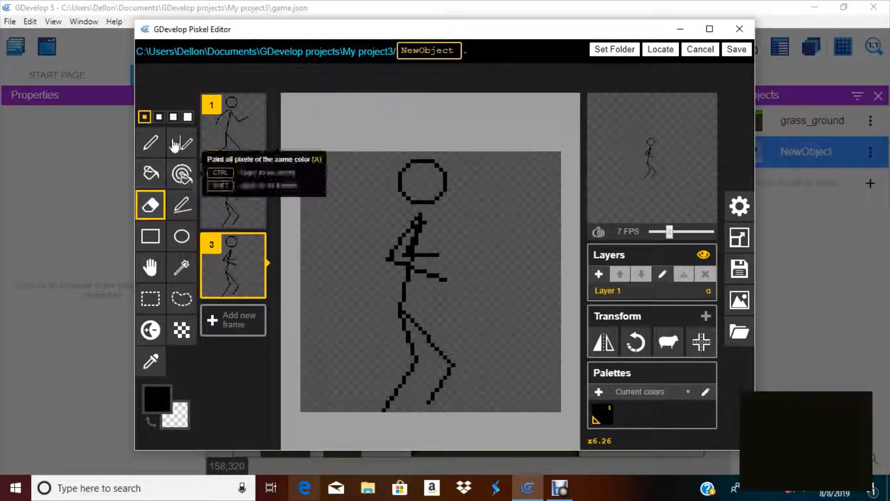
{"action": "left_click", "coordinate": [187, 116]}
{"action": "mouse_move", "coordinate": [410, 316]}
{"action": "left_mouse_down"}
{"action": "mouse_move", "coordinate": [453, 364]}
{"action": "mouse_move", "coordinate": [417, 404]}
{"action": "mouse_move", "coordinate": [440, 354]}
{"action": "mouse_move", "coordinate": [415, 334]}
{"action": "mouse_move", "coordinate": [385, 344]}
{"action": "left_mouse_up"}
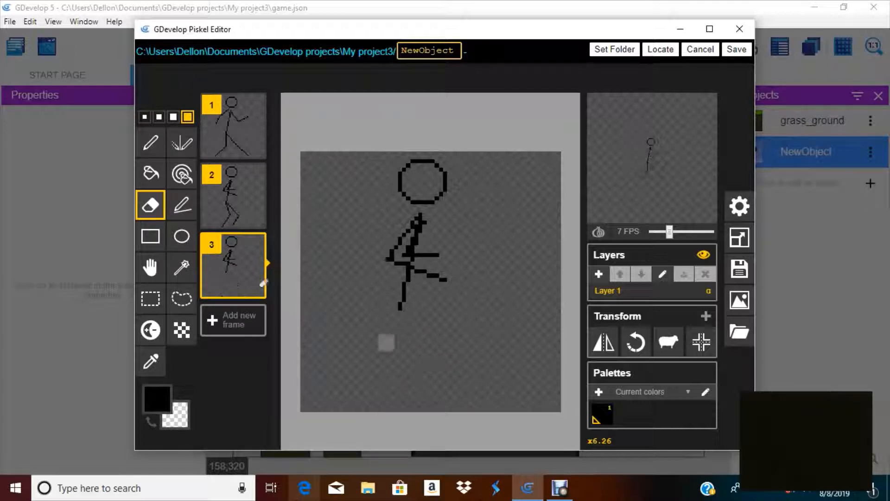
{"action": "left_click", "coordinate": [182, 204]}
{"action": "left_click", "coordinate": [144, 117]}
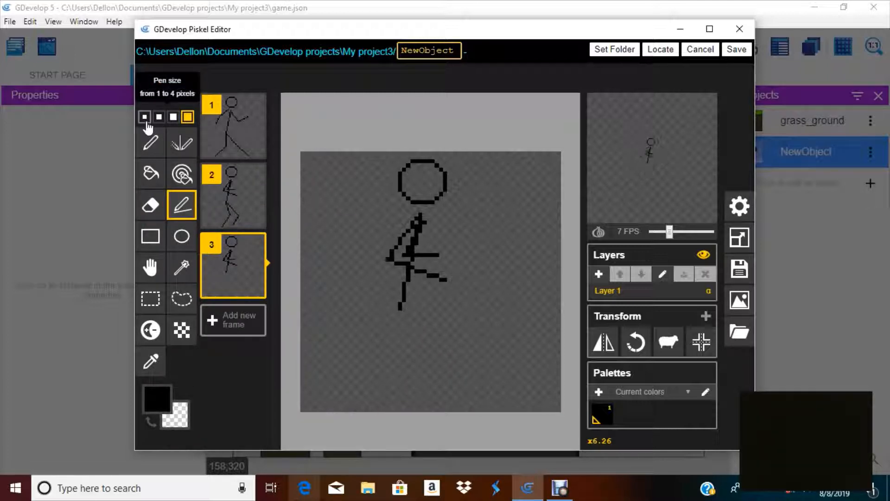
{"action": "mouse_move", "coordinate": [400, 304]}
{"action": "left_mouse_down"}
{"action": "mouse_move", "coordinate": [455, 358]}
{"action": "mouse_move", "coordinate": [475, 410]}
{"action": "left_mouse_up"}
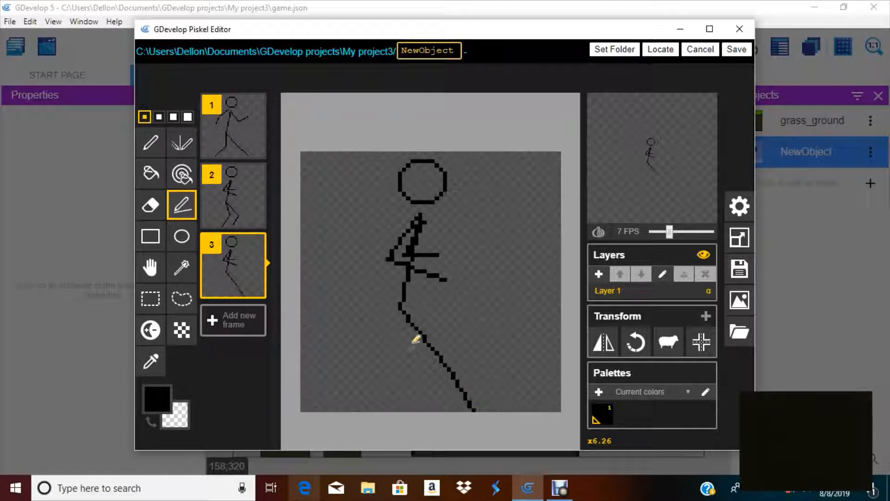
{"action": "left_click_drag", "start_coordinate": [403, 307], "coordinate": [387, 362]}
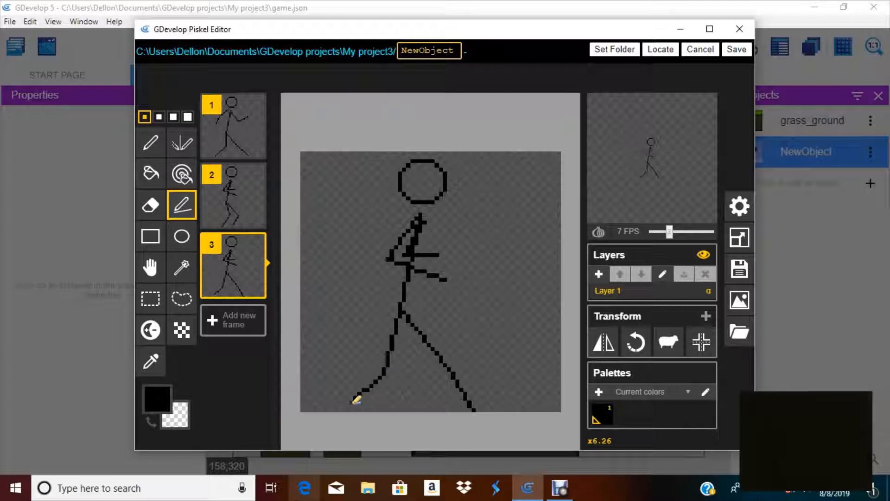
Erase the arms in frame 3 and redraw them as a bent forward arm and a back arm with the Stroke tool
{"action": "left_click", "coordinate": [150, 205]}
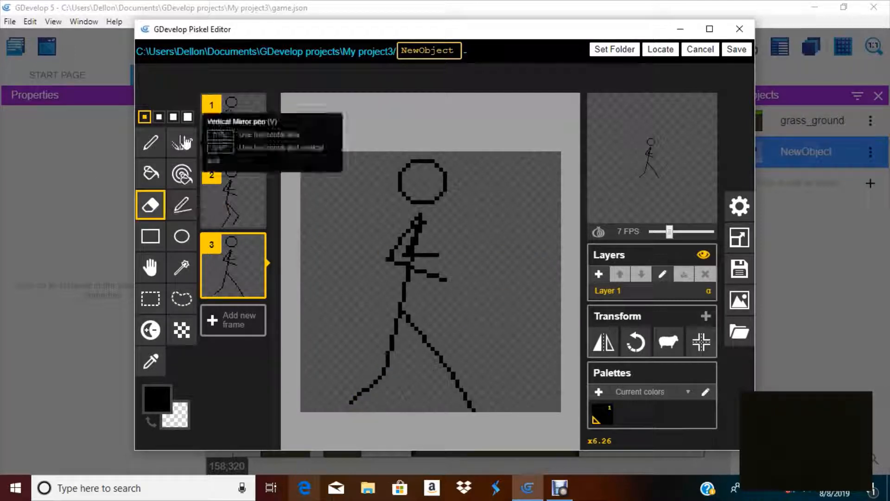
{"action": "left_click", "coordinate": [188, 116]}
{"action": "mouse_move", "coordinate": [398, 224]}
{"action": "left_mouse_down"}
{"action": "mouse_move", "coordinate": [407, 258]}
{"action": "mouse_move", "coordinate": [420, 261]}
{"action": "left_mouse_up"}
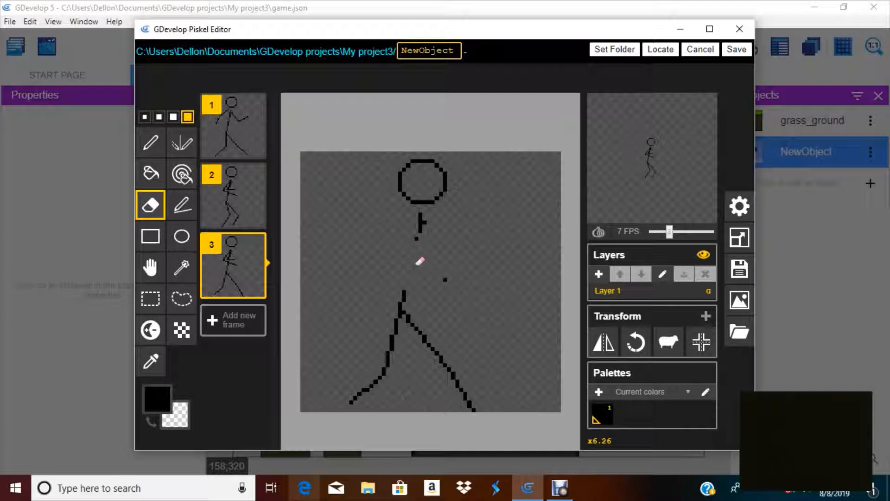
{"action": "left_click", "coordinate": [150, 142]}
{"action": "left_click", "coordinate": [182, 205]}
{"action": "left_click", "coordinate": [145, 116]}
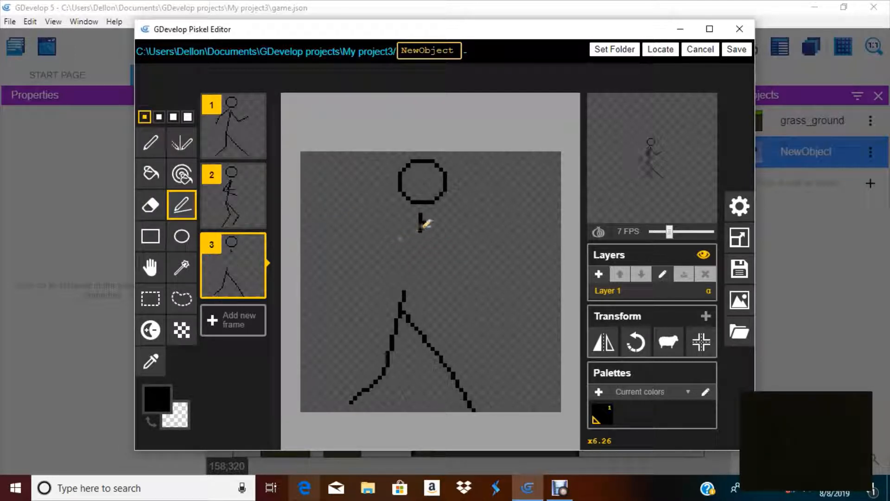
{"action": "mouse_move", "coordinate": [422, 215]}
{"action": "left_mouse_down"}
{"action": "mouse_move", "coordinate": [417, 233]}
{"action": "mouse_move", "coordinate": [428, 263]}
{"action": "mouse_move", "coordinate": [415, 267]}
{"action": "mouse_move", "coordinate": [433, 271]}
{"action": "mouse_move", "coordinate": [474, 243]}
{"action": "left_mouse_up"}
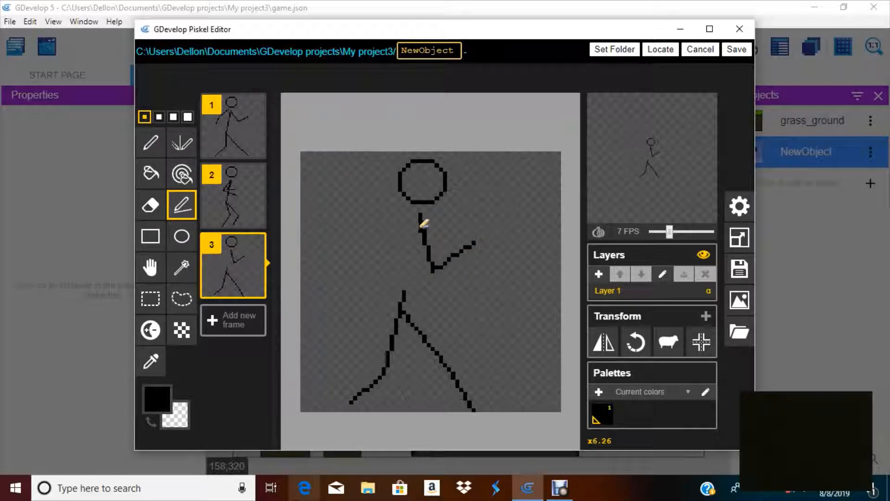
{"action": "mouse_move", "coordinate": [422, 226]}
{"action": "left_mouse_down"}
{"action": "mouse_move", "coordinate": [411, 272]}
{"action": "mouse_move", "coordinate": [395, 229]}
{"action": "mouse_move", "coordinate": [380, 237]}
{"action": "mouse_move", "coordinate": [380, 283]}
{"action": "left_mouse_up"}
{"action": "left_click", "coordinate": [150, 204]}
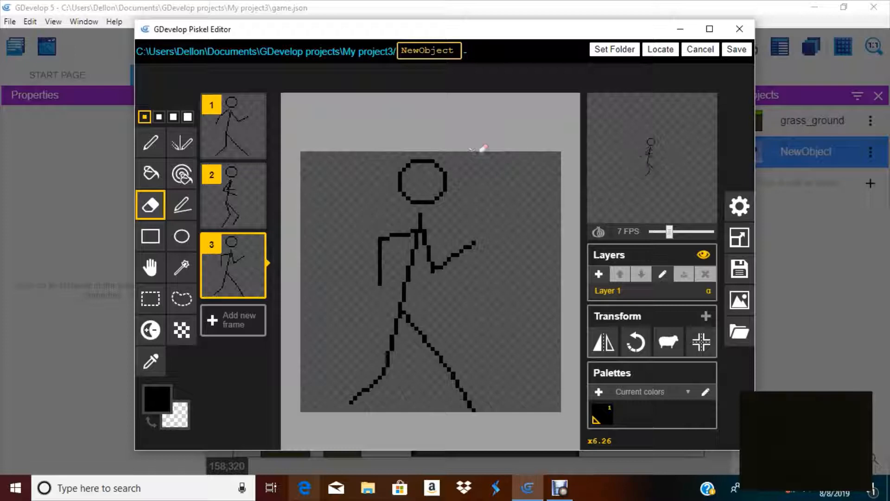
Save the Piskel drawing back to the object and preview the three-frame animation
{"action": "left_click", "coordinate": [748, 50]}
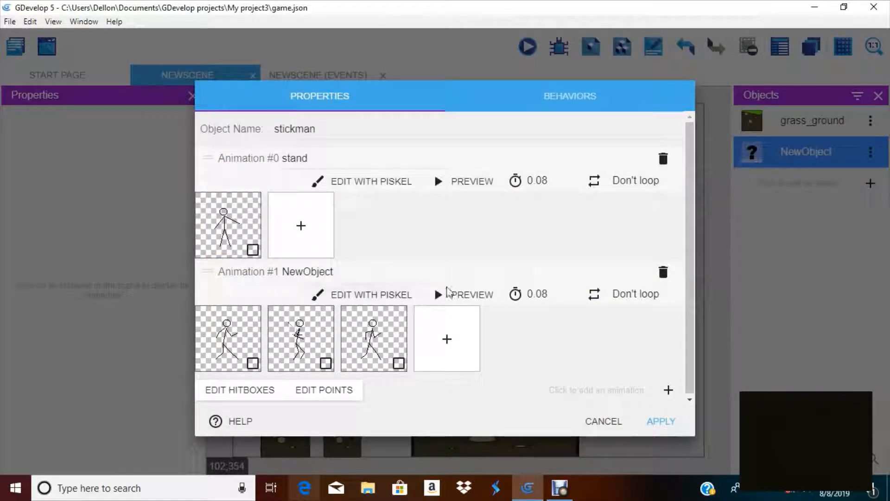
{"action": "left_click", "coordinate": [470, 296]}
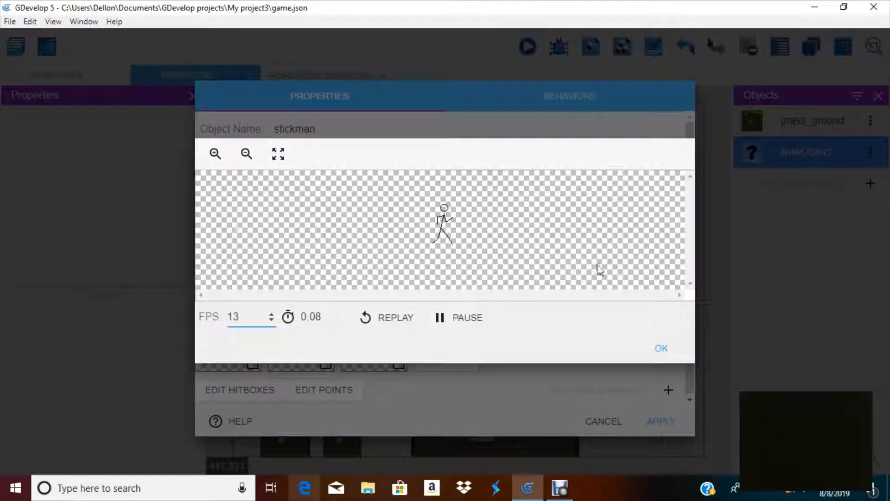
{"action": "left_click", "coordinate": [663, 347]}
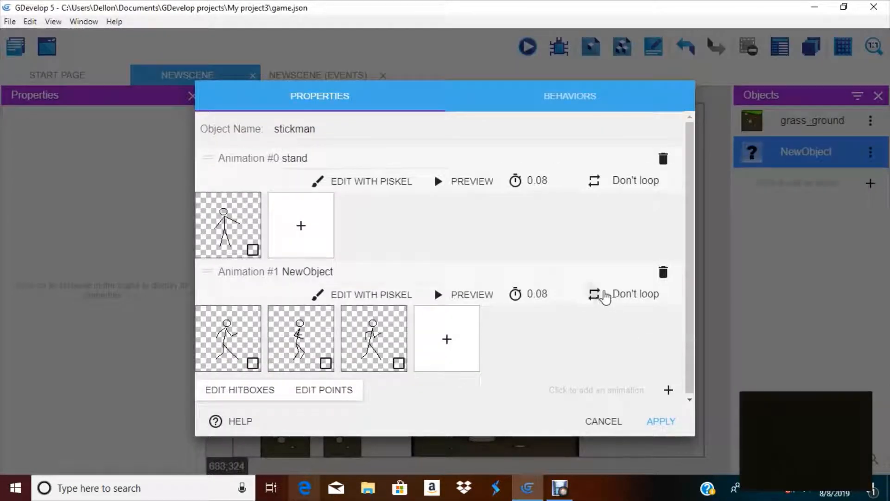
Make the second animation loop, set its frame duration to 0.2 seconds and preview it
{"action": "left_click", "coordinate": [607, 295]}
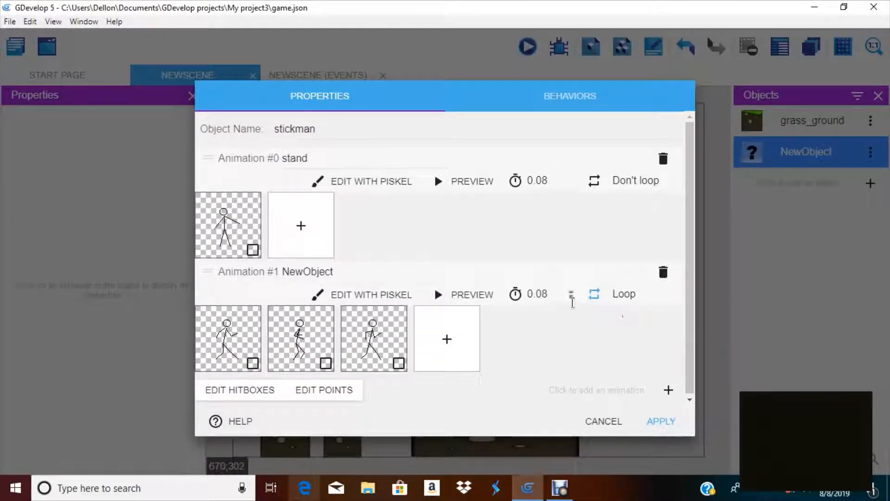
{"action": "left_click_drag", "start_coordinate": [555, 288], "coordinate": [484, 294]}
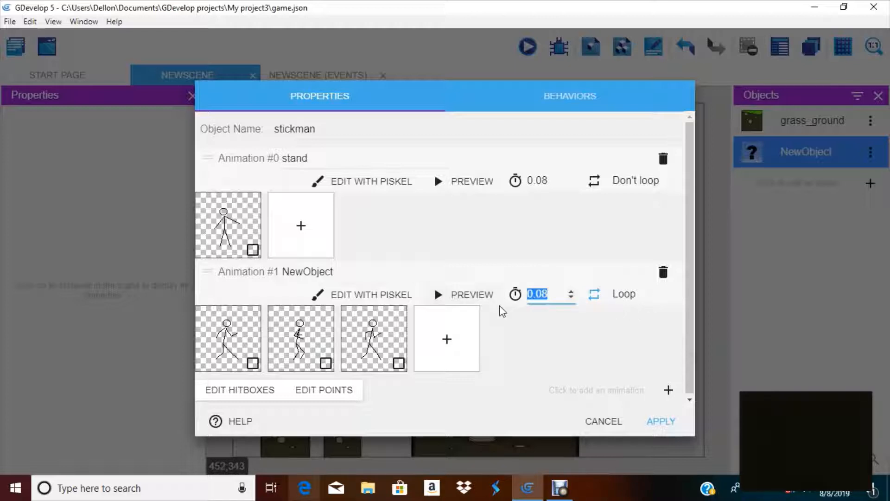
{"action": "type", "text": "0.2"}
{"action": "left_click", "coordinate": [462, 295]}
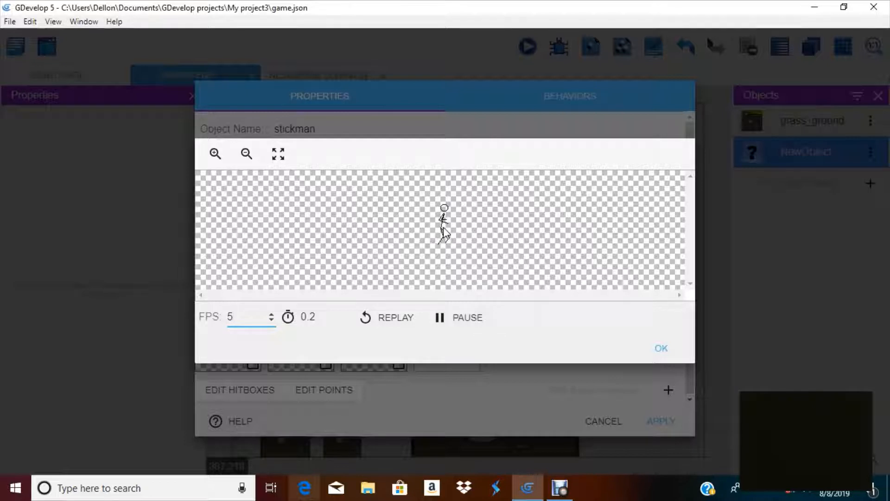
{"action": "left_click", "coordinate": [660, 348]}
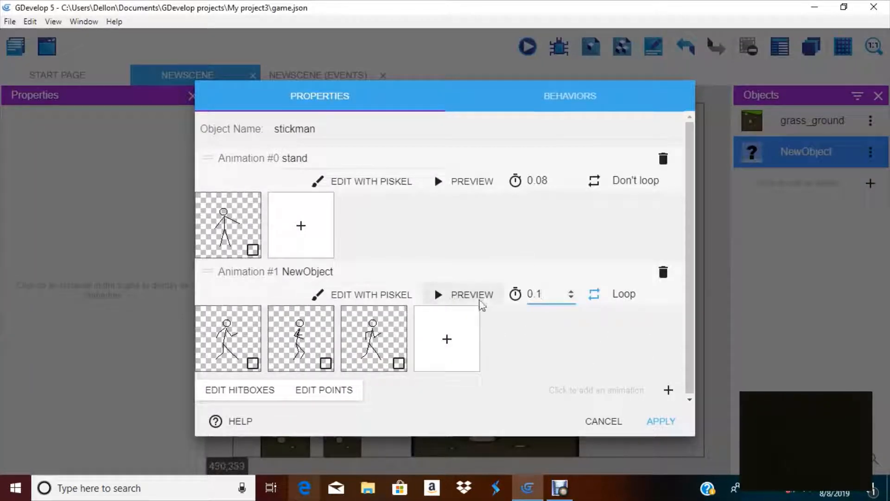
Preview the second animation at 0.1 seconds again, rename it walk and apply the object changes
{"action": "left_click", "coordinate": [466, 295]}
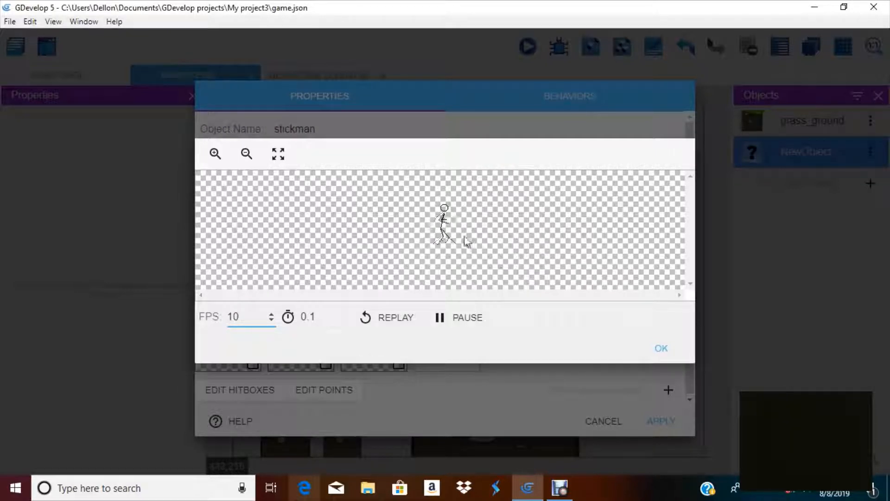
{"action": "left_click", "coordinate": [668, 355]}
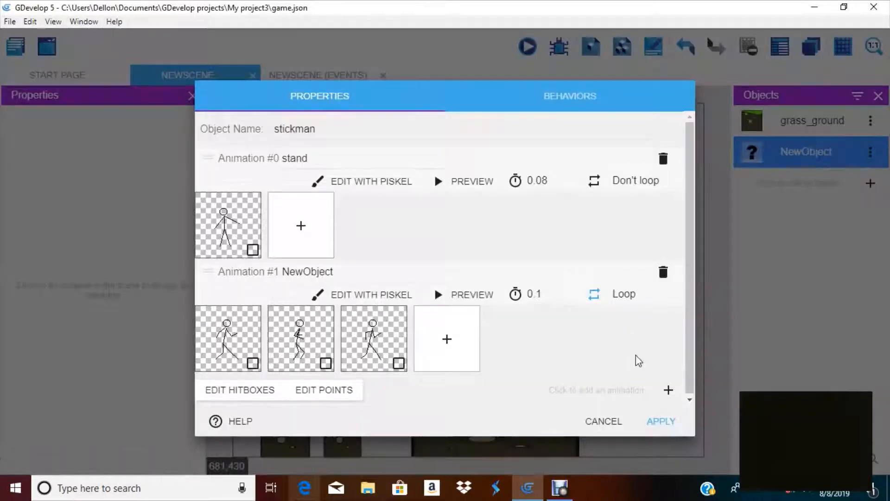
{"action": "left_click_drag", "start_coordinate": [340, 271], "coordinate": [163, 237]}
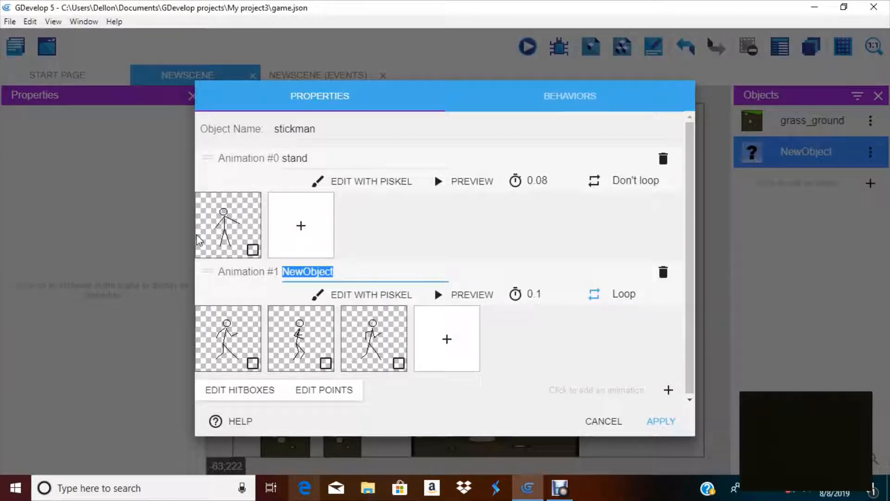
{"action": "key", "text": "BackSpace"}
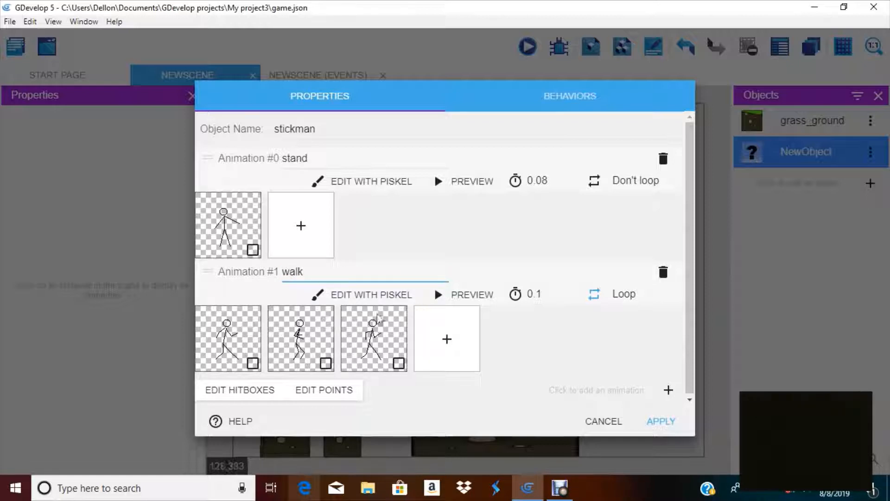
{"action": "left_click", "coordinate": [661, 421]}
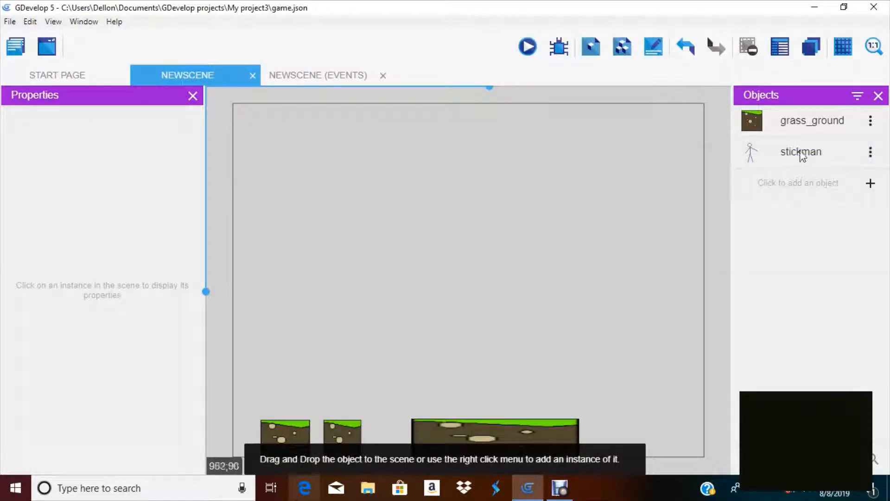
Place a stickman instance in the middle of the scene and run a scene preview, then close it
{"action": "left_click_drag", "start_coordinate": [801, 151], "coordinate": [459, 280]}
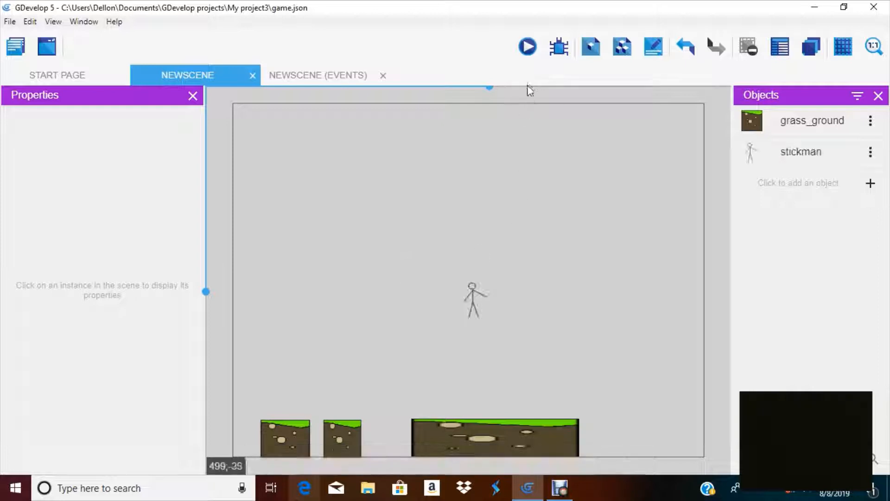
{"action": "left_click", "coordinate": [530, 49]}
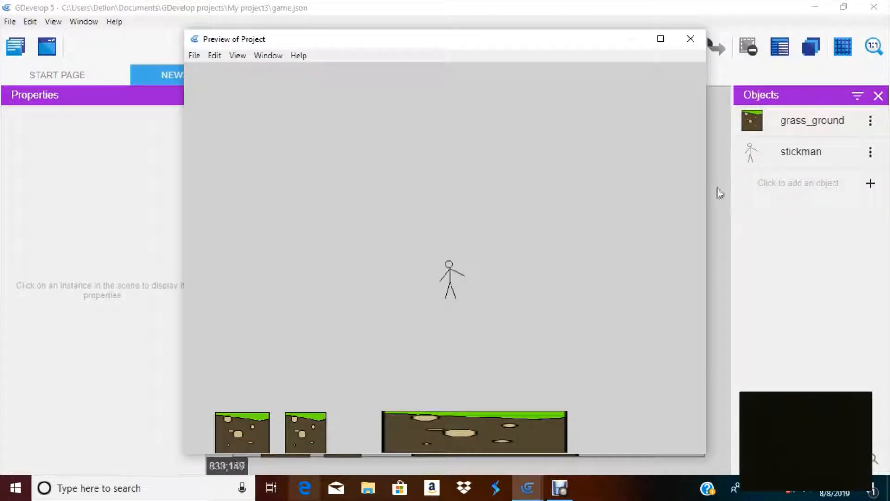
{"action": "left_click", "coordinate": [690, 39]}
Open the stickman object for editing
{"action": "left_click", "coordinate": [871, 151]}
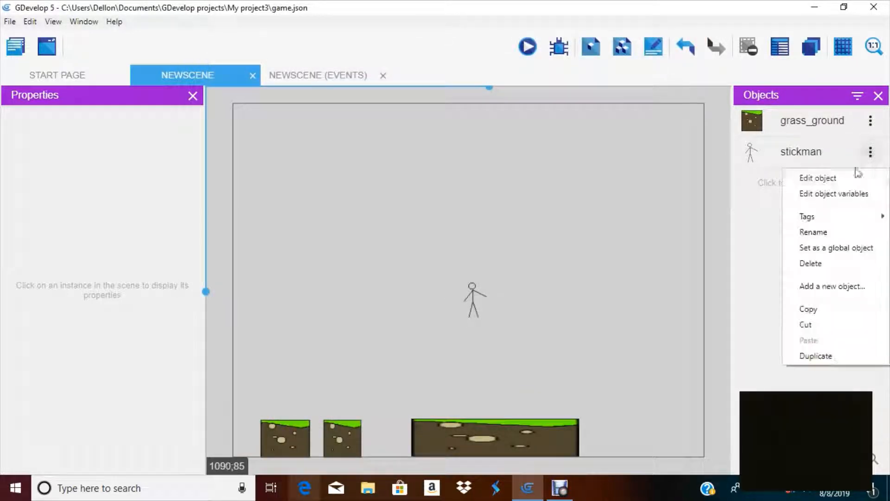
{"action": "left_click", "coordinate": [857, 177]}
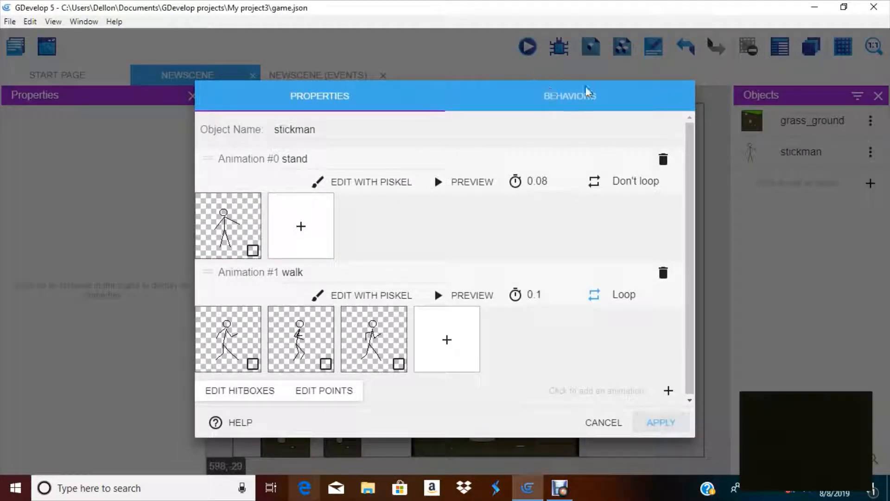
Add the Platformer character behavior to the stickman object and apply the change
{"action": "left_click", "coordinate": [588, 93]}
{"action": "left_click", "coordinate": [678, 270]}
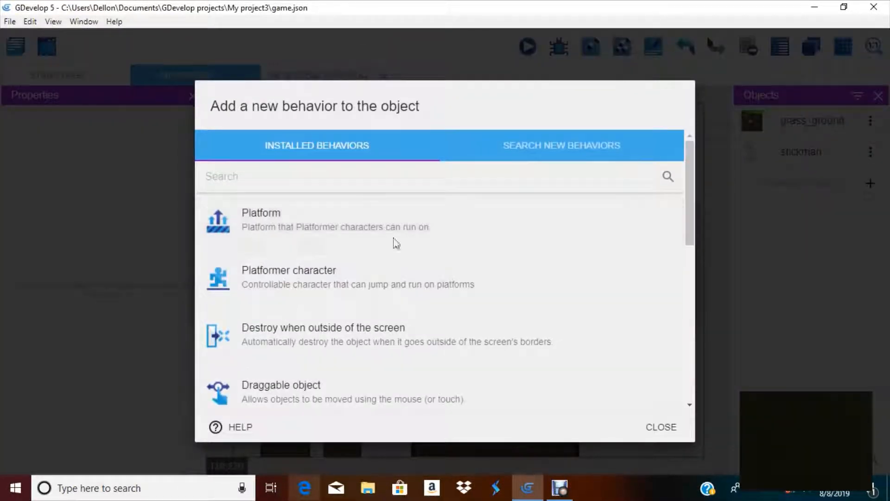
{"action": "left_click", "coordinate": [400, 266]}
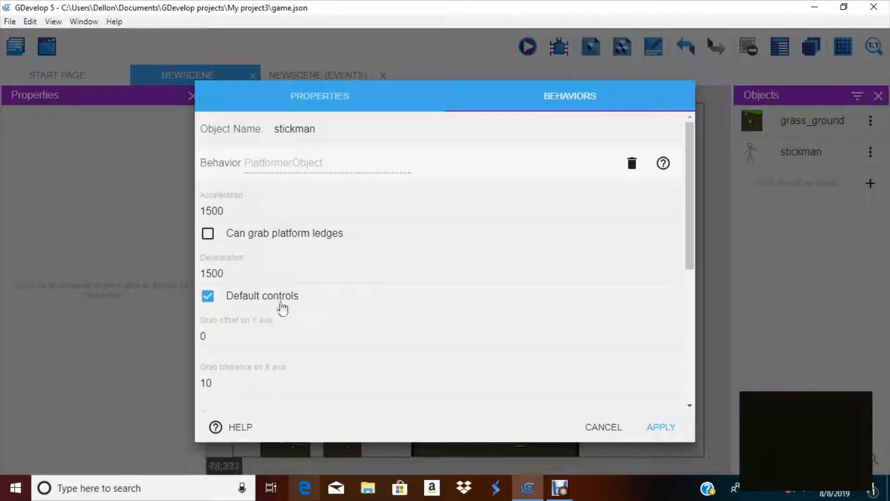
{"action": "left_click", "coordinate": [665, 426]}
Run a scene preview, move and jump the stickman with the default controls, then close the preview
{"action": "left_click", "coordinate": [537, 50]}
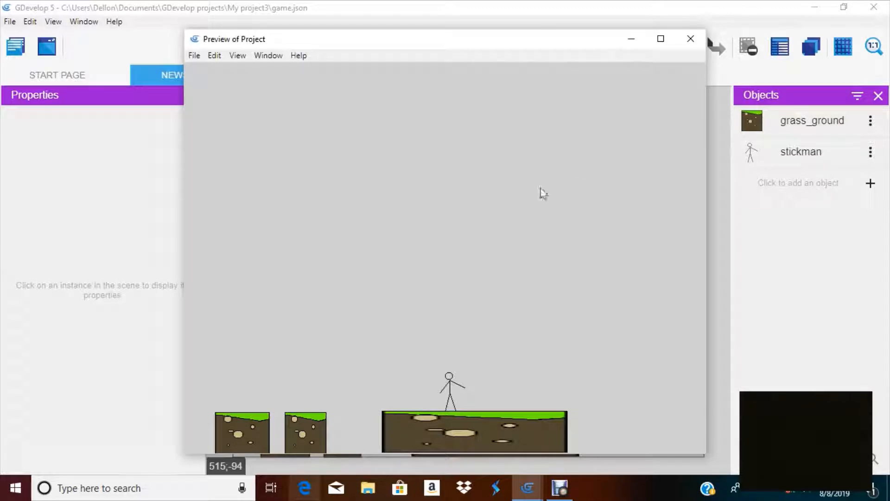
{"action": "key", "text": "Right"}
{"action": "key", "text": "Left"}
{"action": "key", "text": "space"}
{"action": "key", "text": "Right"}
{"action": "key", "text": "Left"}
{"action": "key", "text": "space"}
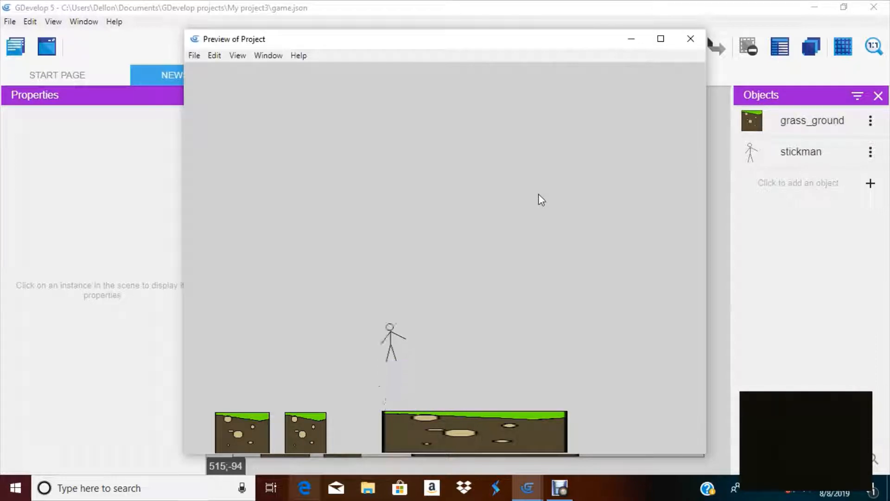
{"action": "key", "text": "Right"}
{"action": "key", "text": "space"}
{"action": "key", "text": "space"}
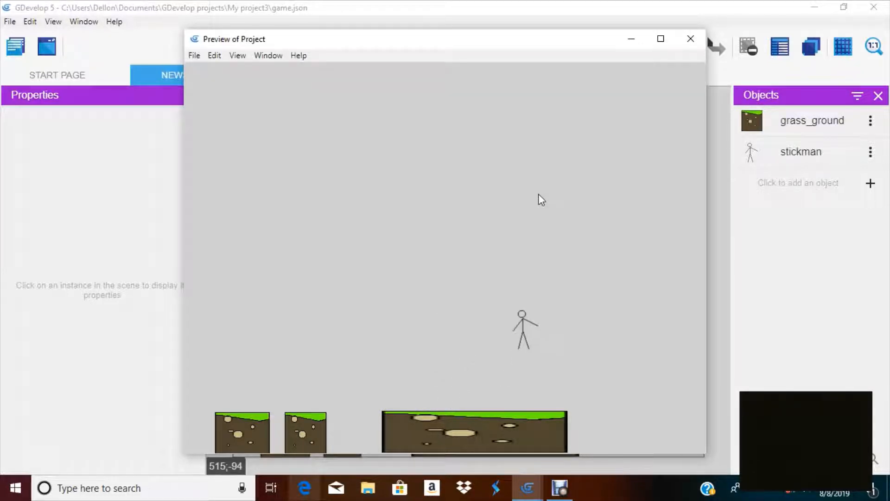
{"action": "key", "text": "Left"}
{"action": "key", "text": "space"}
{"action": "key", "text": "space"}
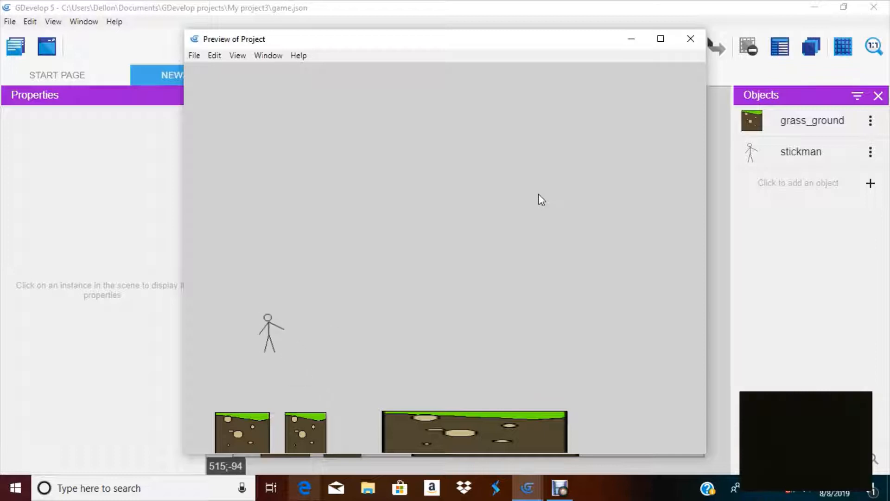
{"action": "key", "text": "space"}
{"action": "key", "text": "Right"}
{"action": "key", "text": "space"}
{"action": "key", "text": "space"}
{"action": "key", "text": "space"}
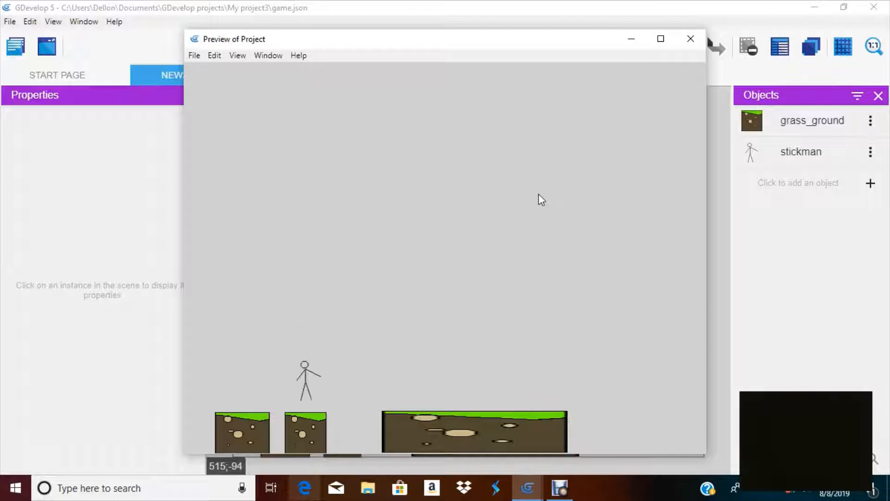
{"action": "key", "text": "Left"}
{"action": "key", "text": "space"}
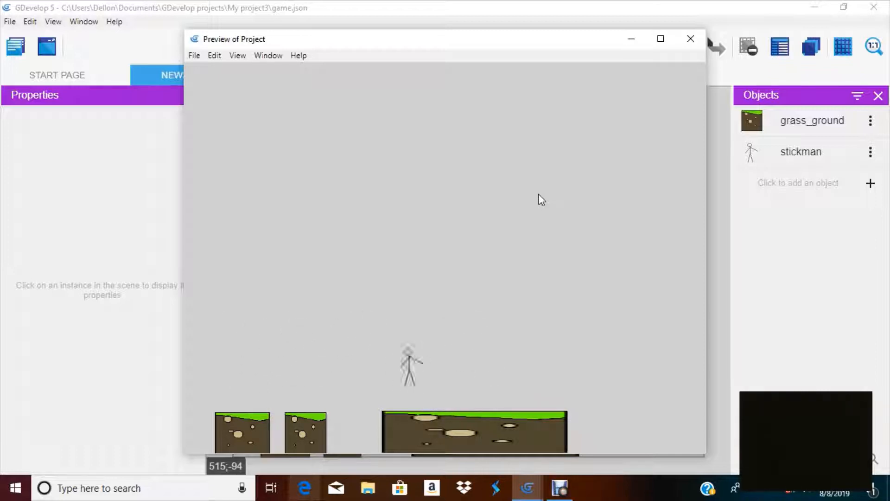
{"action": "key", "text": "space"}
{"action": "key", "text": "space"}
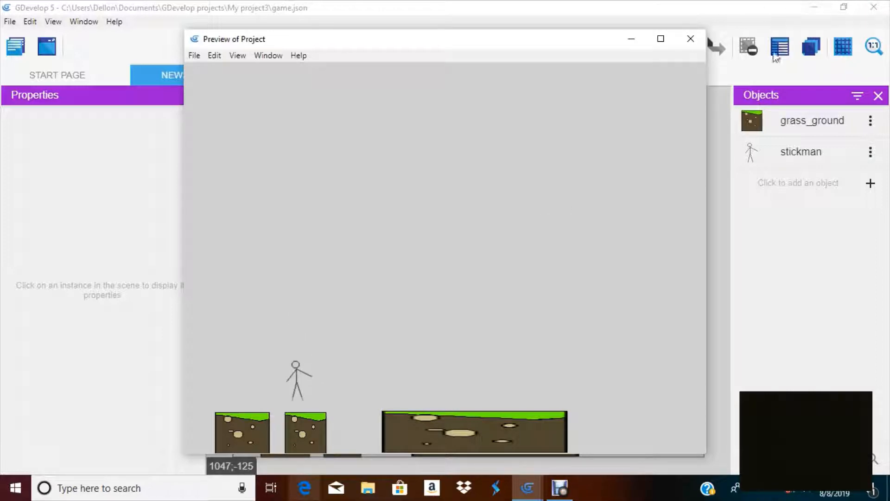
{"action": "left_click_drag", "start_coordinate": [708, 35], "coordinate": [706, 35]}
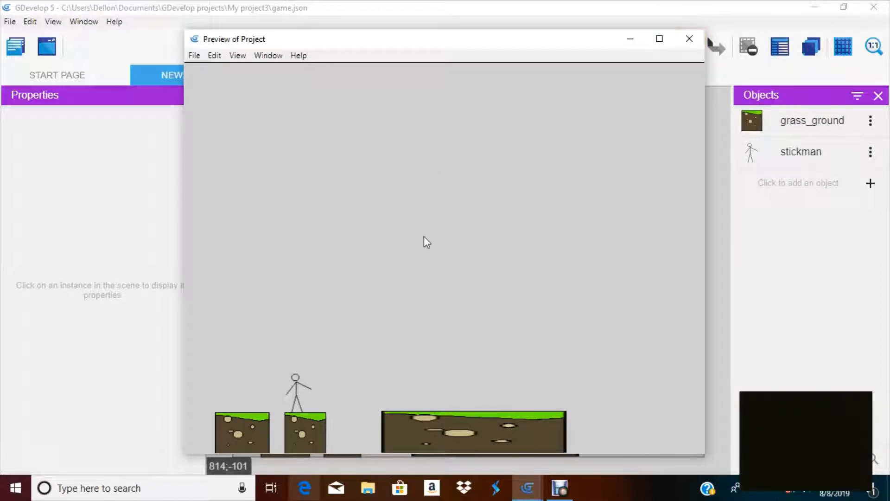
{"action": "key", "text": "Right"}
{"action": "key", "text": "space"}
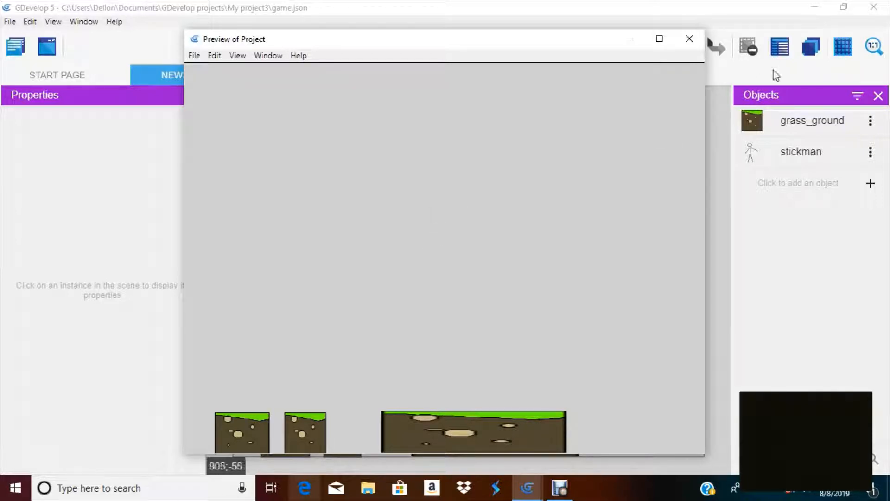
{"action": "left_click", "coordinate": [688, 38]}
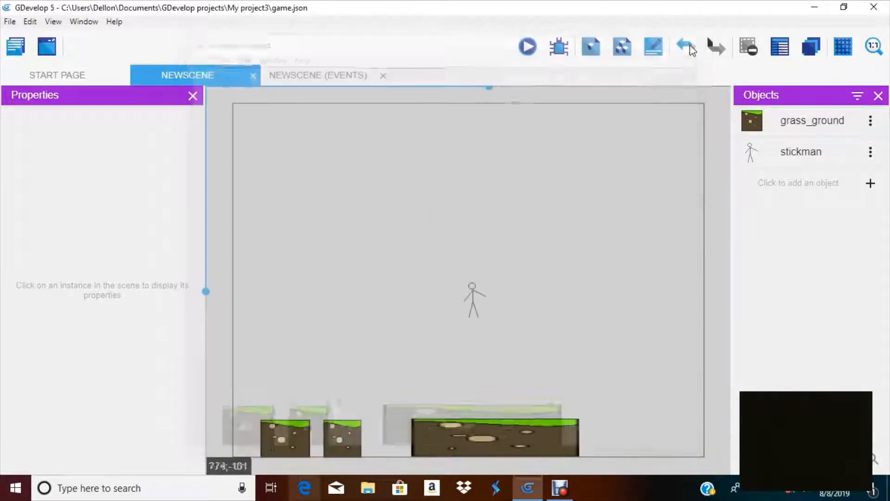
In the scene events, add an event group named player_movement
{"action": "left_click", "coordinate": [301, 77]}
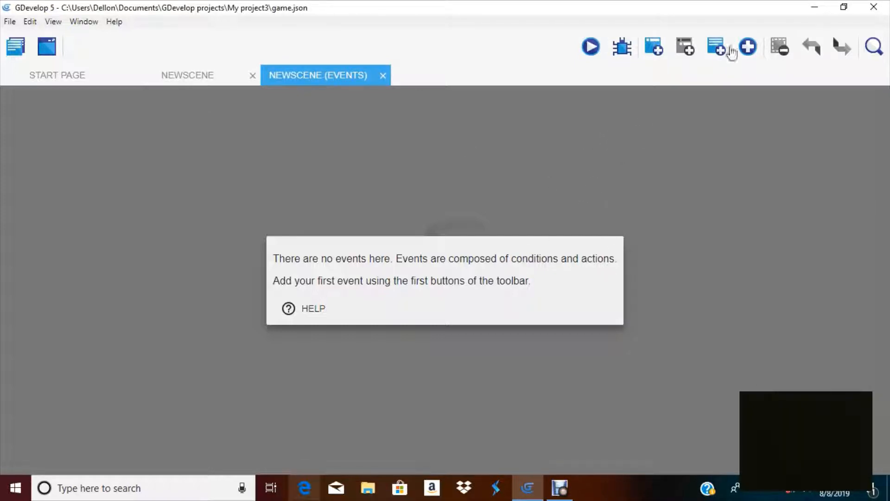
{"action": "left_click", "coordinate": [747, 47]}
{"action": "left_click", "coordinate": [741, 103]}
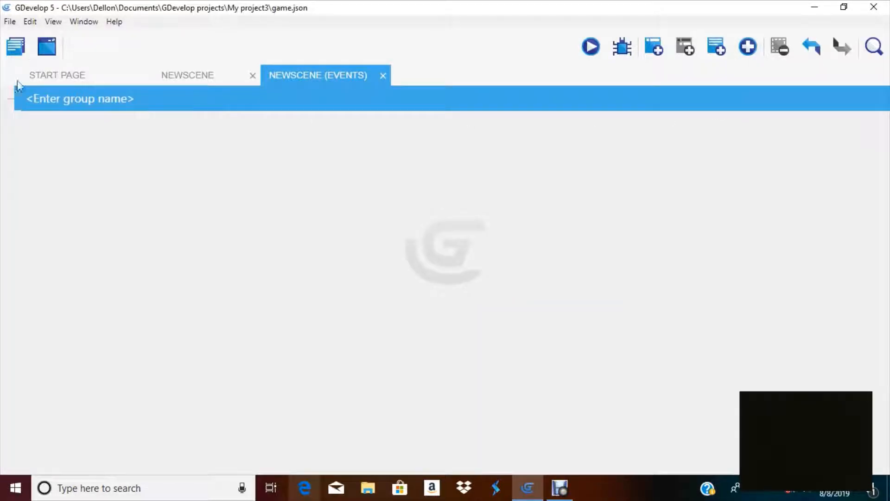
{"action": "left_click", "coordinate": [71, 96]}
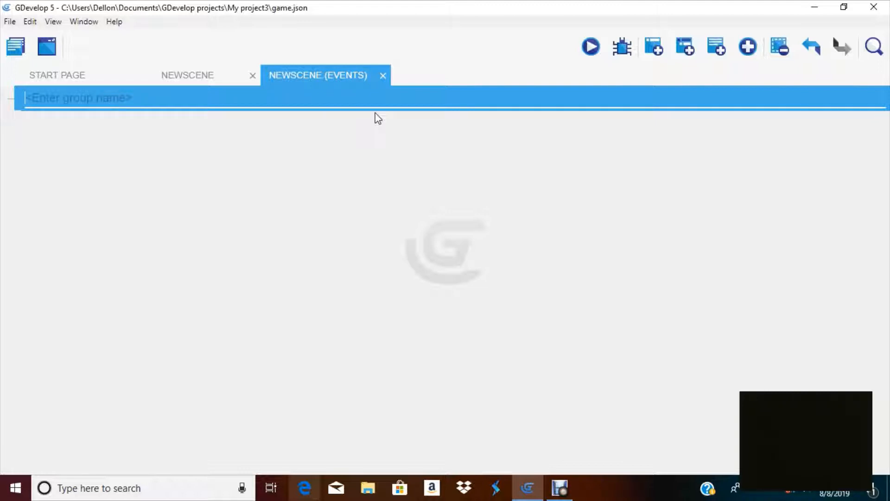
{"action": "type", "text": "movement"}
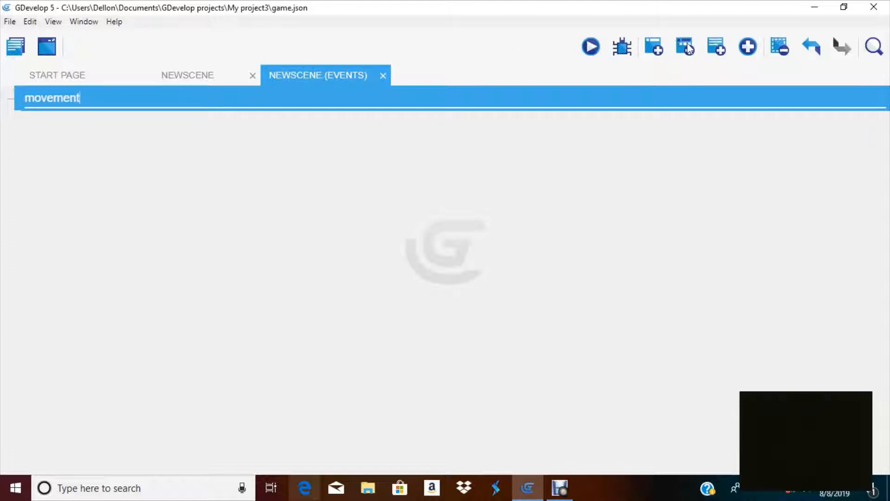
{"action": "key", "text": "BackSpace"}
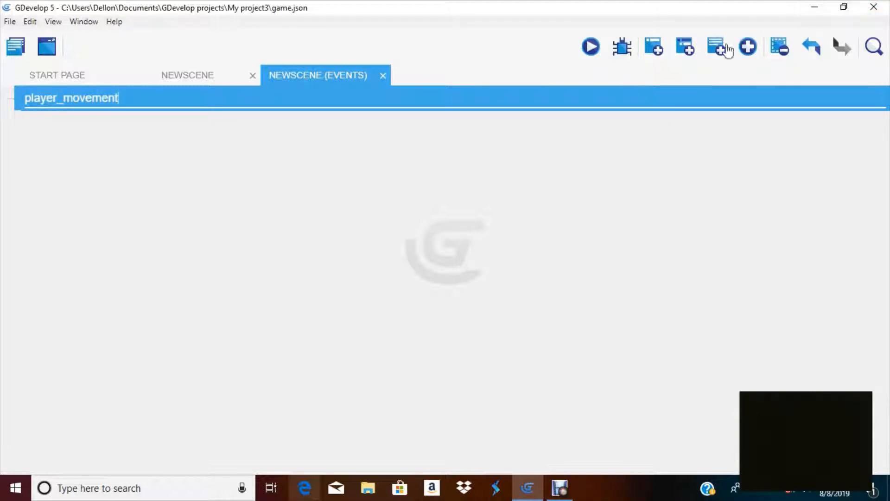
Add an event to the group with the Platform Behavior condition stickman is moving
{"action": "left_click", "coordinate": [692, 44]}
{"action": "left_click", "coordinate": [690, 43]}
{"action": "left_click", "coordinate": [689, 43]}
{"action": "left_click", "coordinate": [689, 43]}
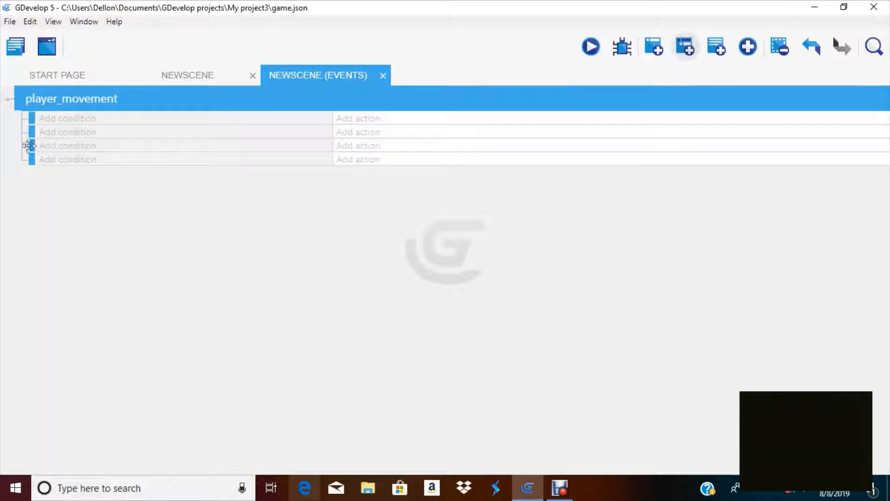
{"action": "left_click", "coordinate": [64, 120]}
{"action": "scroll", "coordinate": [70, 195], "scroll_direction": "down", "scroll_amount": 4}
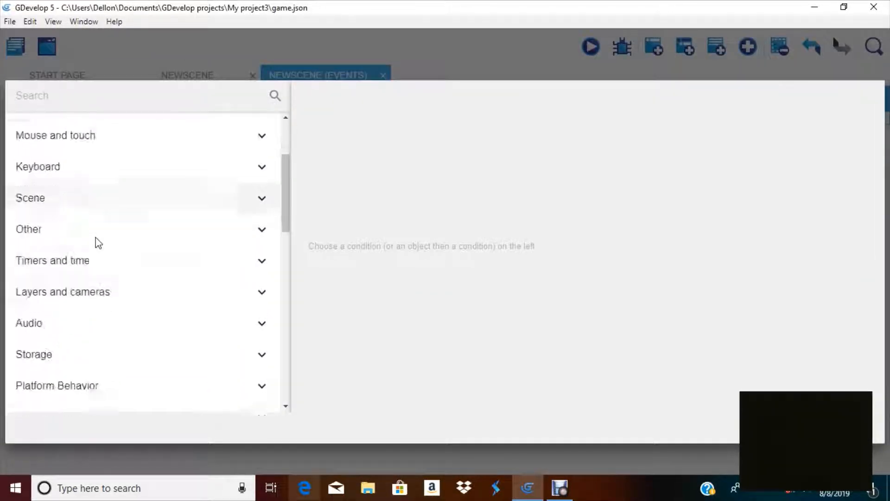
{"action": "left_click", "coordinate": [99, 376]}
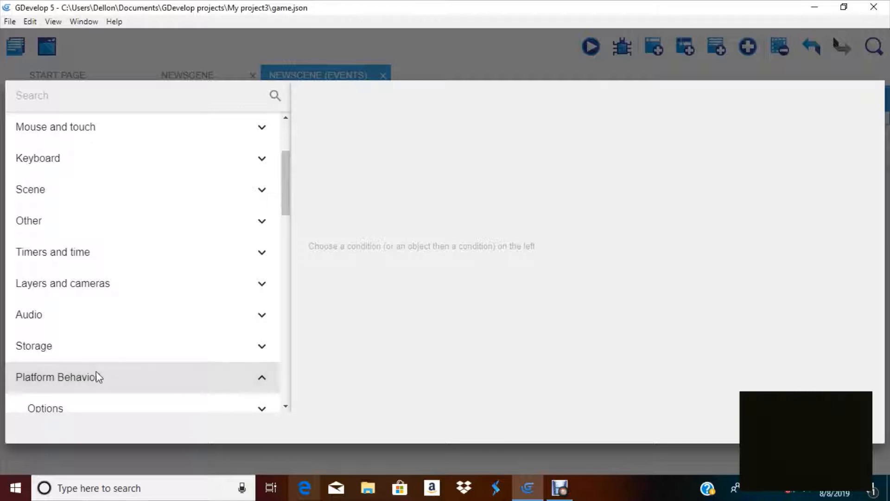
{"action": "left_click", "coordinate": [95, 374]}
{"action": "left_click", "coordinate": [94, 374]}
{"action": "scroll", "coordinate": [108, 370], "scroll_direction": "down", "scroll_amount": 2}
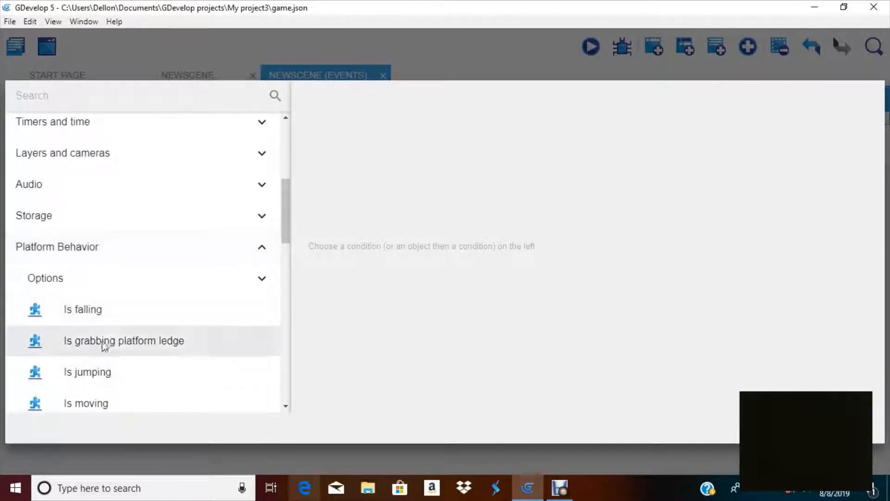
{"action": "scroll", "coordinate": [100, 380], "scroll_direction": "down", "scroll_amount": 2}
{"action": "left_click", "coordinate": [100, 338]}
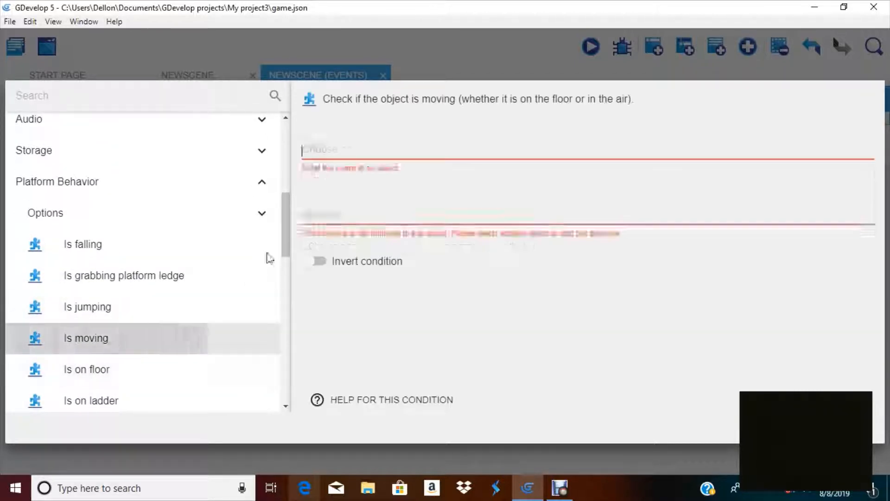
{"action": "left_click", "coordinate": [340, 213]}
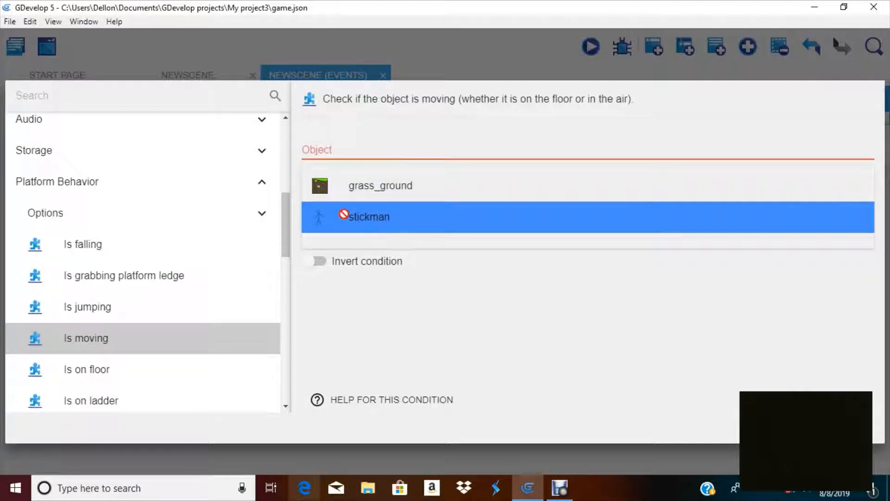
{"action": "left_click", "coordinate": [875, 427]}
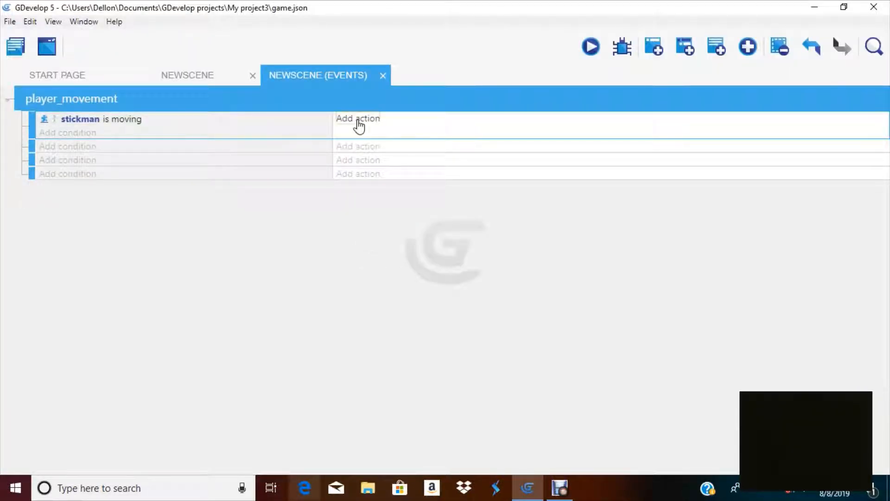
Add an action changing the stickman's animation by name to "walk"
{"action": "left_click", "coordinate": [357, 123]}
{"action": "left_click", "coordinate": [64, 164]}
{"action": "left_click", "coordinate": [82, 197]}
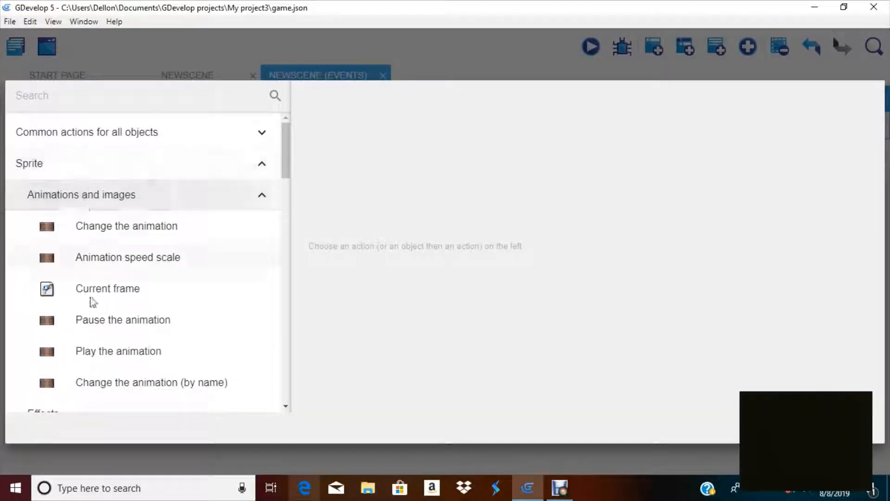
{"action": "left_click", "coordinate": [100, 383]}
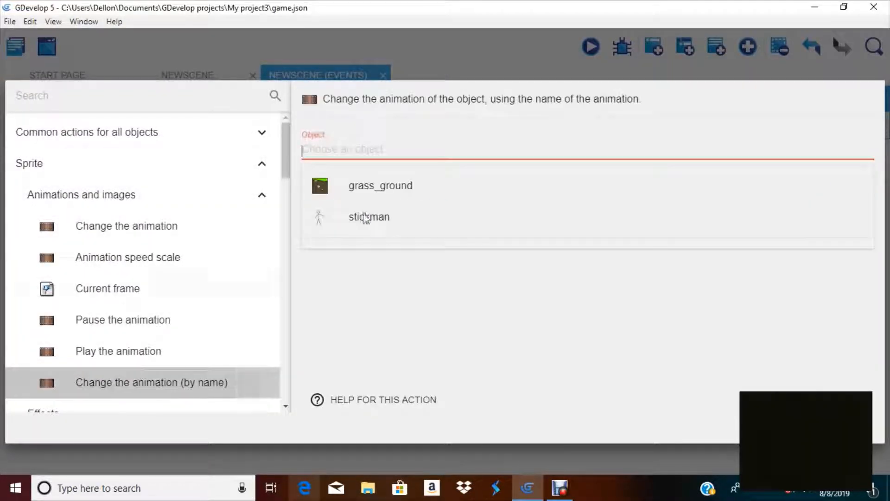
{"action": "left_click", "coordinate": [389, 276]}
{"action": "left_click", "coordinate": [346, 151]}
{"action": "left_click", "coordinate": [386, 253]}
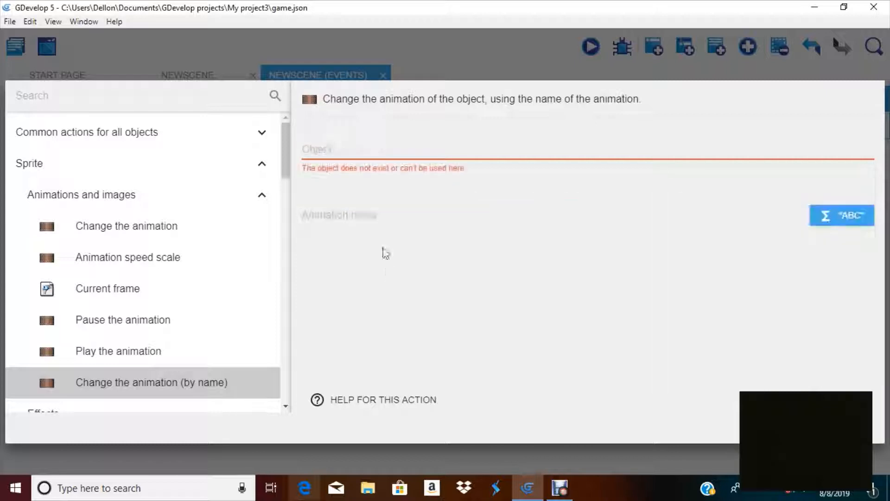
{"action": "left_click", "coordinate": [360, 217]}
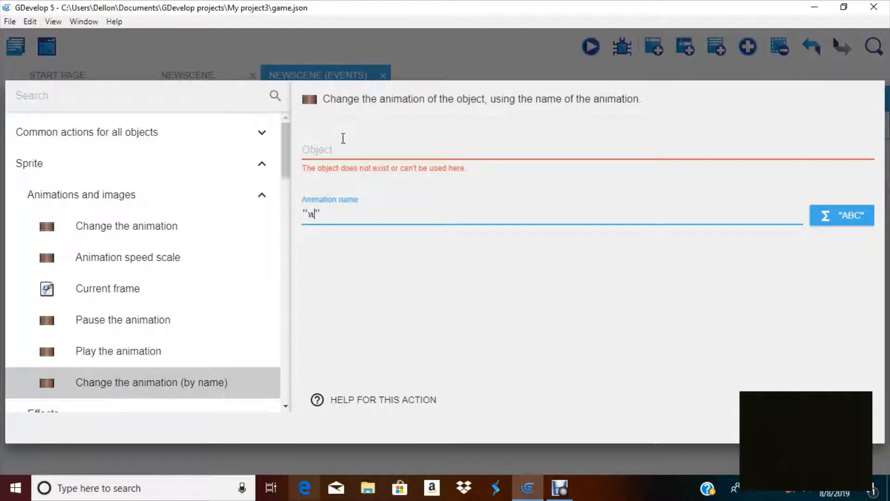
{"action": "left_click", "coordinate": [354, 157]}
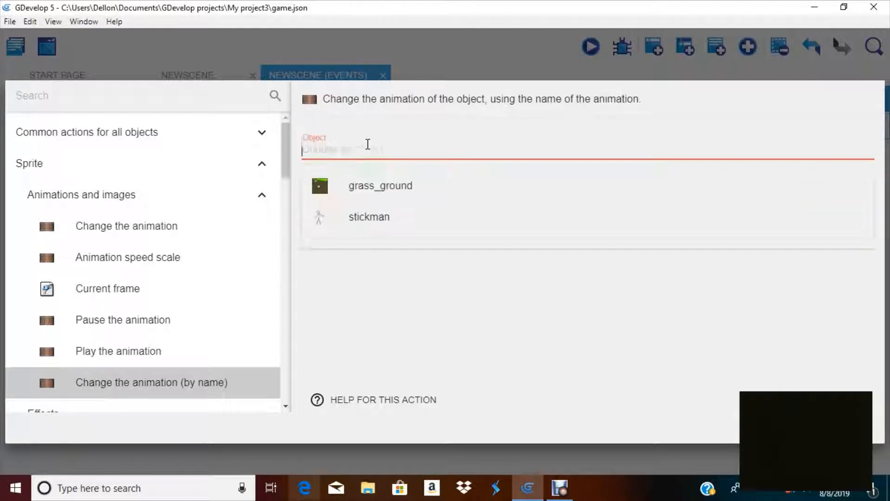
{"action": "left_click", "coordinate": [363, 216]}
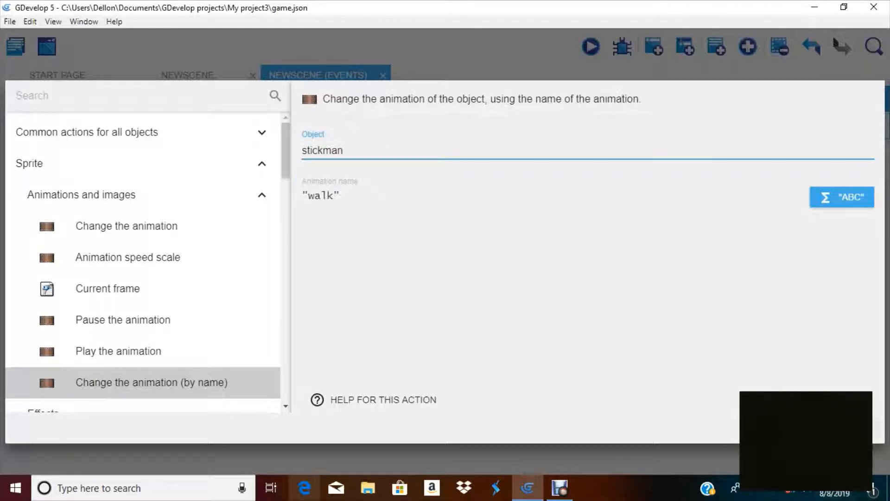
{"action": "left_click", "coordinate": [852, 428]}
Reopen the stickman object to check the walk animation's name, apply, and run a scene preview
{"action": "left_click", "coordinate": [242, 77]}
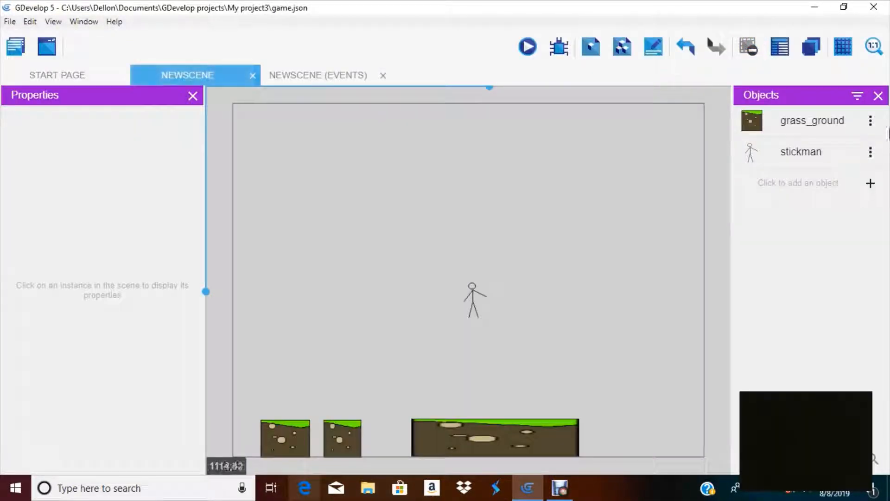
{"action": "left_click", "coordinate": [871, 152]}
{"action": "left_click", "coordinate": [850, 181]}
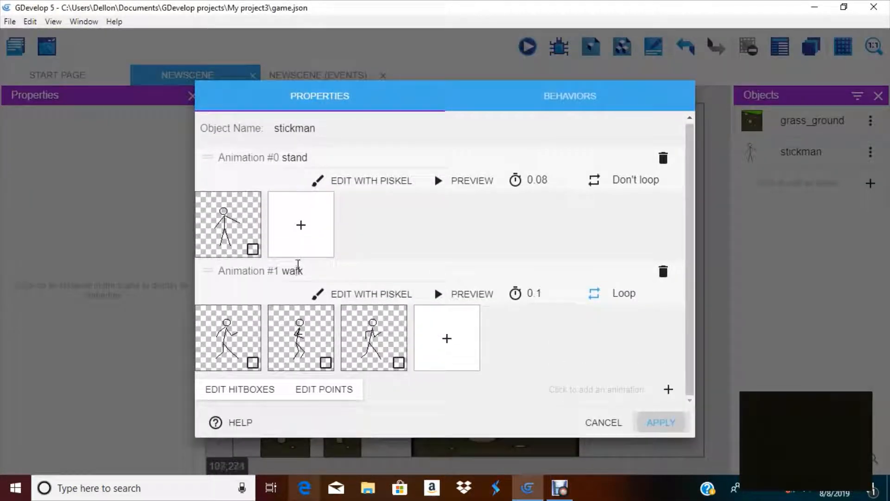
{"action": "left_click", "coordinate": [340, 271]}
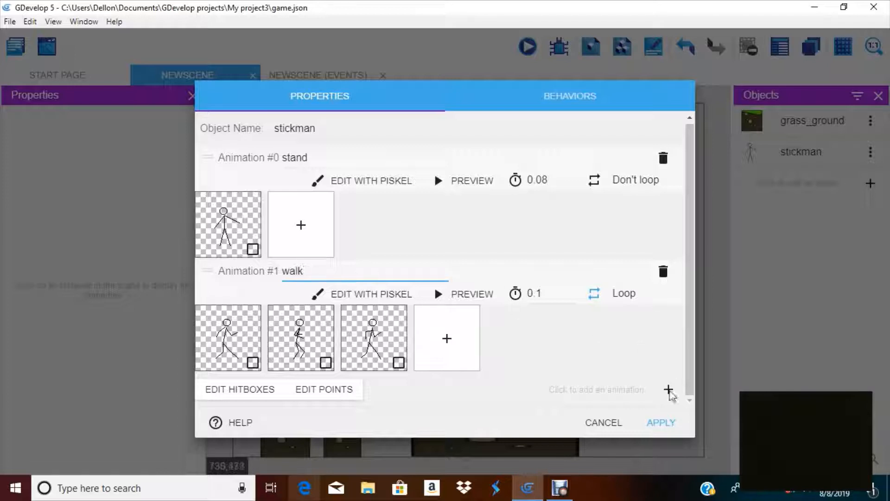
{"action": "left_click", "coordinate": [672, 423]}
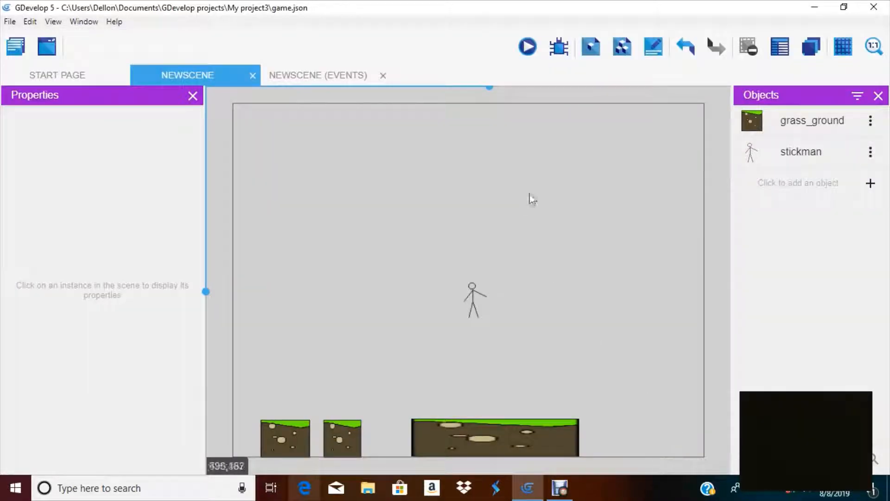
{"action": "left_click", "coordinate": [528, 46]}
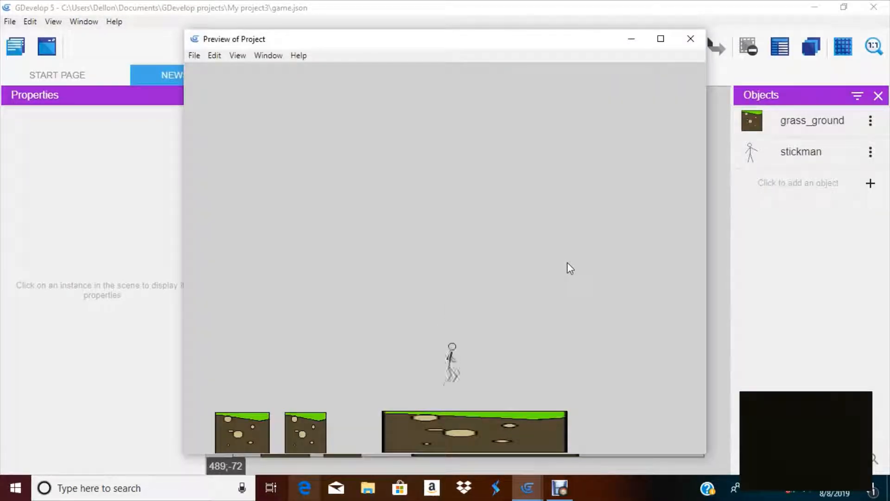
Test the stickman's walking and jumping in the running preview, then close the preview window
{"action": "key", "text": "Right"}
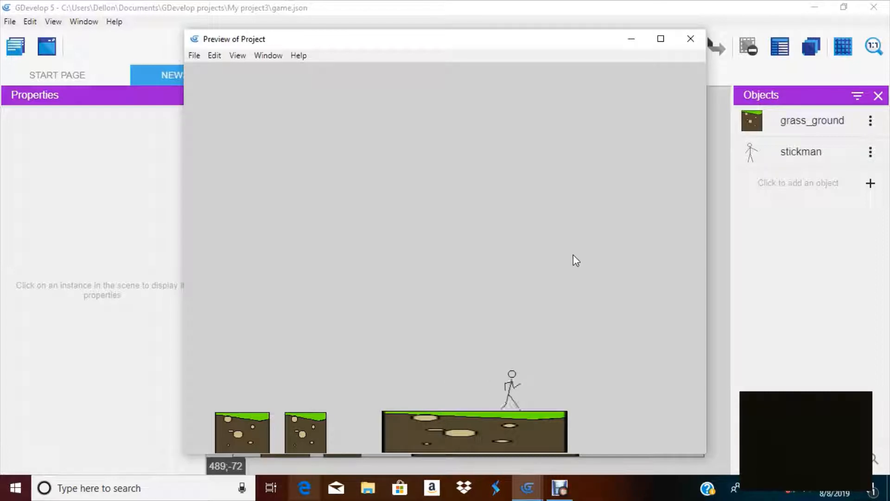
{"action": "key", "text": "Left"}
{"action": "key", "text": "Right"}
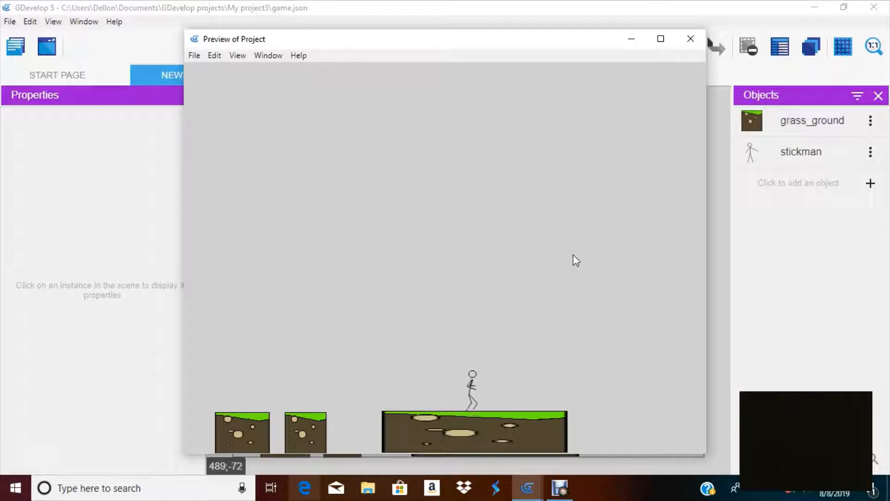
{"action": "key", "text": "space"}
{"action": "key", "text": "Left"}
{"action": "key", "text": "space"}
{"action": "key", "text": "Right"}
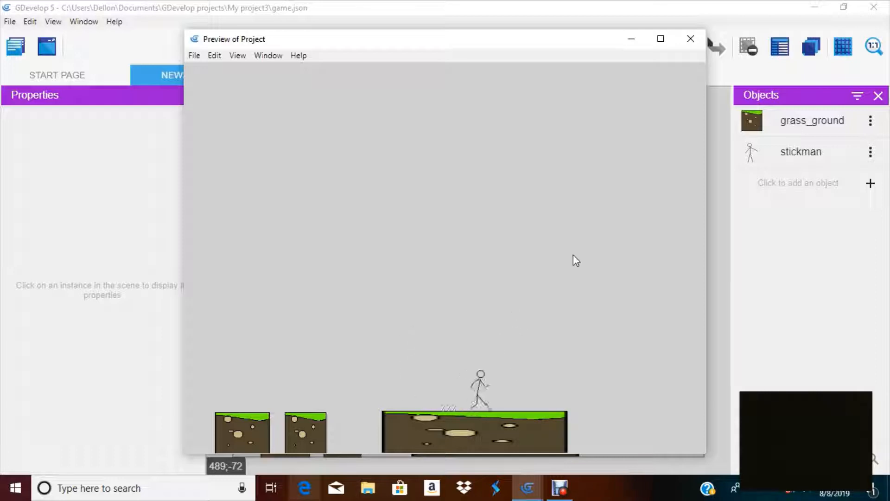
{"action": "key", "text": "Left"}
{"action": "key", "text": "space"}
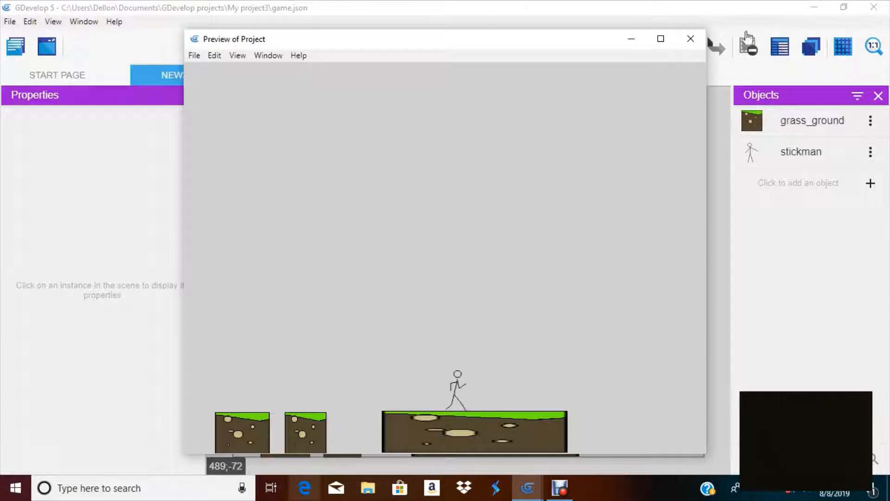
{"action": "left_click", "coordinate": [691, 39]}
Copy the stickman is moving condition into the next empty event of the player_movement group
{"action": "left_click", "coordinate": [325, 77]}
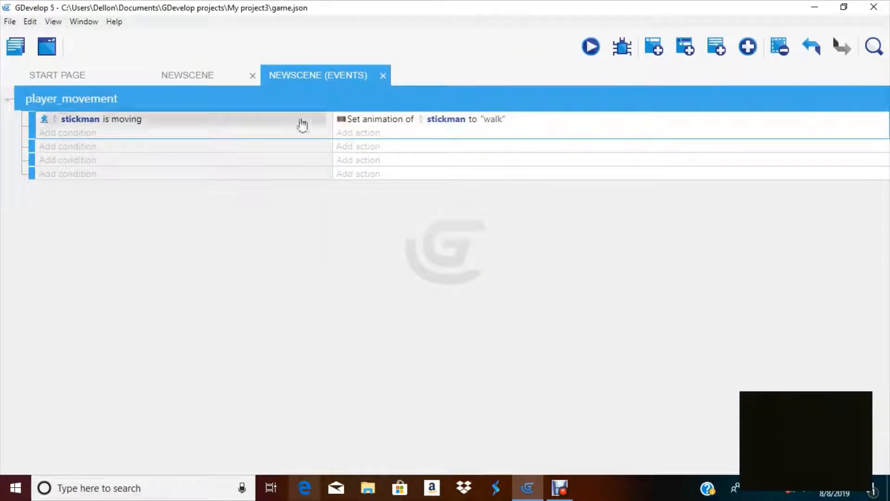
{"action": "right_click", "coordinate": [107, 119]}
{"action": "left_click", "coordinate": [132, 124]}
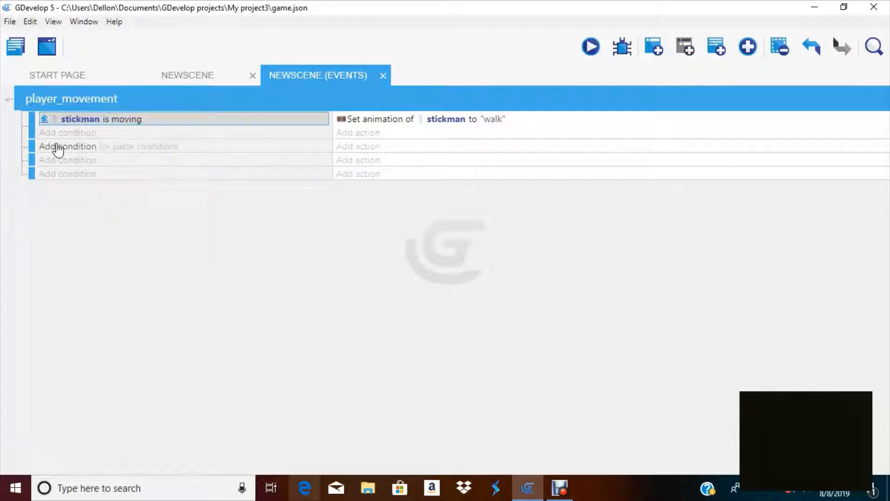
{"action": "right_click", "coordinate": [77, 147]}
{"action": "left_click", "coordinate": [103, 154]}
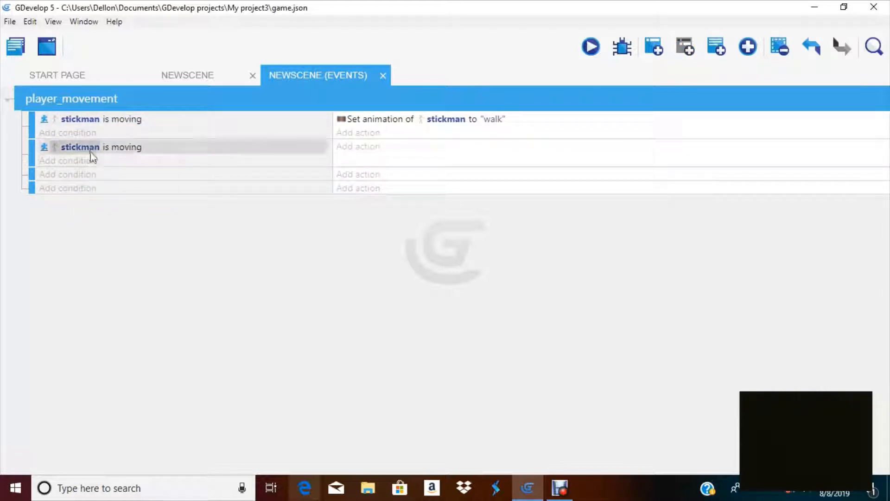
Invert the pasted stickman is moving condition
{"action": "double_click", "coordinate": [107, 151]}
{"action": "left_click", "coordinate": [314, 224]}
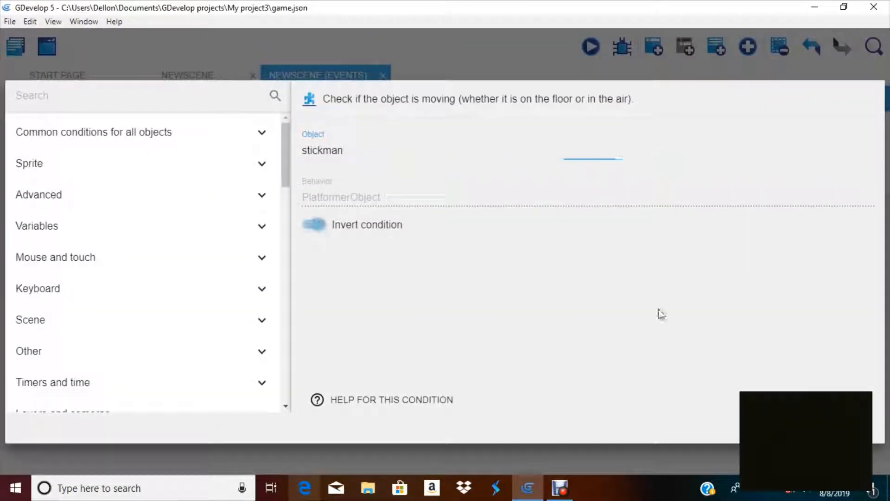
{"action": "left_click", "coordinate": [852, 427]}
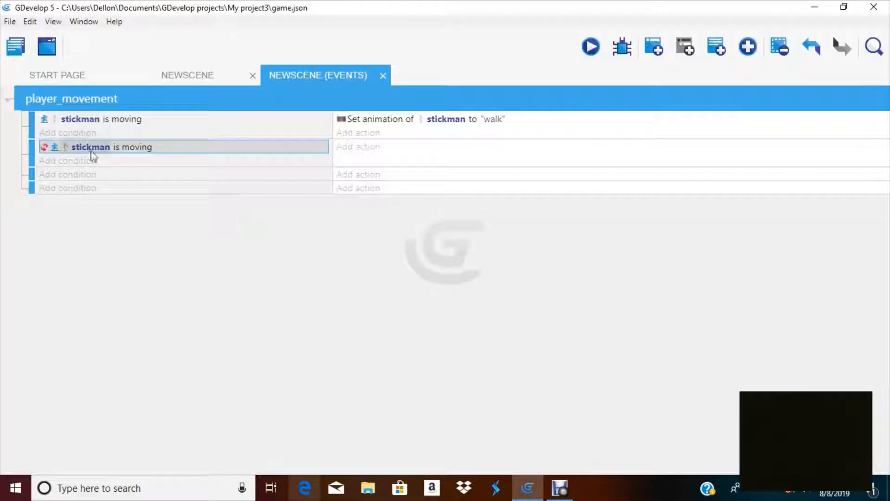
{"action": "double_click", "coordinate": [51, 151]}
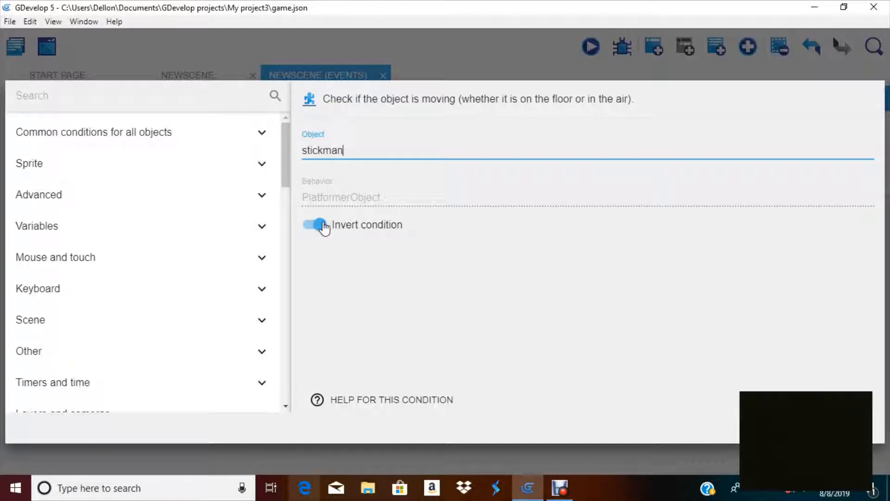
{"action": "left_click", "coordinate": [854, 427]}
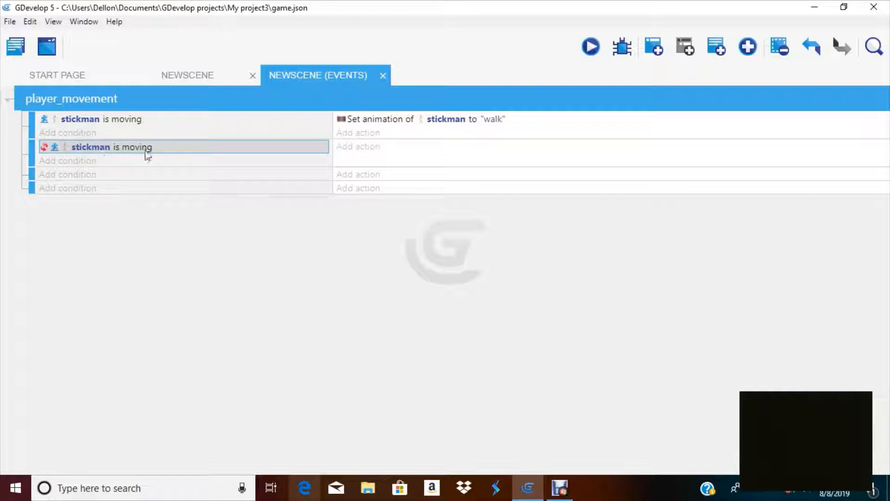
Add an action to the inverted event changing the stickman's animation by name to "stand"
{"action": "left_click", "coordinate": [362, 153]}
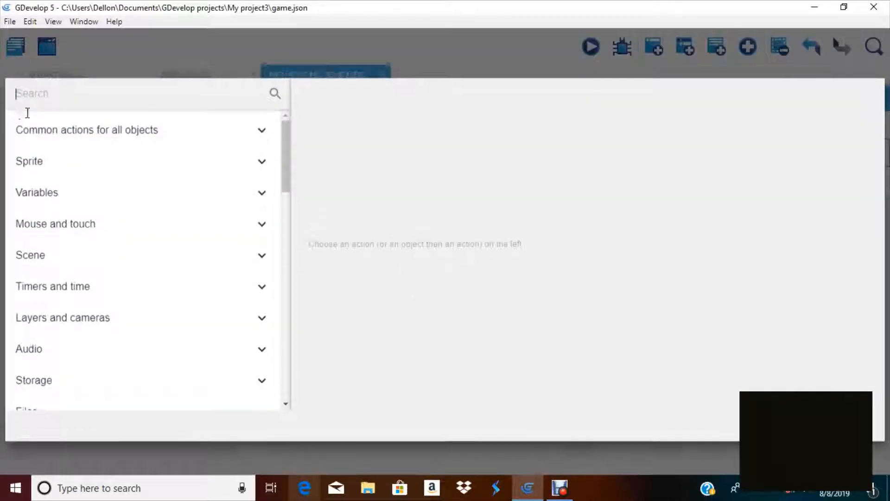
{"action": "left_click", "coordinate": [31, 167]}
{"action": "left_click", "coordinate": [67, 202]}
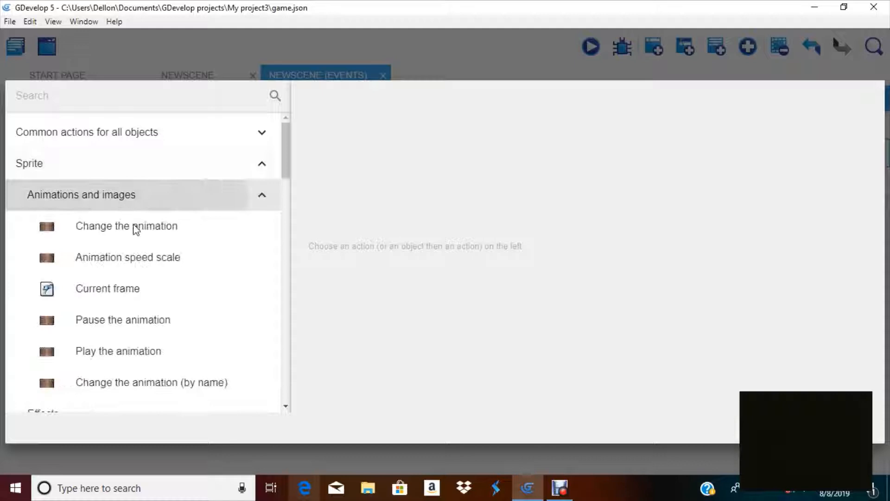
{"action": "left_click", "coordinate": [140, 383]}
{"action": "left_click", "coordinate": [389, 214]}
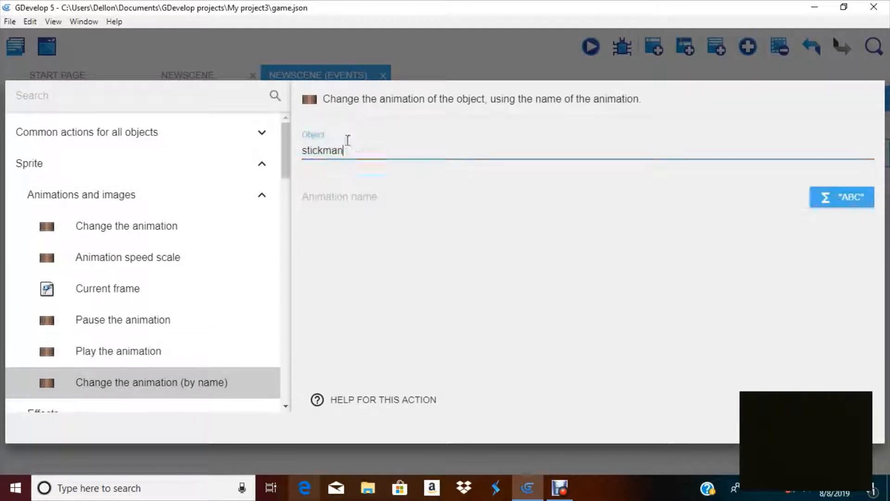
{"action": "left_click", "coordinate": [324, 196]}
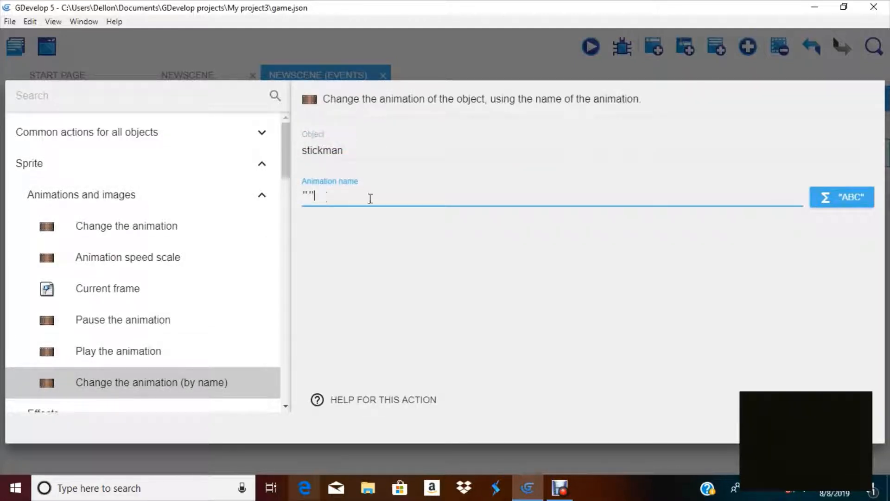
{"action": "type", "text": "\"stand"}
{"action": "right_click", "coordinate": [880, 490]}
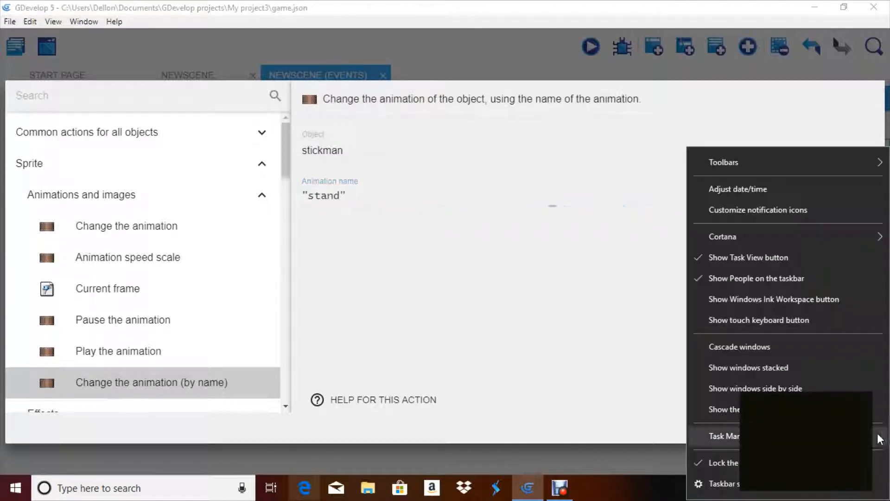
{"action": "left_click", "coordinate": [557, 331]}
{"action": "key", "text": "Return"}
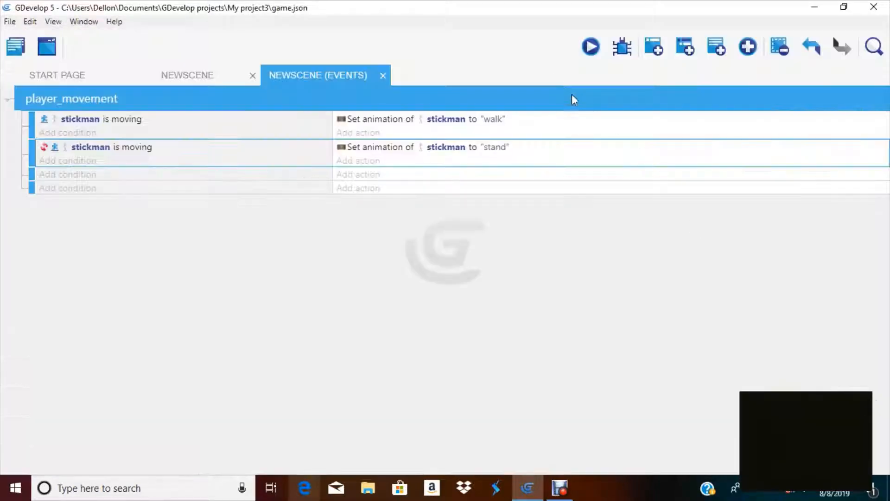
Preview the scene, move the stickman back and forth to check the stand and walk animations, then close the preview
{"action": "left_click", "coordinate": [596, 44]}
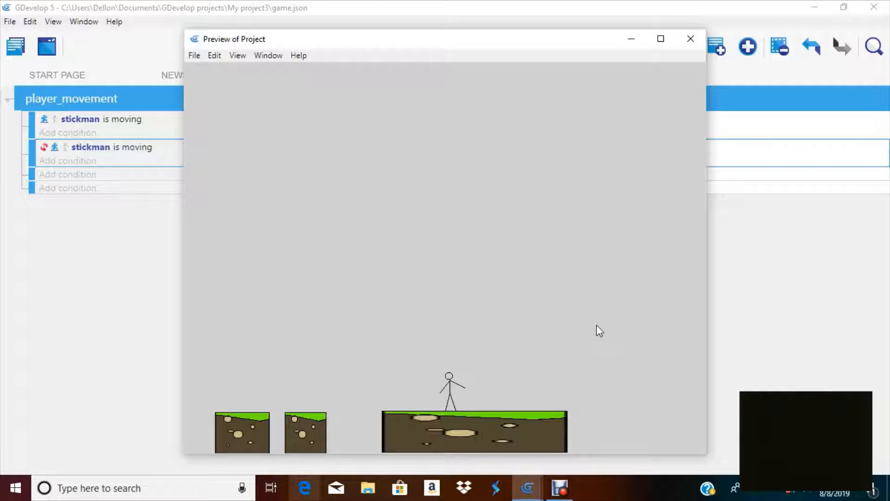
{"action": "key", "text": "Right"}
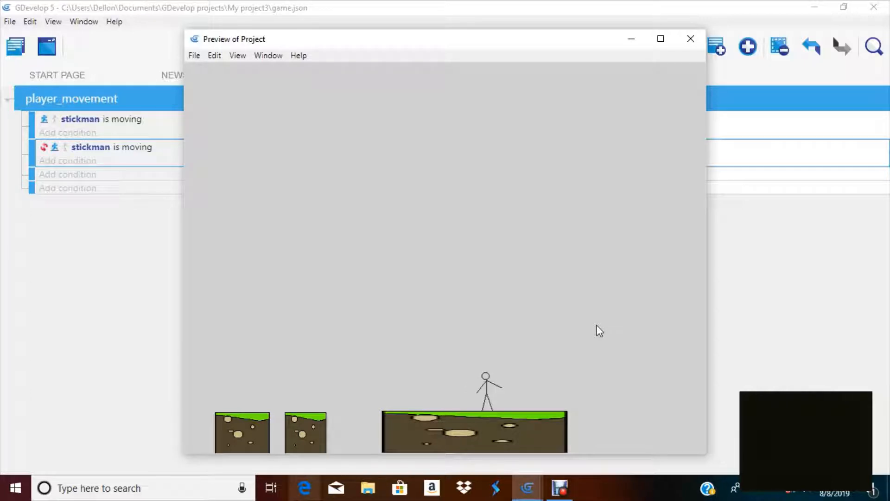
{"action": "key", "text": "Right"}
{"action": "key", "text": "Left"}
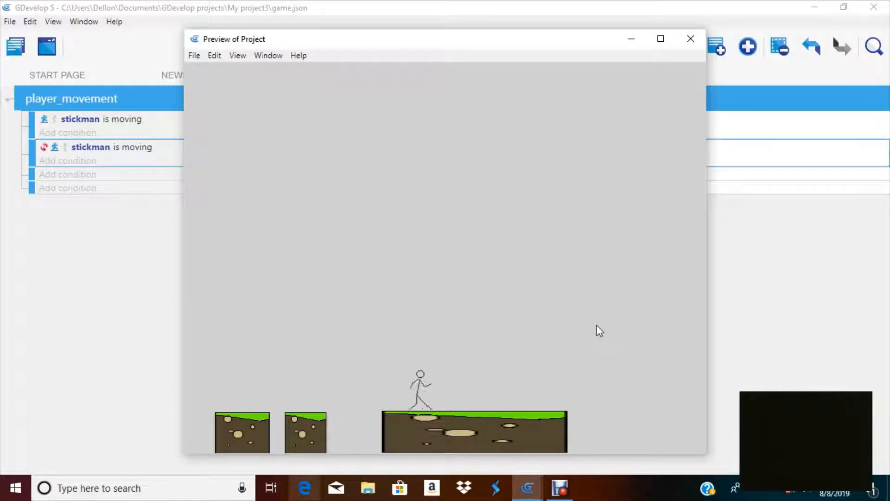
{"action": "key", "text": "Right"}
{"action": "key", "text": "Left"}
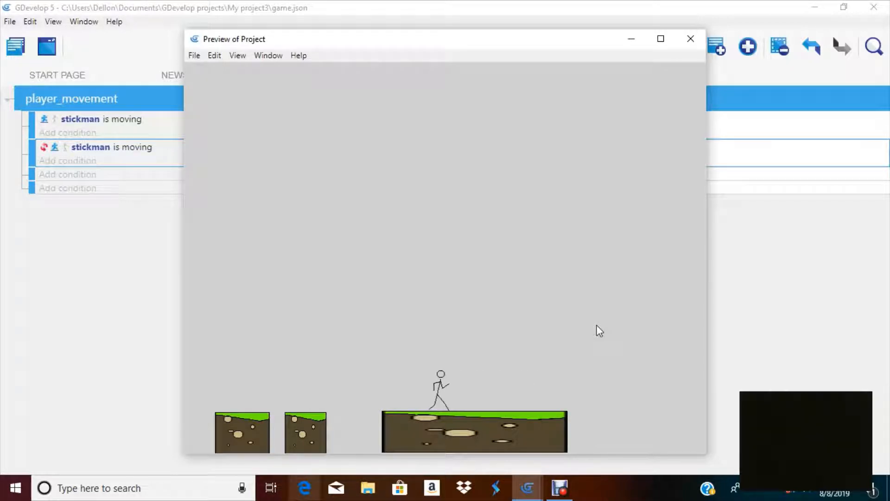
{"action": "key", "text": "Left"}
{"action": "key", "text": "Right"}
{"action": "key", "text": "Left"}
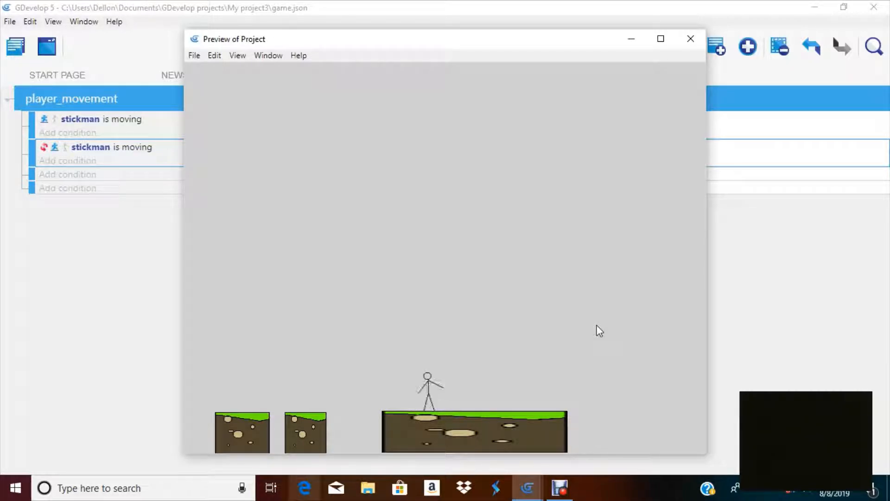
{"action": "key", "text": "Right"}
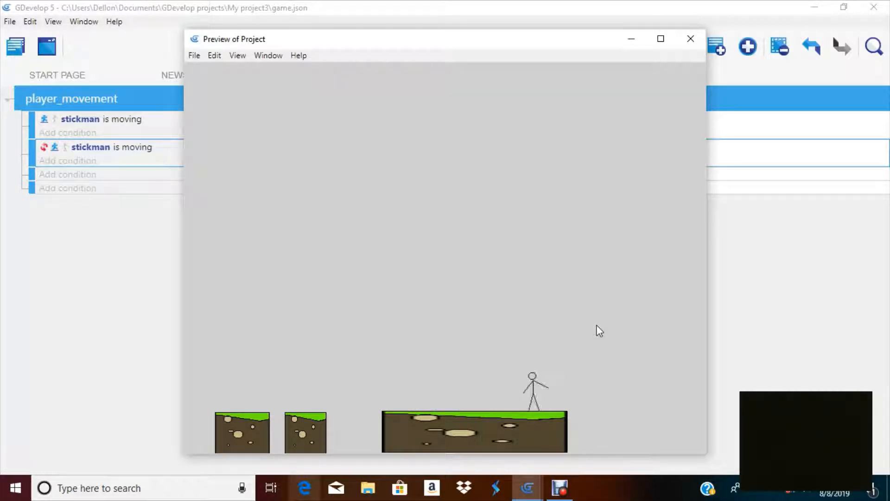
{"action": "key", "text": "Left"}
{"action": "key", "text": "Right"}
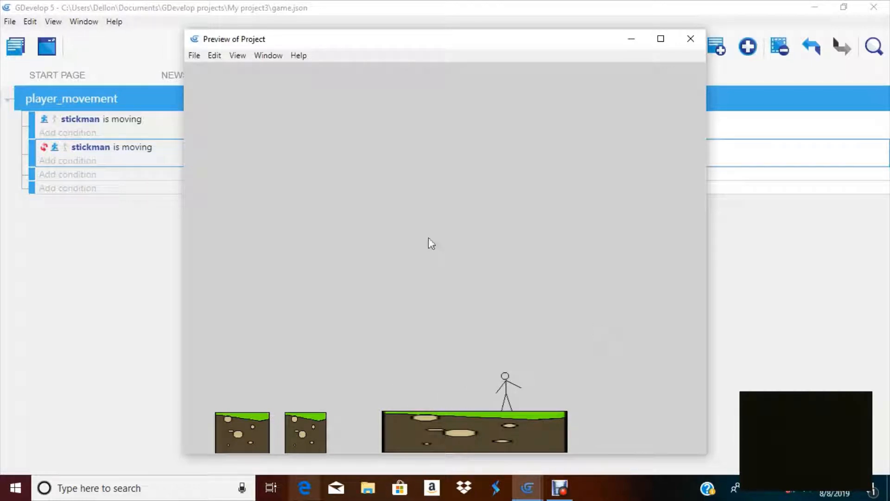
{"action": "left_click", "coordinate": [690, 38]}
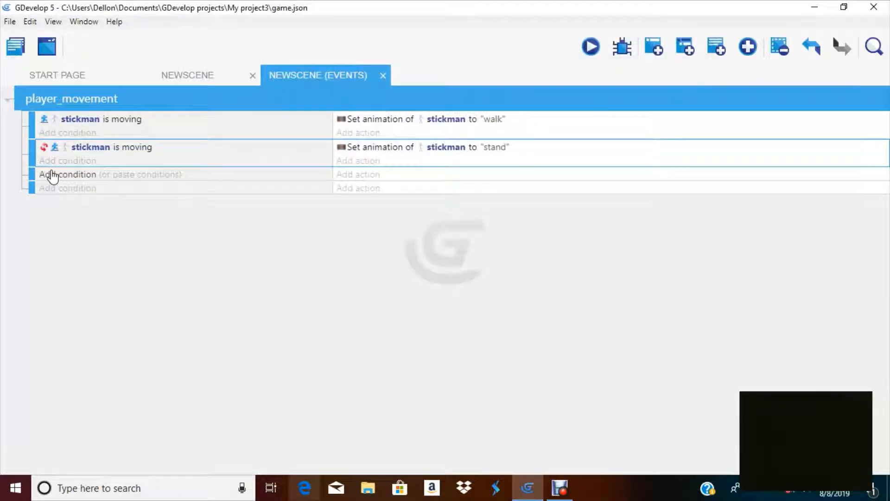
Add a Key pressed condition for the a key to the next empty event
{"action": "left_click", "coordinate": [52, 176]}
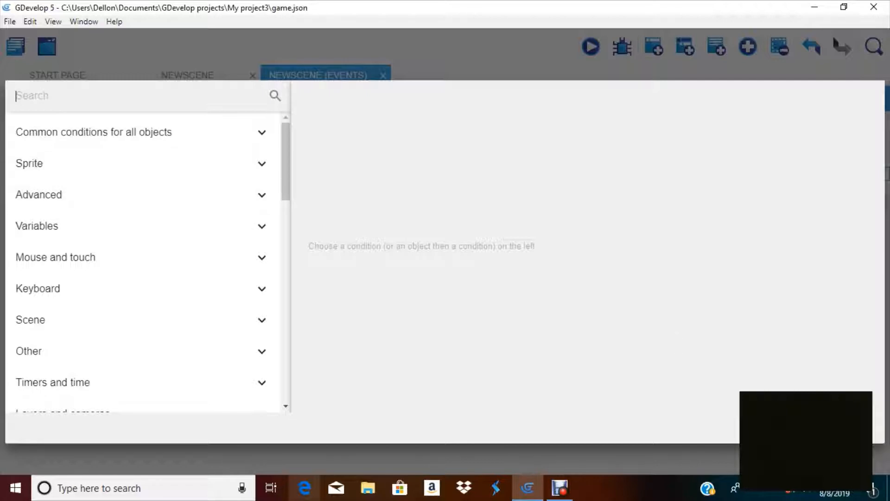
{"action": "left_click", "coordinate": [112, 131]}
{"action": "left_click", "coordinate": [112, 131]}
{"action": "left_click", "coordinate": [52, 143]}
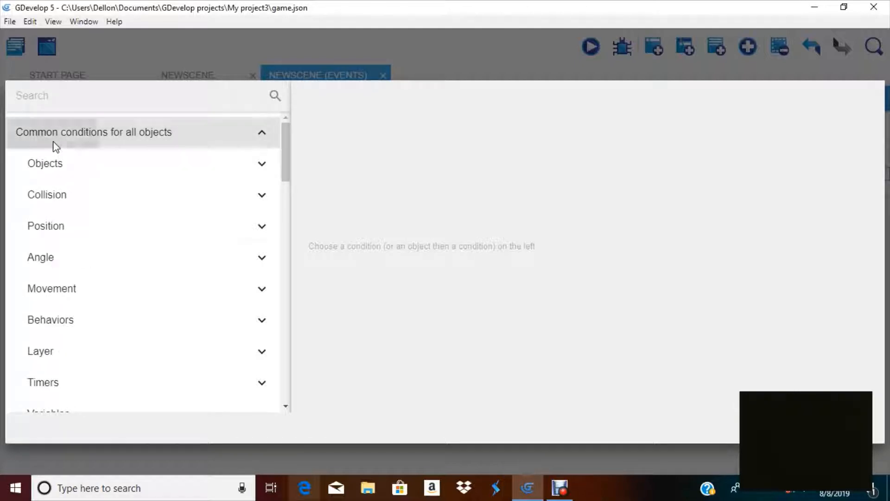
{"action": "left_click", "coordinate": [52, 142]}
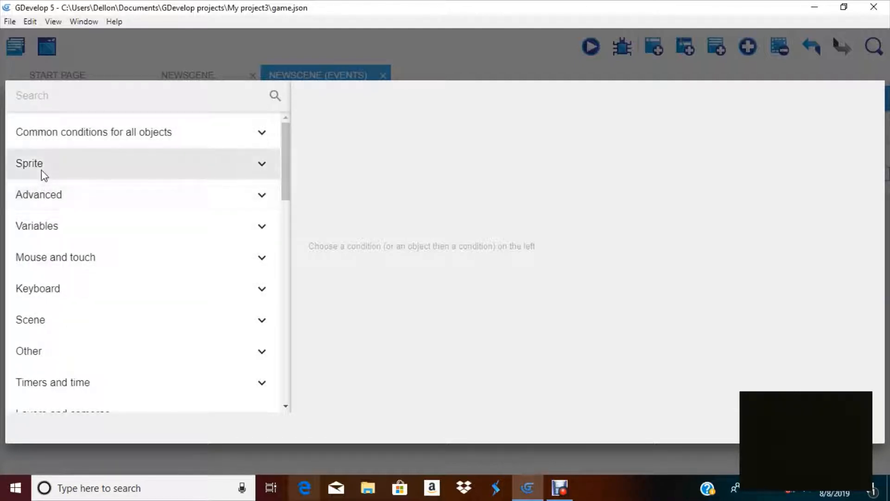
{"action": "left_click", "coordinate": [46, 200]}
{"action": "left_click", "coordinate": [45, 198]}
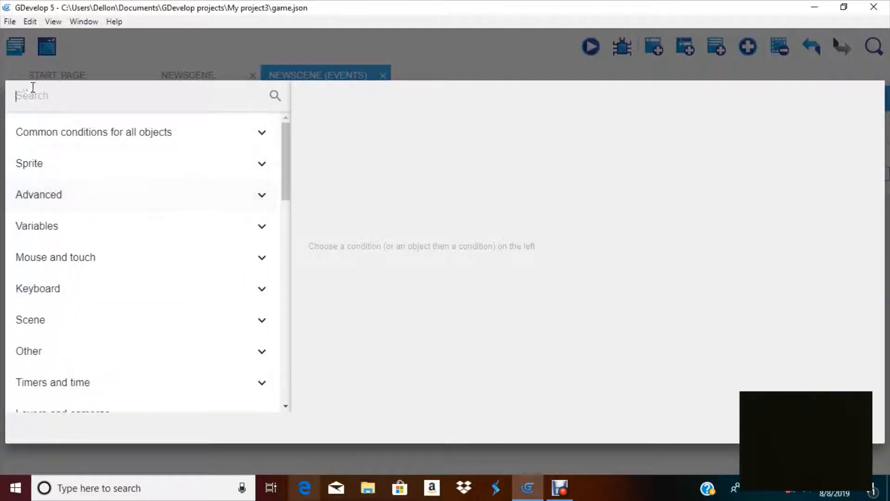
{"action": "left_click", "coordinate": [14, 81]}
{"action": "type", "text": "key"}
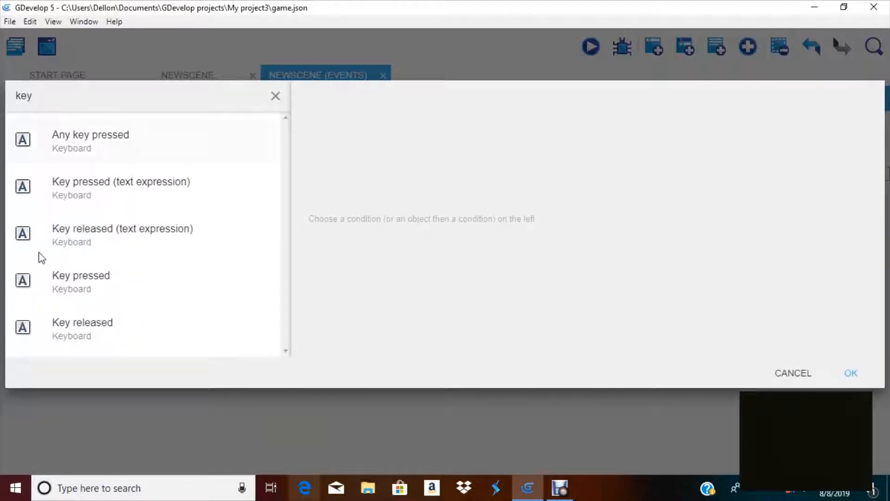
{"action": "left_click", "coordinate": [176, 268]}
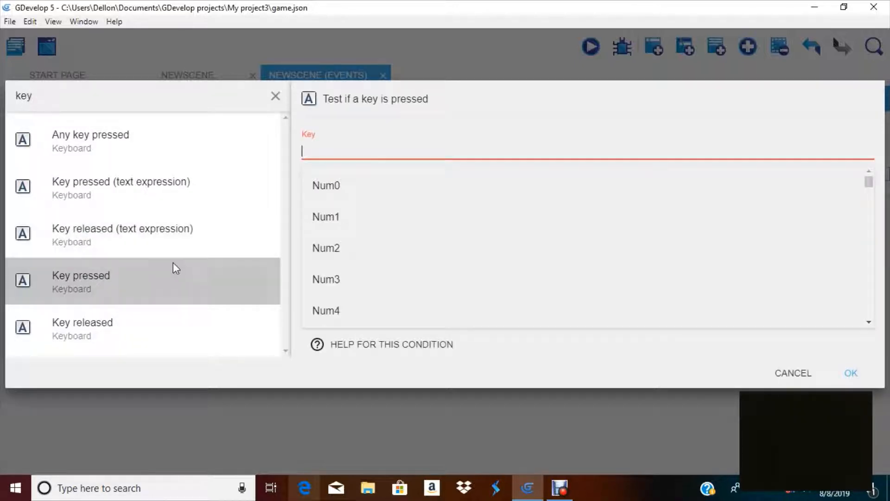
{"action": "type", "text": "a"}
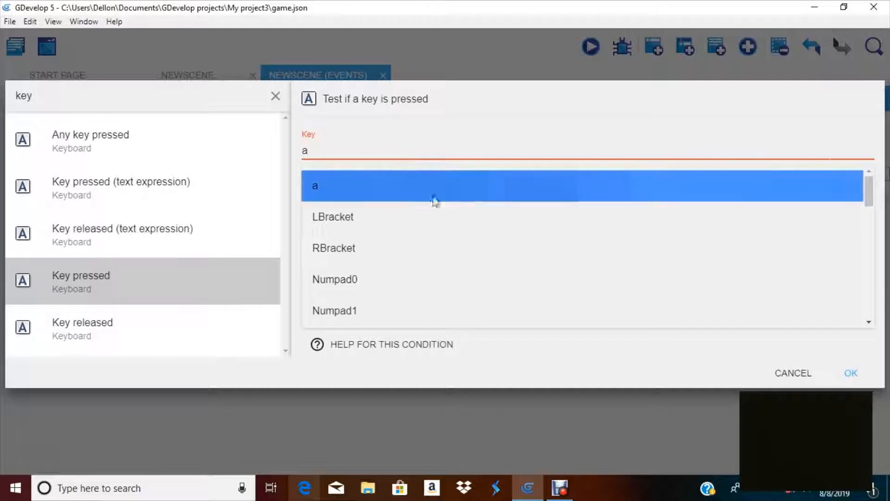
{"action": "left_click", "coordinate": [851, 373]}
{"action": "left_click", "coordinate": [851, 373]}
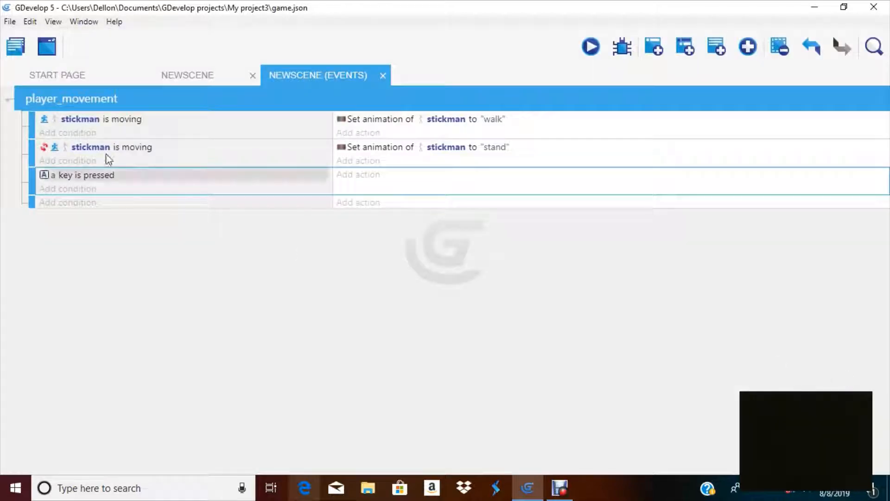
Copy the a key pressed condition into the following empty event
{"action": "right_click", "coordinate": [65, 174]}
{"action": "left_click", "coordinate": [111, 184]}
{"action": "right_click", "coordinate": [61, 202]}
{"action": "left_click", "coordinate": [85, 208]}
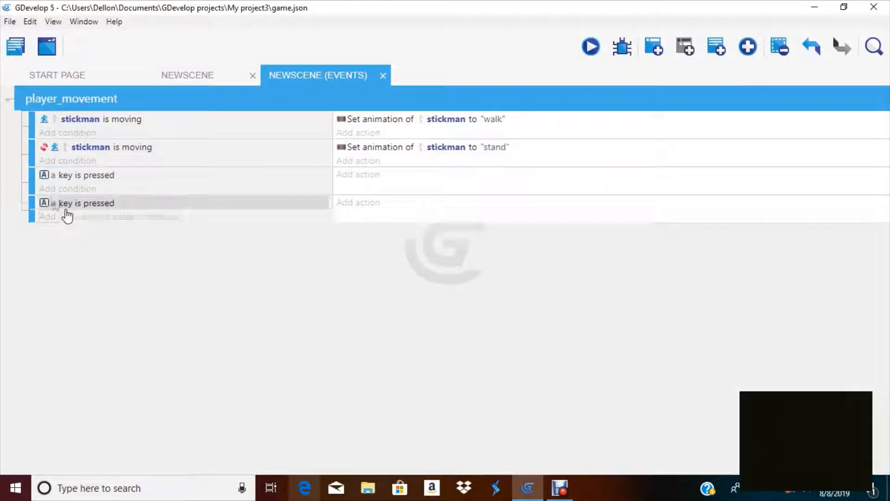
Set the key in the copied condition of the fourth event to d
{"action": "left_click", "coordinate": [53, 203]}
{"action": "left_click", "coordinate": [4, 244]}
{"action": "key", "text": "BackSpace"}
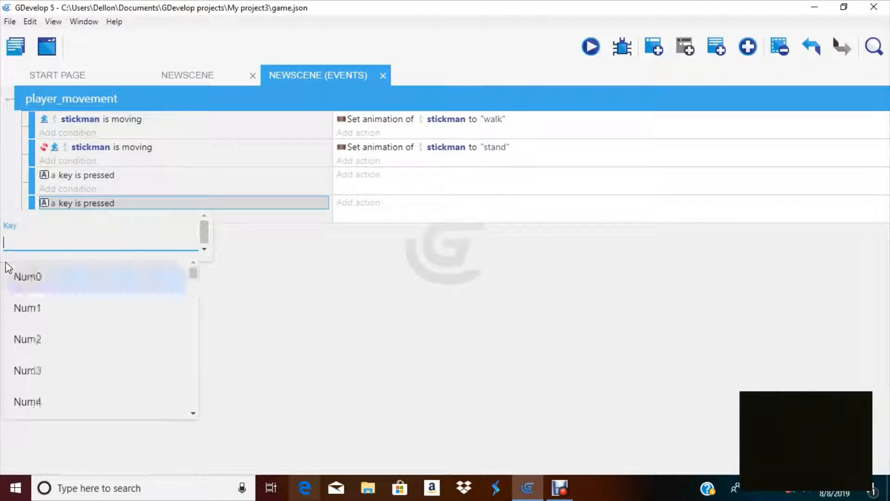
{"action": "type", "text": "d"}
{"action": "left_click", "coordinate": [342, 334]}
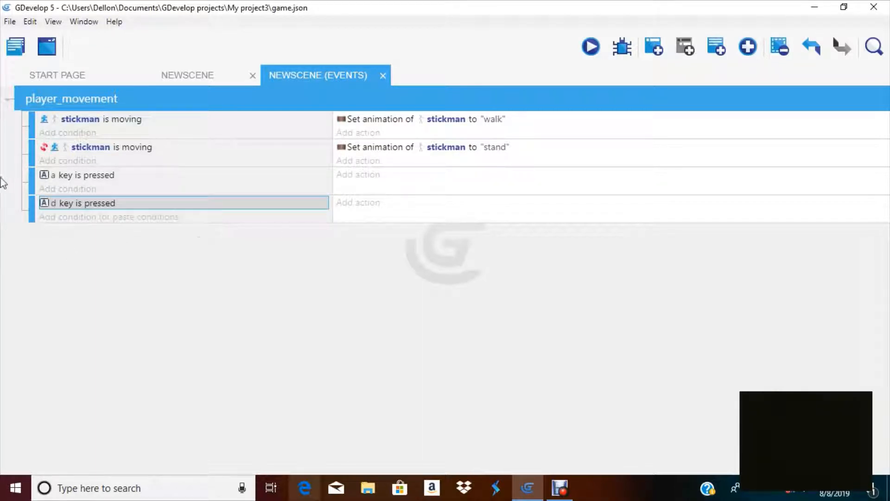
Add a Flip the object horizontally action for stickman to the a key event
{"action": "left_click", "coordinate": [347, 174]}
{"action": "left_click", "coordinate": [67, 137]}
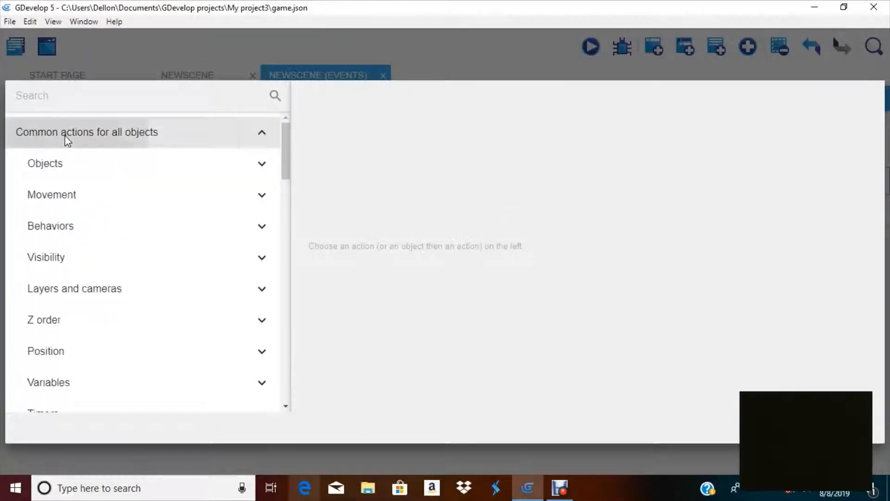
{"action": "left_click", "coordinate": [65, 135]}
{"action": "left_click", "coordinate": [65, 163]}
{"action": "left_click", "coordinate": [87, 228]}
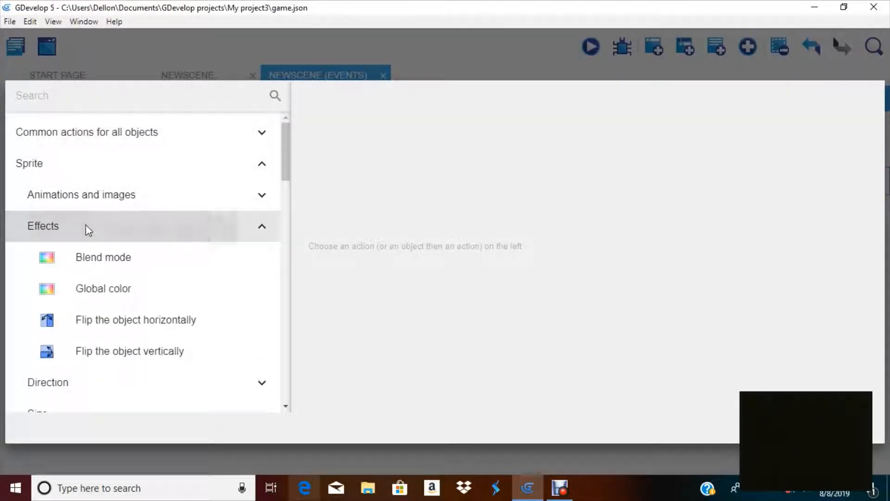
{"action": "left_click", "coordinate": [145, 322]}
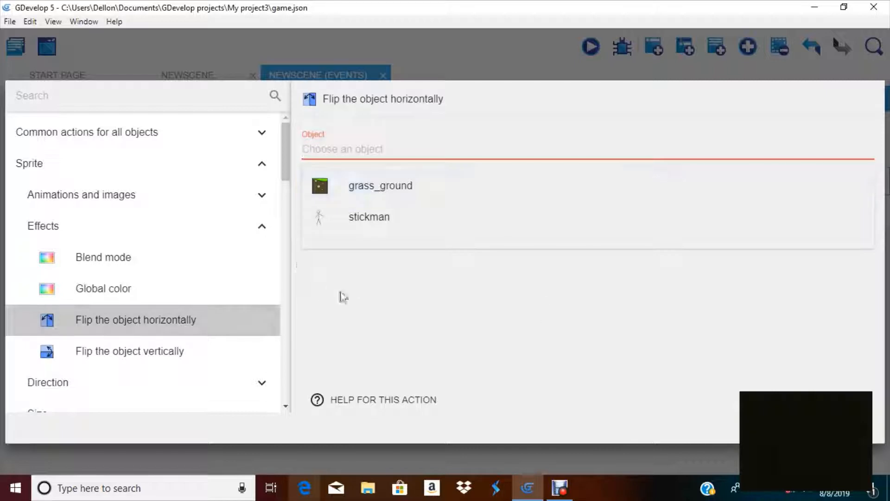
{"action": "left_click", "coordinate": [423, 216]}
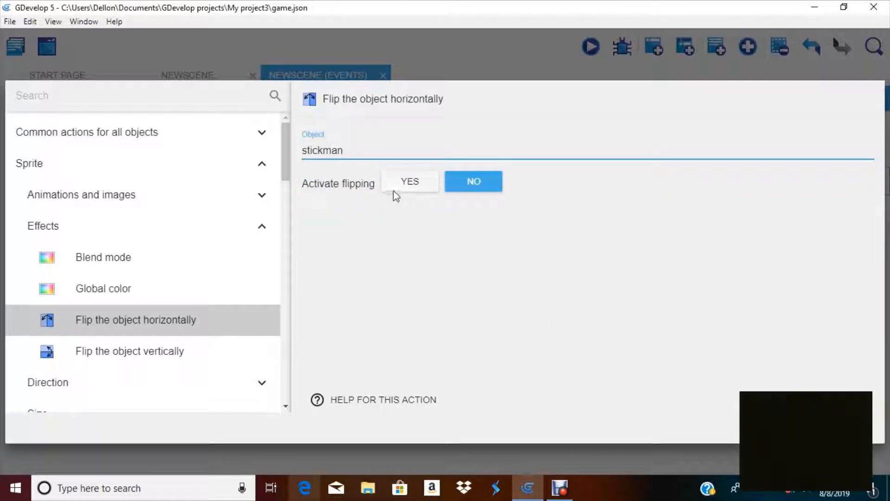
{"action": "key", "text": "Return"}
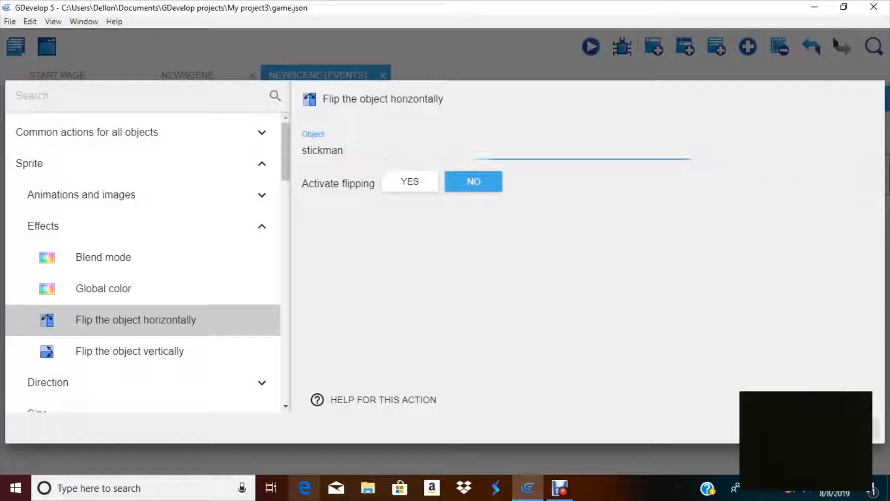
Copy the flip action from the a key event and paste it into the d key event
{"action": "right_click", "coordinate": [364, 175]}
{"action": "left_click", "coordinate": [387, 189]}
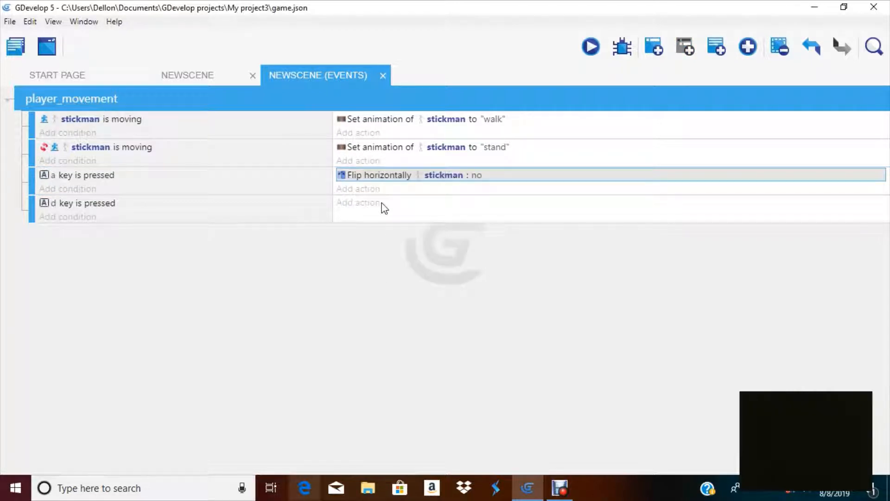
{"action": "right_click", "coordinate": [383, 203]}
{"action": "right_click", "coordinate": [360, 204]}
{"action": "left_click", "coordinate": [384, 207]}
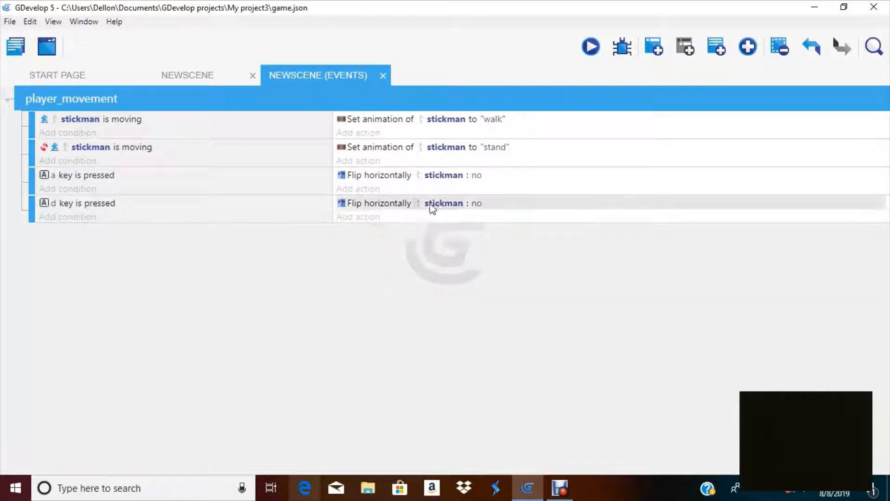
Set the d key event's flip action to activate flipping: yes
{"action": "left_click", "coordinate": [444, 204]}
{"action": "left_click", "coordinate": [483, 206]}
{"action": "left_click", "coordinate": [477, 205]}
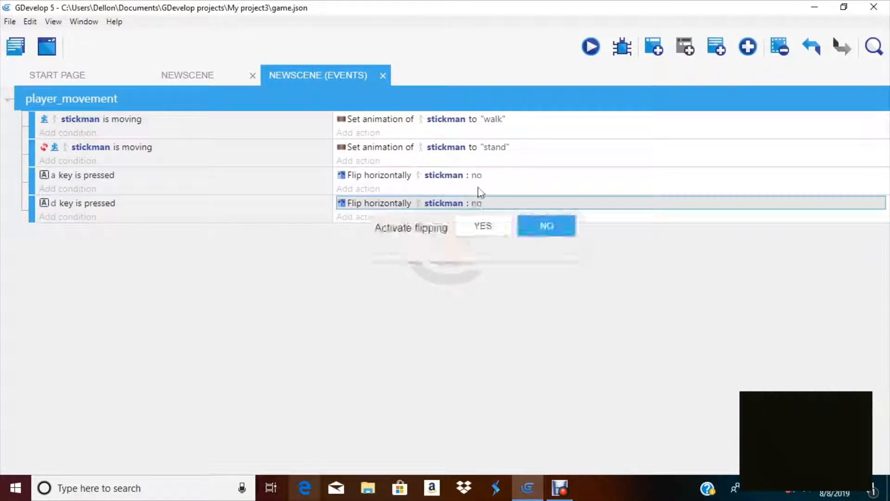
{"action": "left_click", "coordinate": [487, 226]}
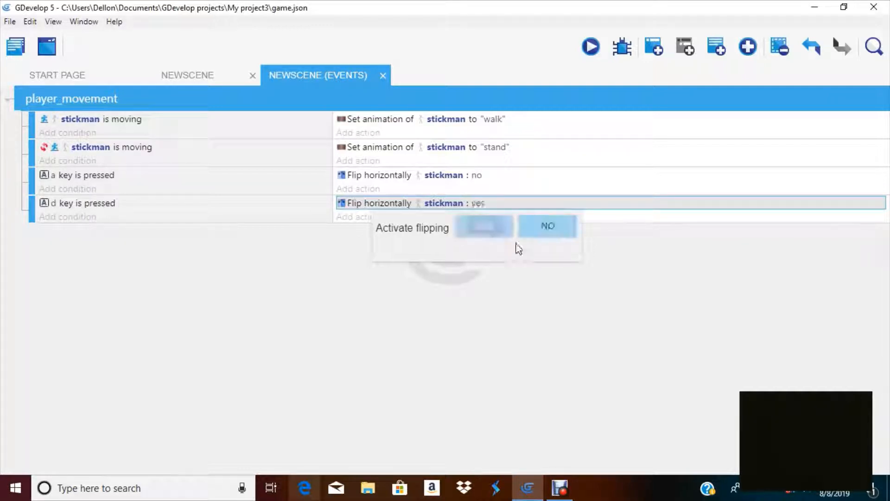
Preview the scene, move the stickman with d and a to test flipping, then close the preview
{"action": "left_click", "coordinate": [591, 46]}
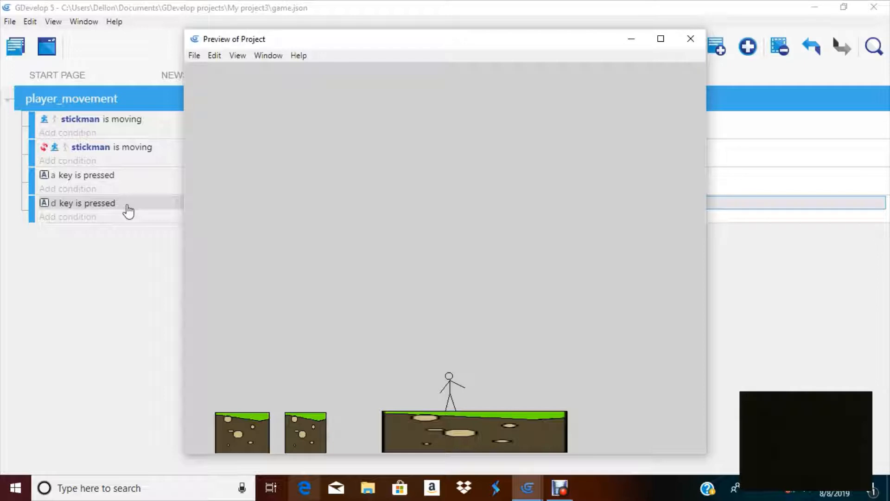
{"action": "key", "text": "d"}
{"action": "key", "text": "a"}
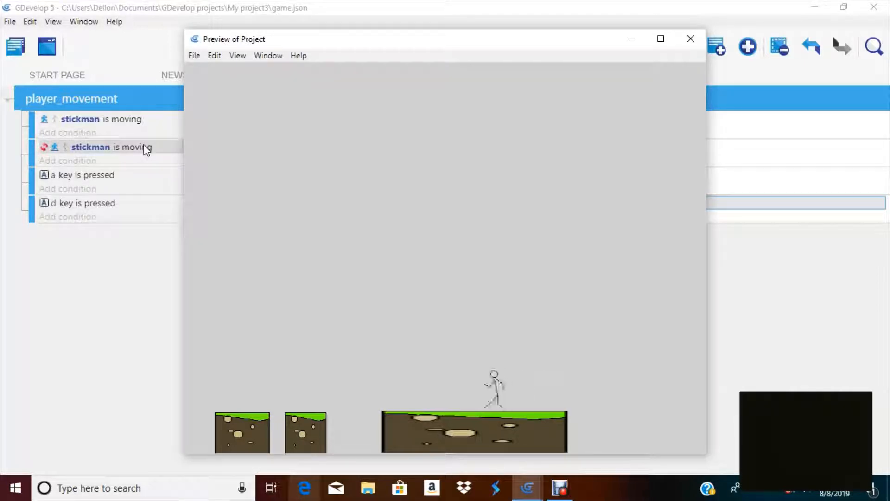
{"action": "key", "text": "d"}
{"action": "key", "text": "a"}
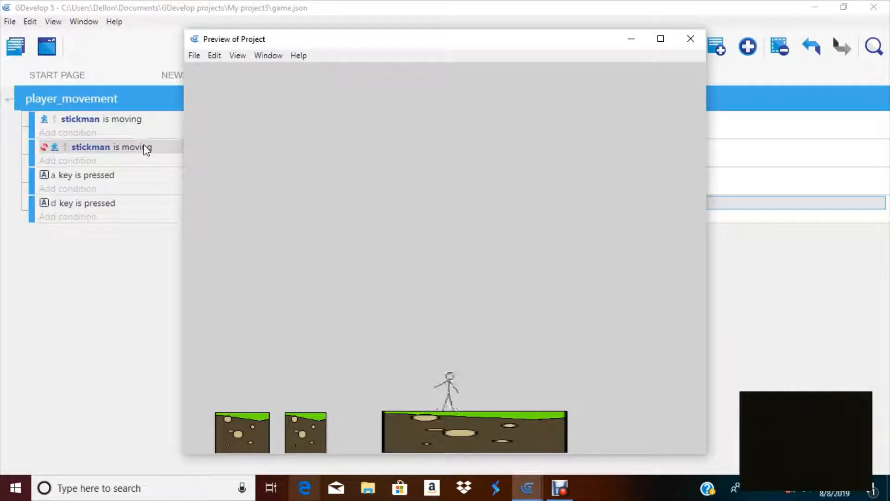
{"action": "left_click", "coordinate": [690, 39]}
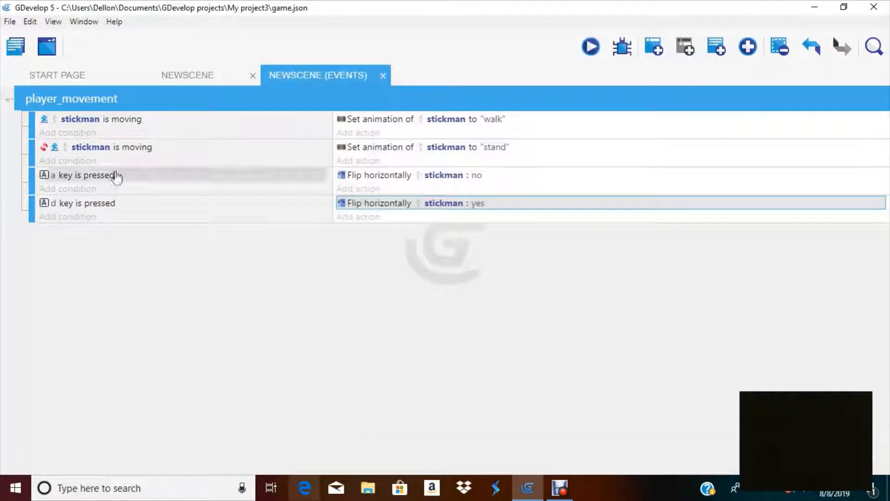
Change the third event's key condition to the Left key
{"action": "left_click", "coordinate": [52, 177]}
{"action": "left_click", "coordinate": [76, 207]}
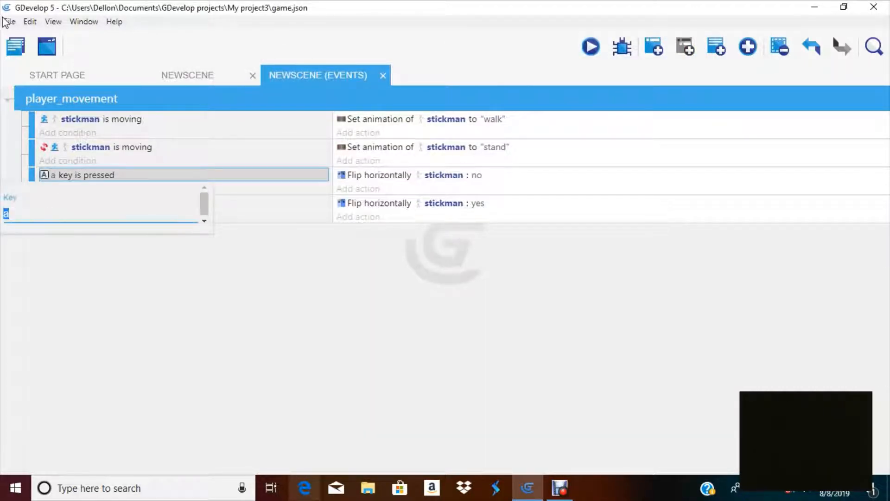
{"action": "key", "text": "BackSpace"}
{"action": "type", "text": "lefr"}
{"action": "key", "text": "BackSpace"}
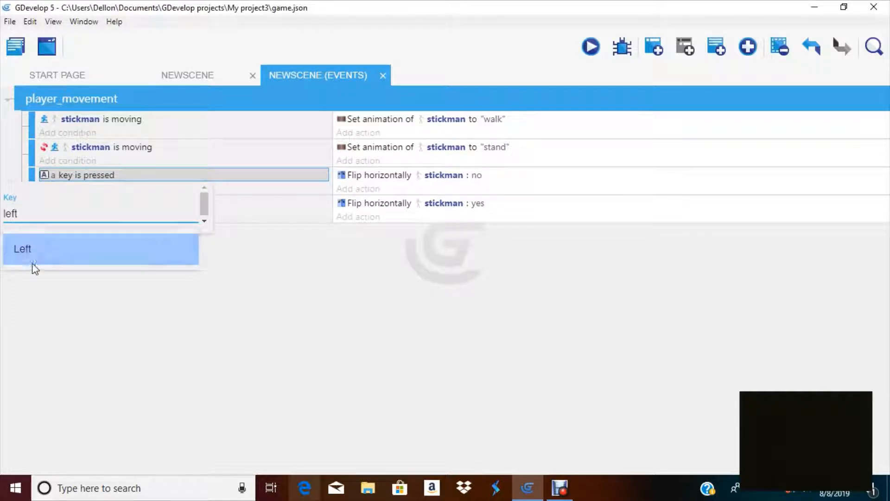
{"action": "left_click", "coordinate": [28, 250]}
{"action": "left_click", "coordinate": [134, 334]}
Change the fourth event's key condition to the Right key
{"action": "left_click", "coordinate": [55, 202]}
{"action": "type", "text": "d"}
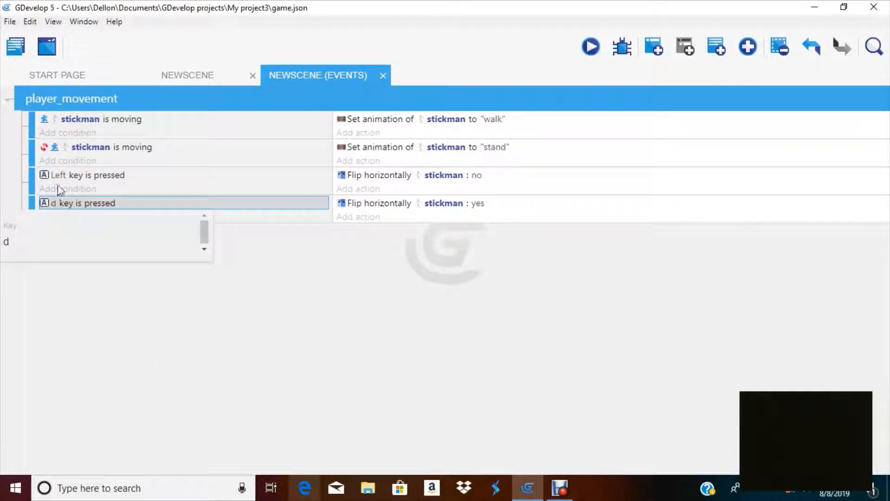
{"action": "left_click", "coordinate": [44, 234]}
{"action": "key", "text": "BackSpace"}
{"action": "type", "text": "ri"}
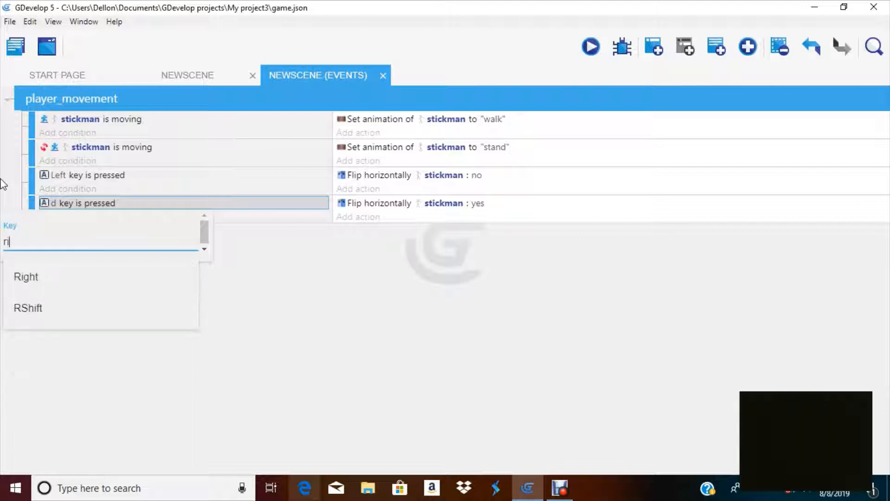
{"action": "type", "text": "ght"}
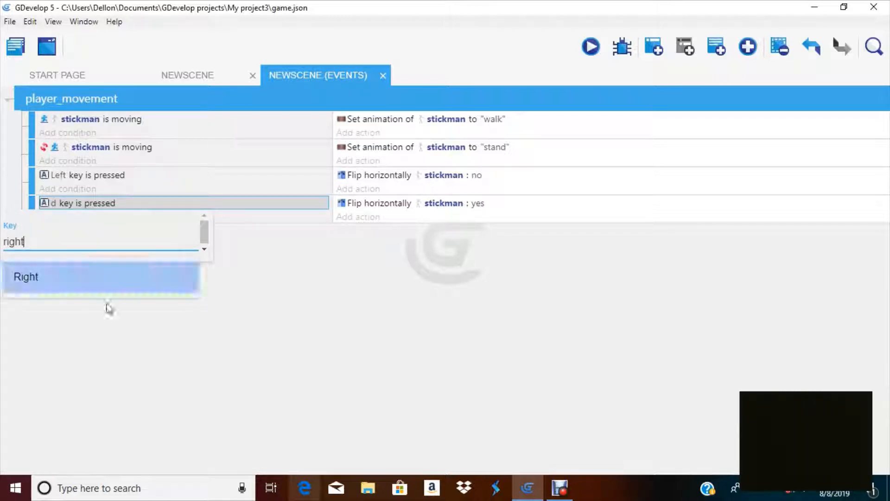
{"action": "left_click", "coordinate": [61, 288]}
{"action": "left_click", "coordinate": [235, 356]}
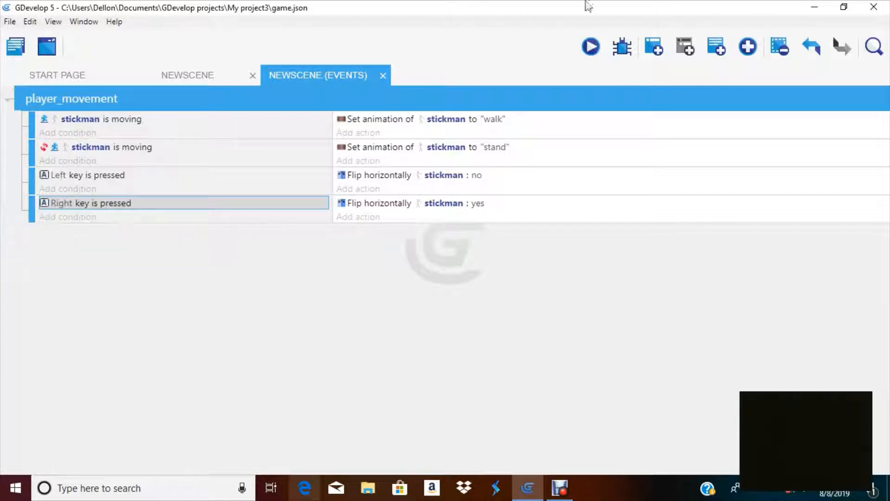
Preview the scene, press Left to test the stickman's direction, then close the preview
{"action": "left_click", "coordinate": [591, 47]}
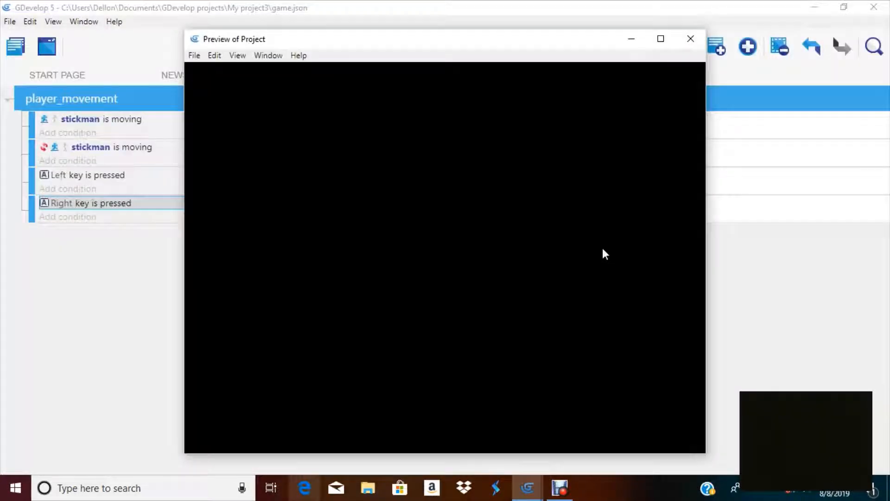
{"action": "key", "text": "Left"}
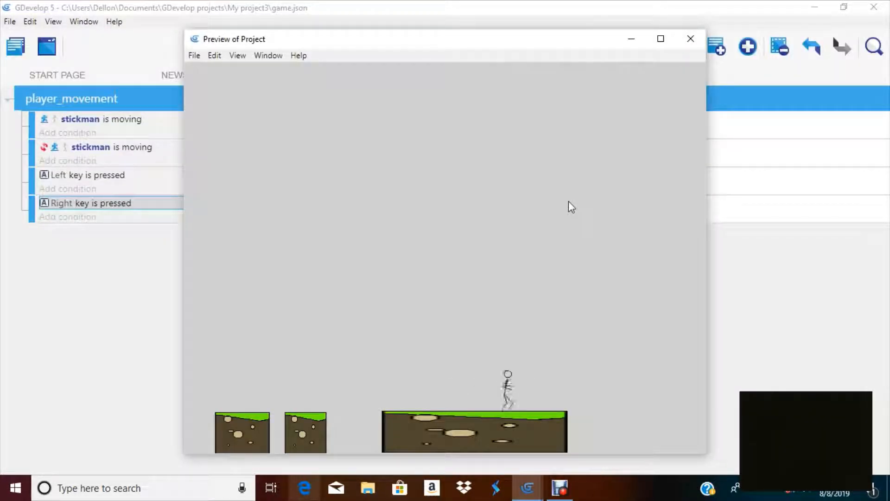
{"action": "left_click", "coordinate": [690, 39]}
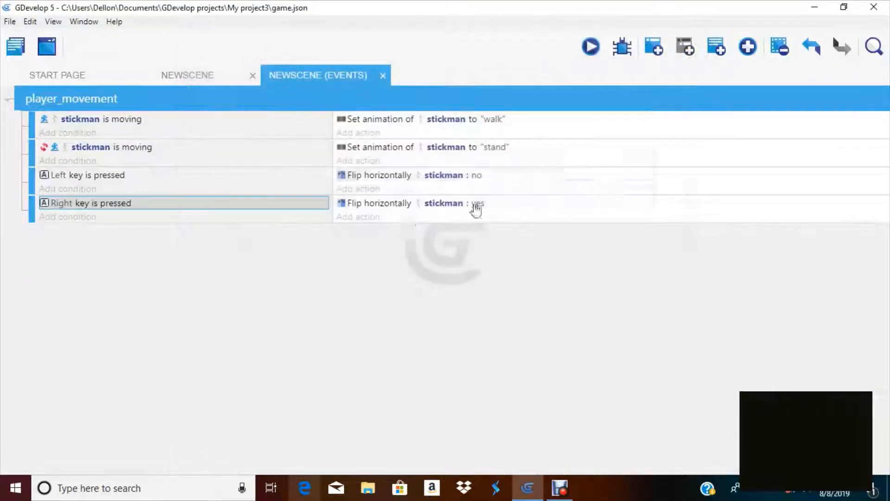
Set the Left key event's flip action to activate flipping: yes
{"action": "left_click", "coordinate": [470, 177]}
{"action": "left_click", "coordinate": [476, 176]}
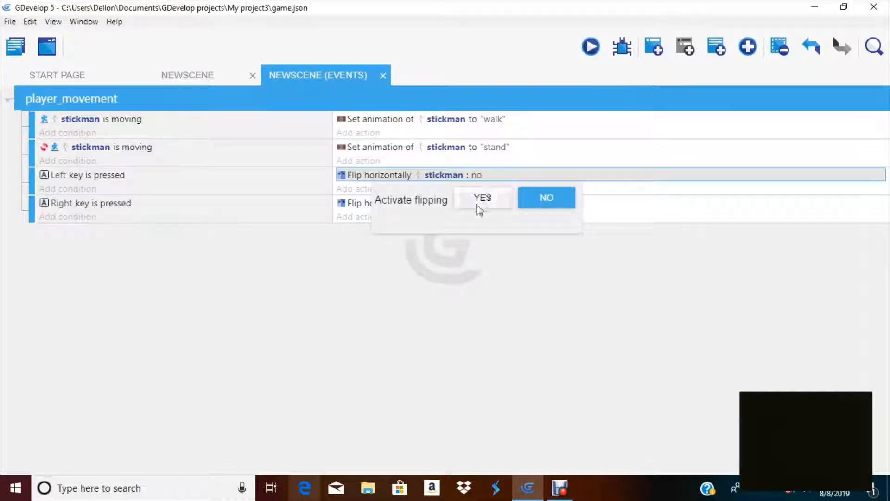
{"action": "left_click", "coordinate": [482, 199]}
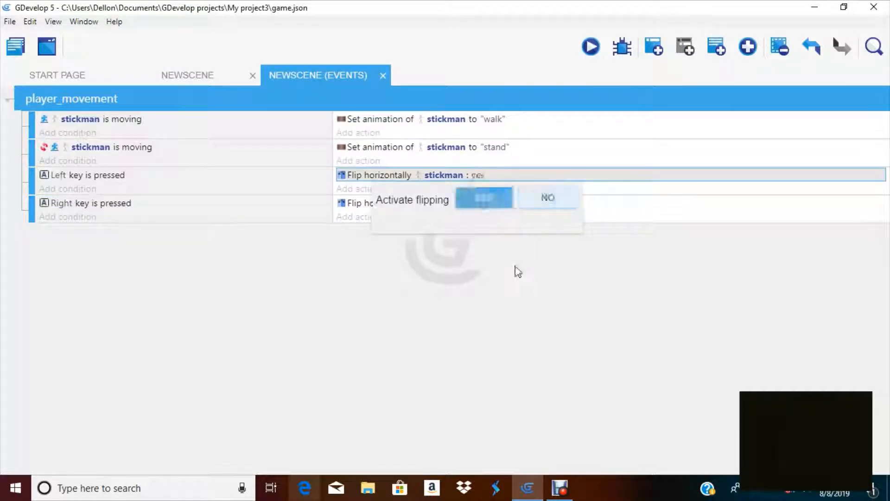
Set the Right key event's flip action to activate flipping: no
{"action": "left_click", "coordinate": [476, 179]}
{"action": "left_click", "coordinate": [483, 199]}
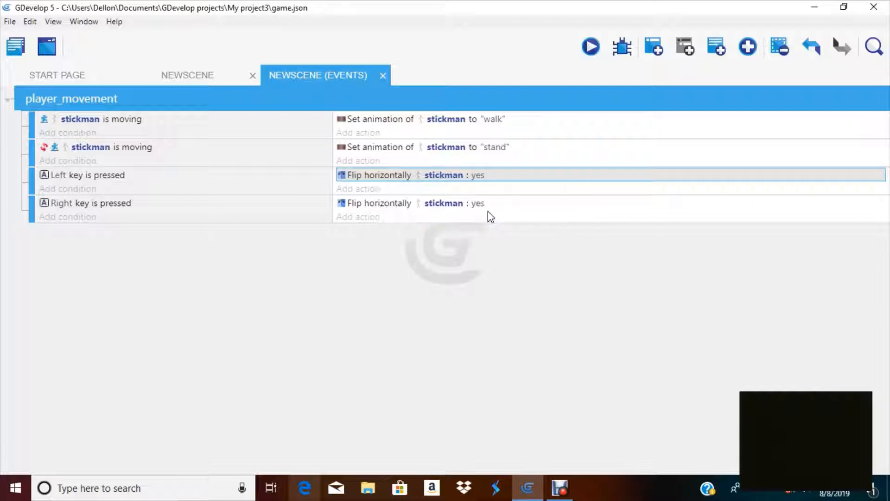
{"action": "left_click", "coordinate": [479, 205]}
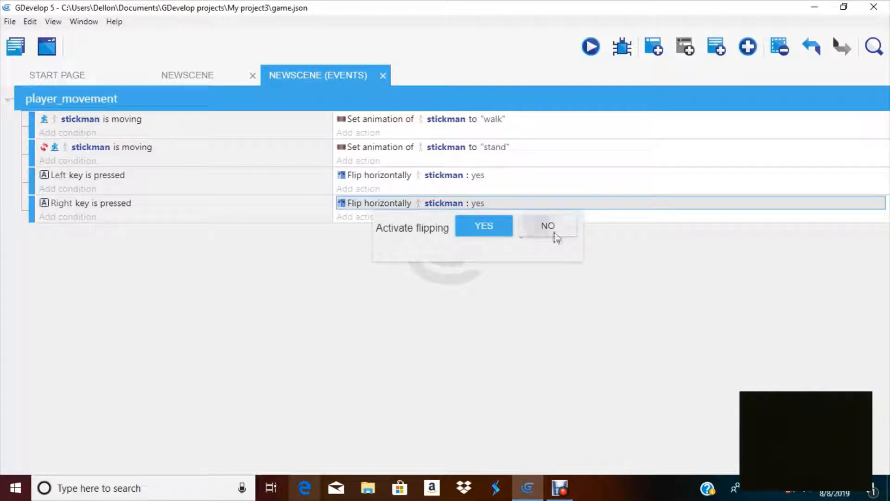
{"action": "left_click", "coordinate": [552, 227]}
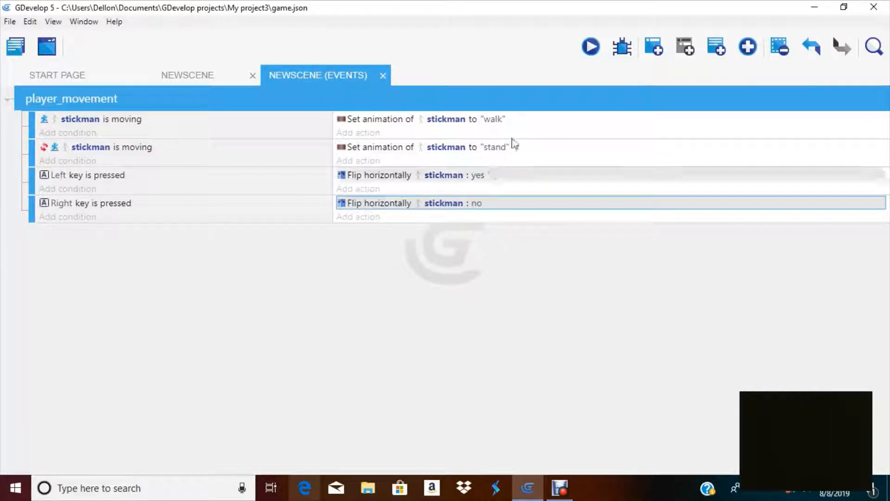
Preview the scene and run and jump the stickman left and right to check the facing direction
{"action": "left_click", "coordinate": [591, 47]}
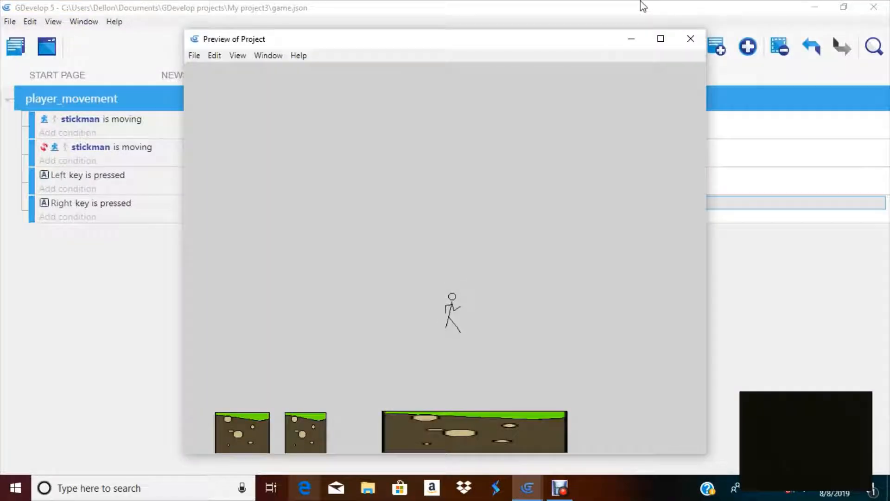
{"action": "key", "text": "Right"}
{"action": "key", "text": "Left"}
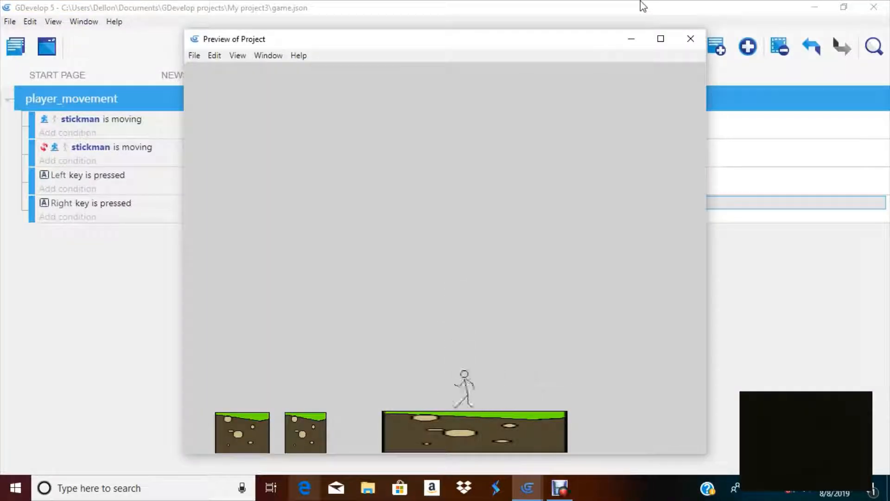
{"action": "key", "text": "space"}
{"action": "key", "text": "Right"}
{"action": "key", "text": "Left"}
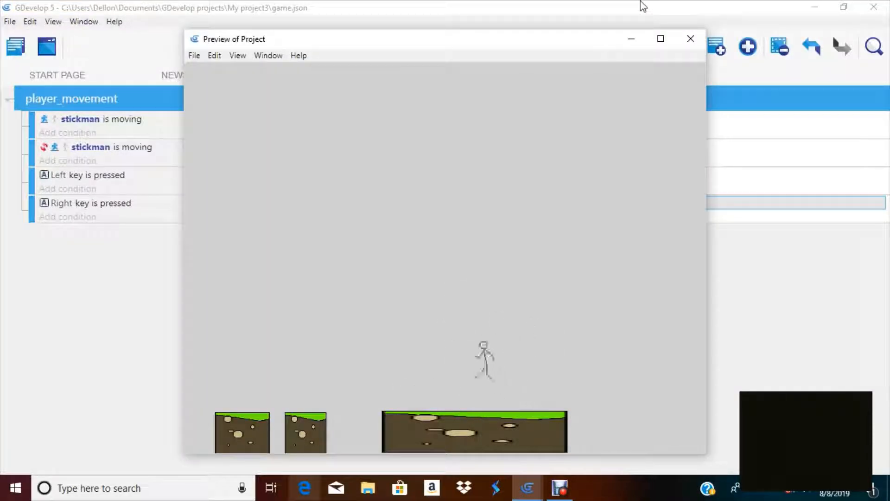
{"action": "key", "text": "Left"}
{"action": "key", "text": "space"}
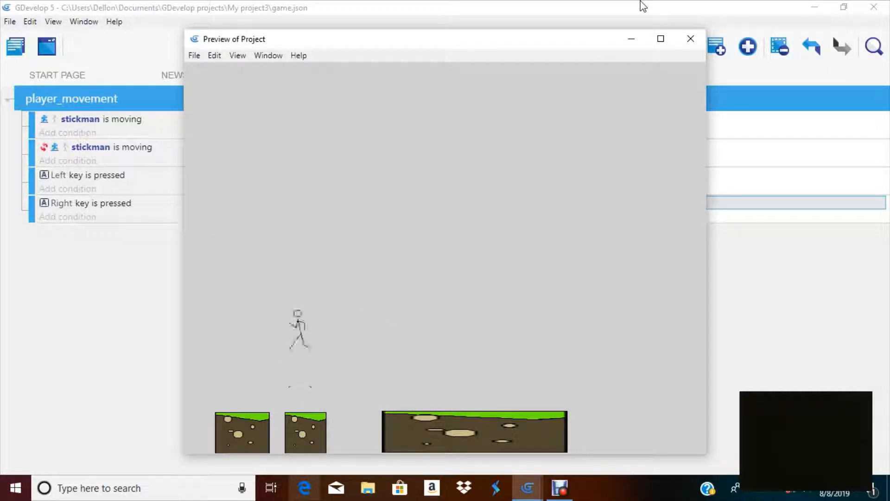
{"action": "key", "text": "Right"}
{"action": "key", "text": "space"}
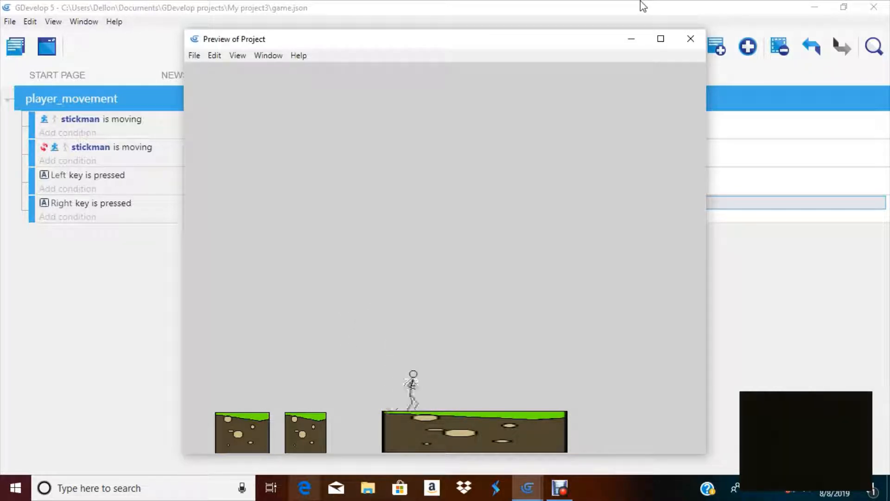